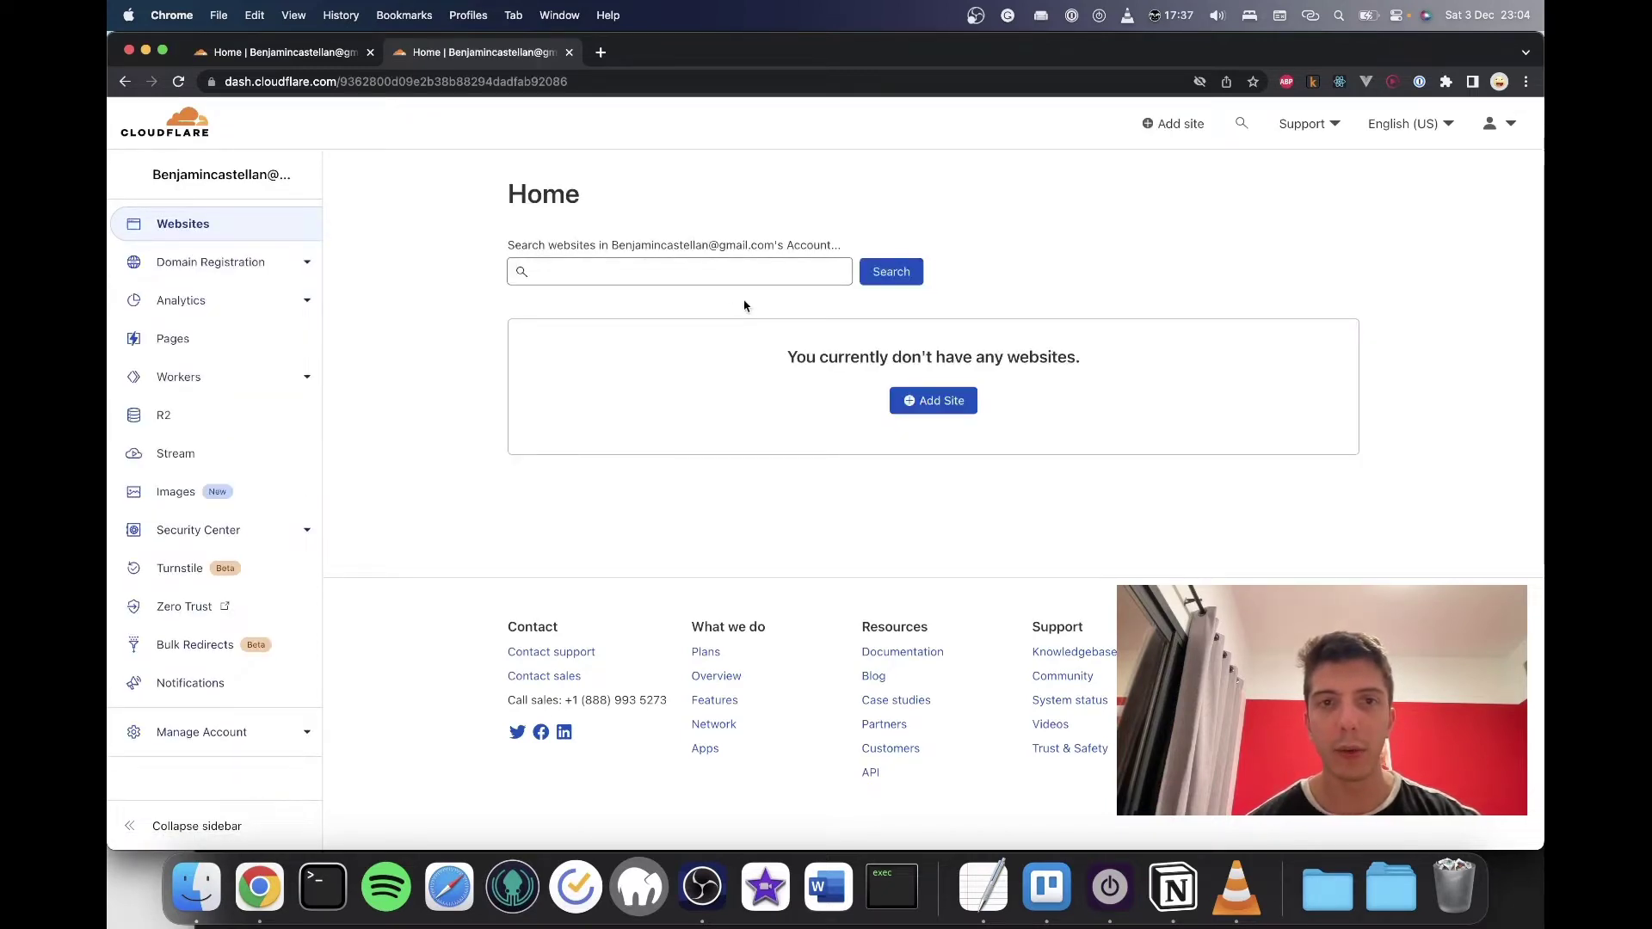
# Step: Open the Cloudflare website in a new tab and go through sign-up to the form for adding a site
pyautogui.click(601, 51)
pyautogui.write('c')
pyautogui.press('Return')
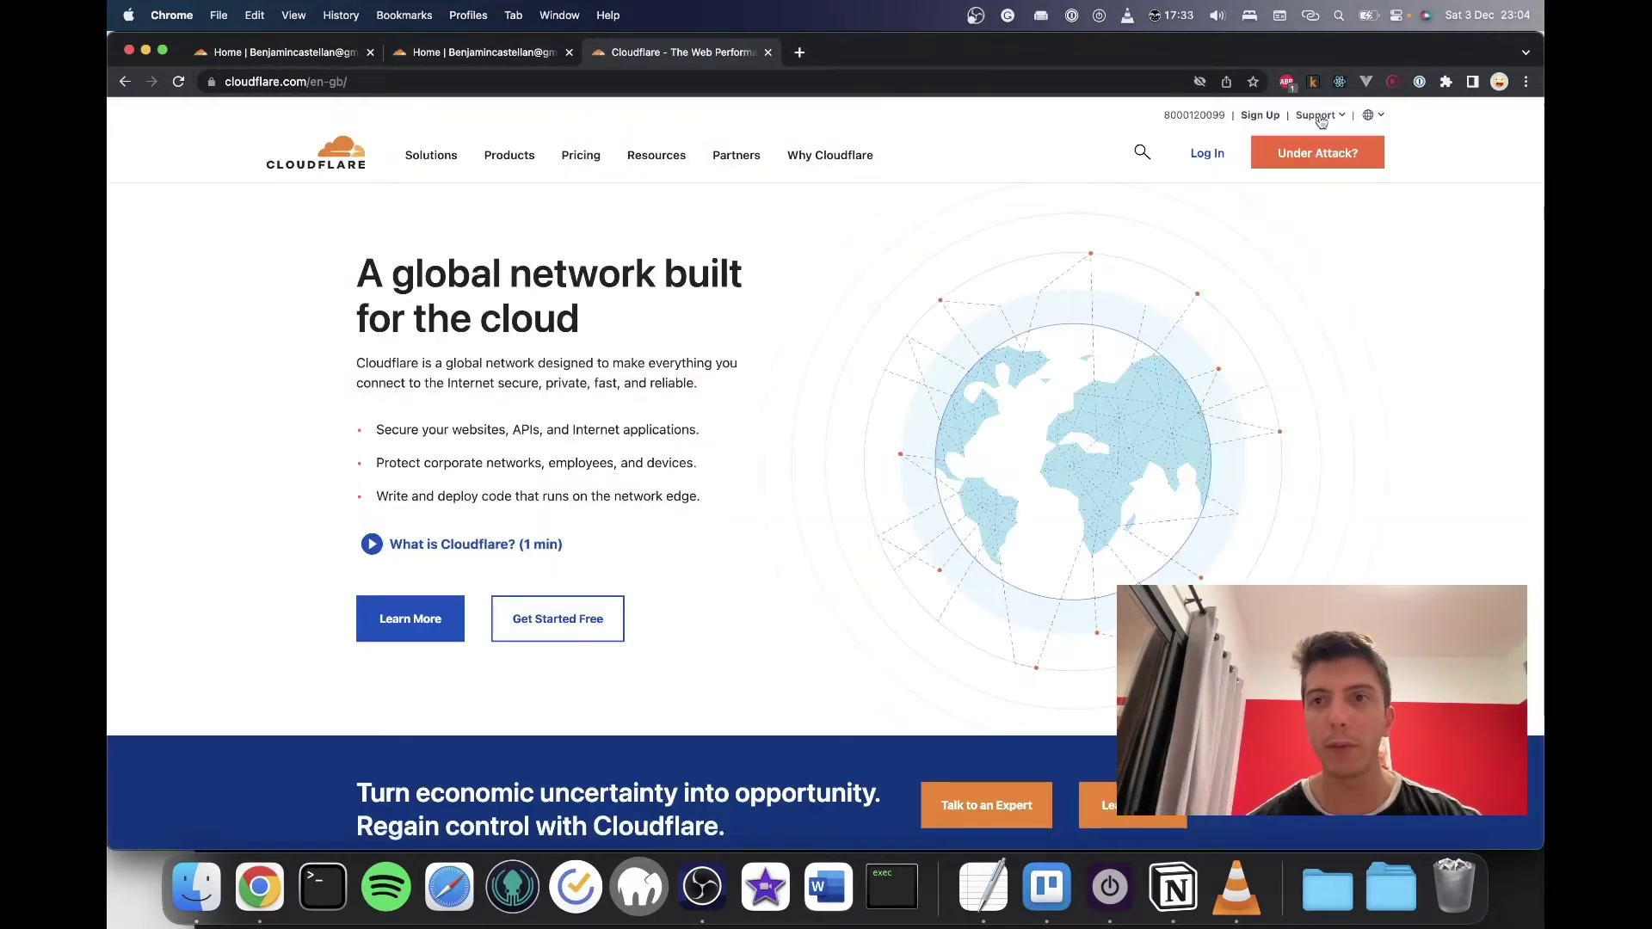
pyautogui.click(1262, 116)
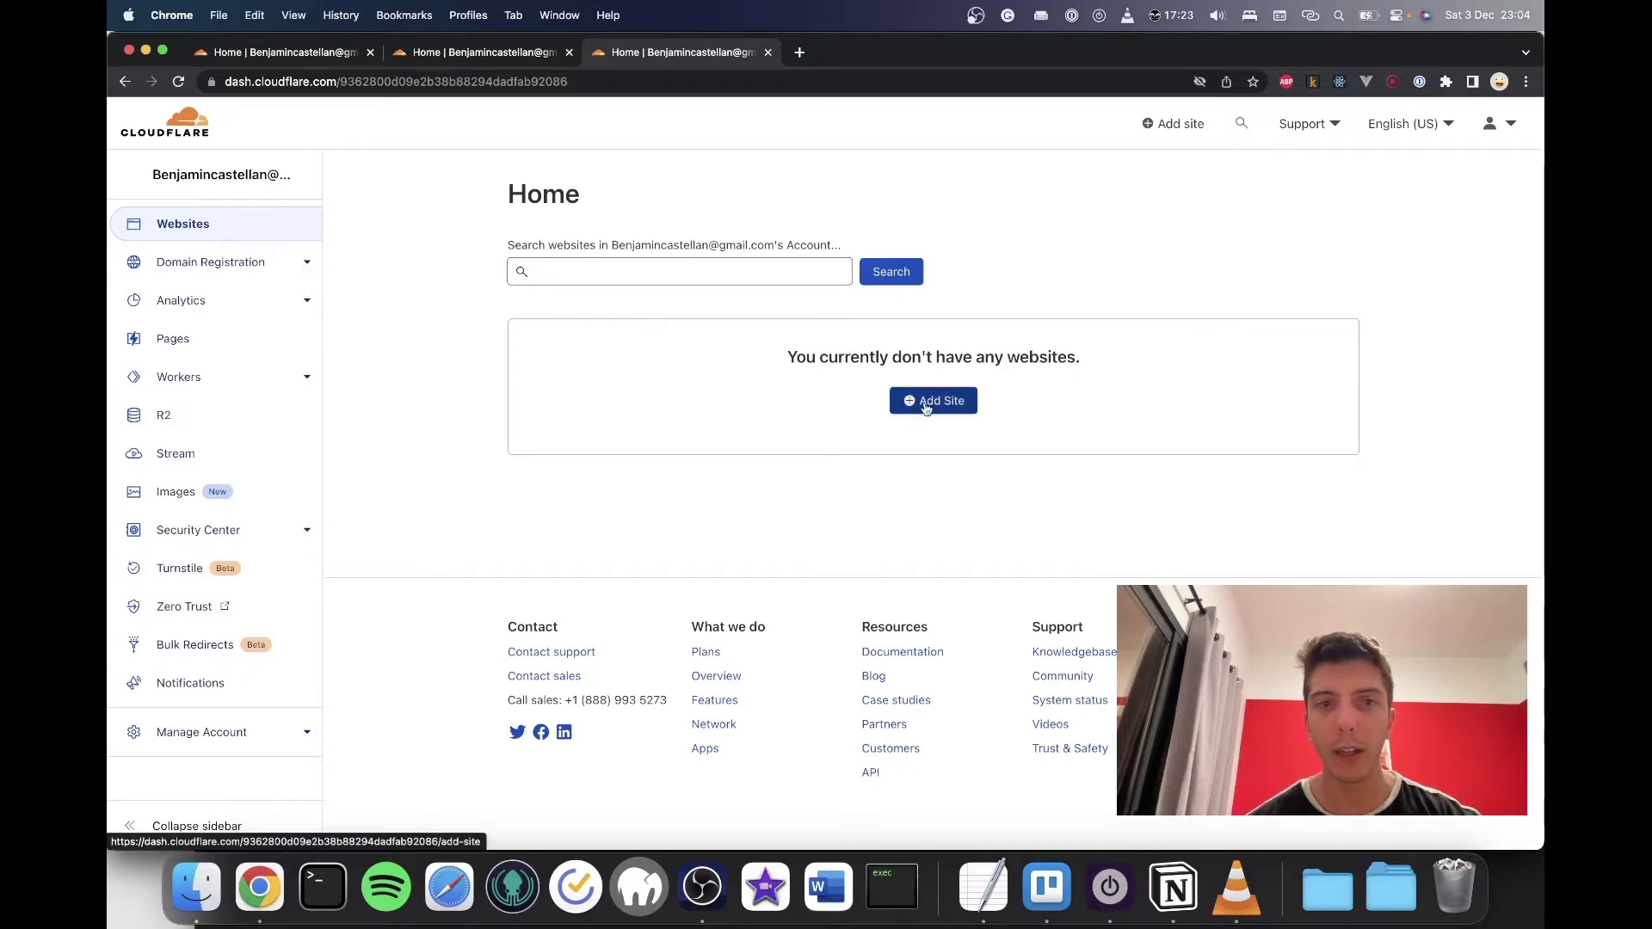
pyautogui.click(926, 408)
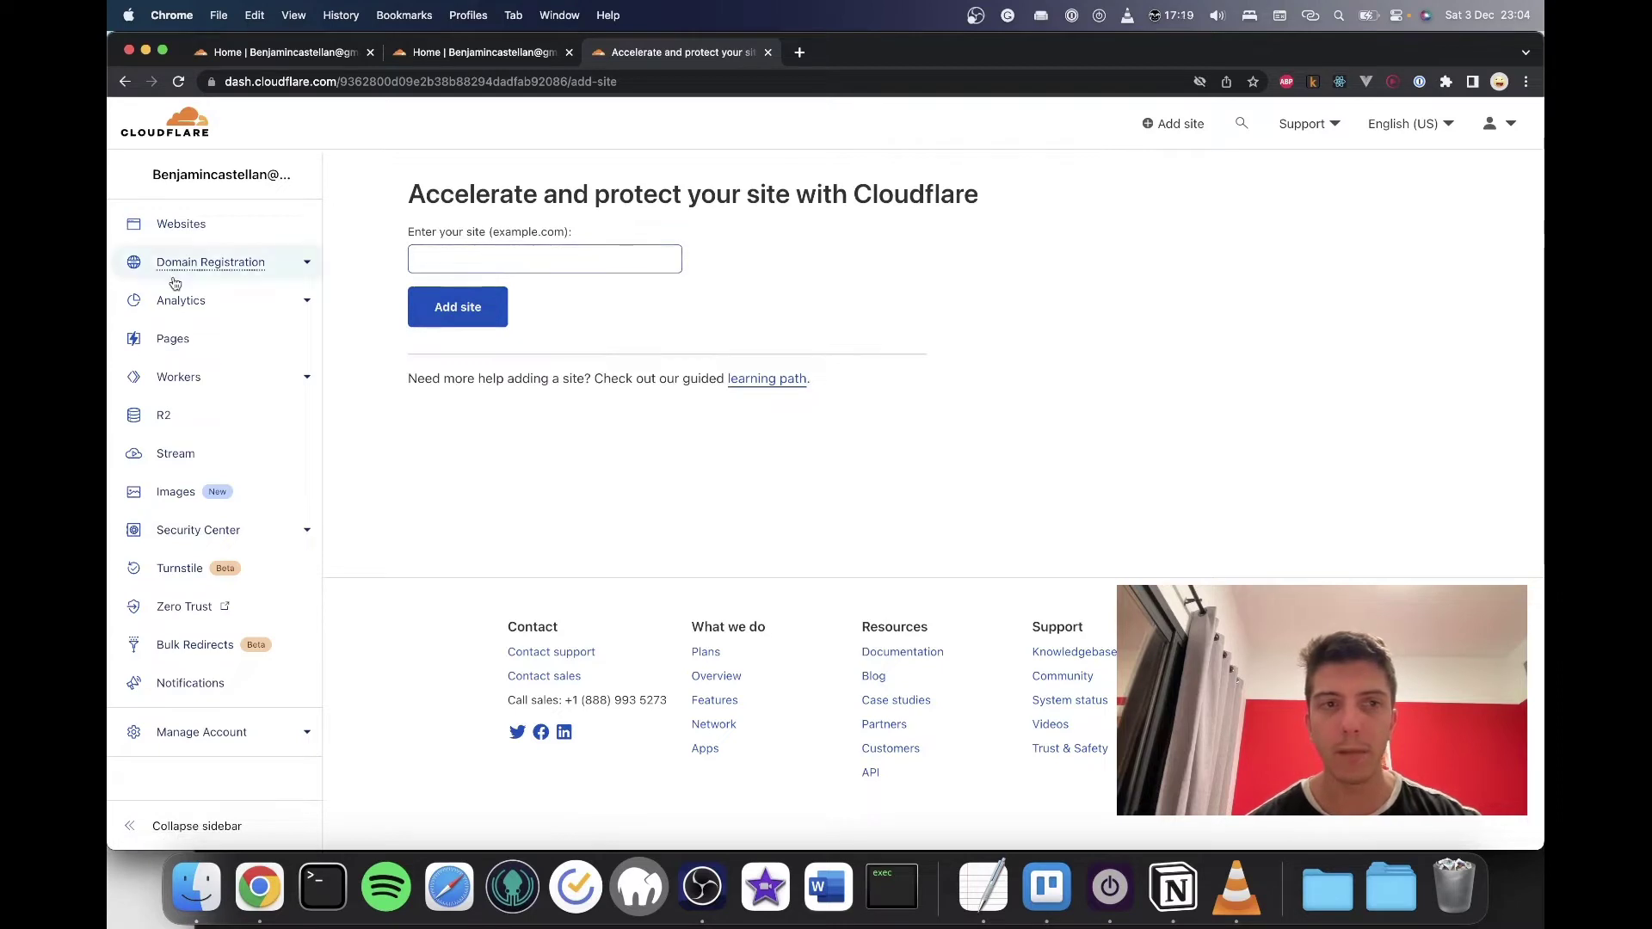
# Step: Start a new Pages project and choose to deploy it by connecting to a Git provider
pyautogui.scroll(-1, 207, 438)
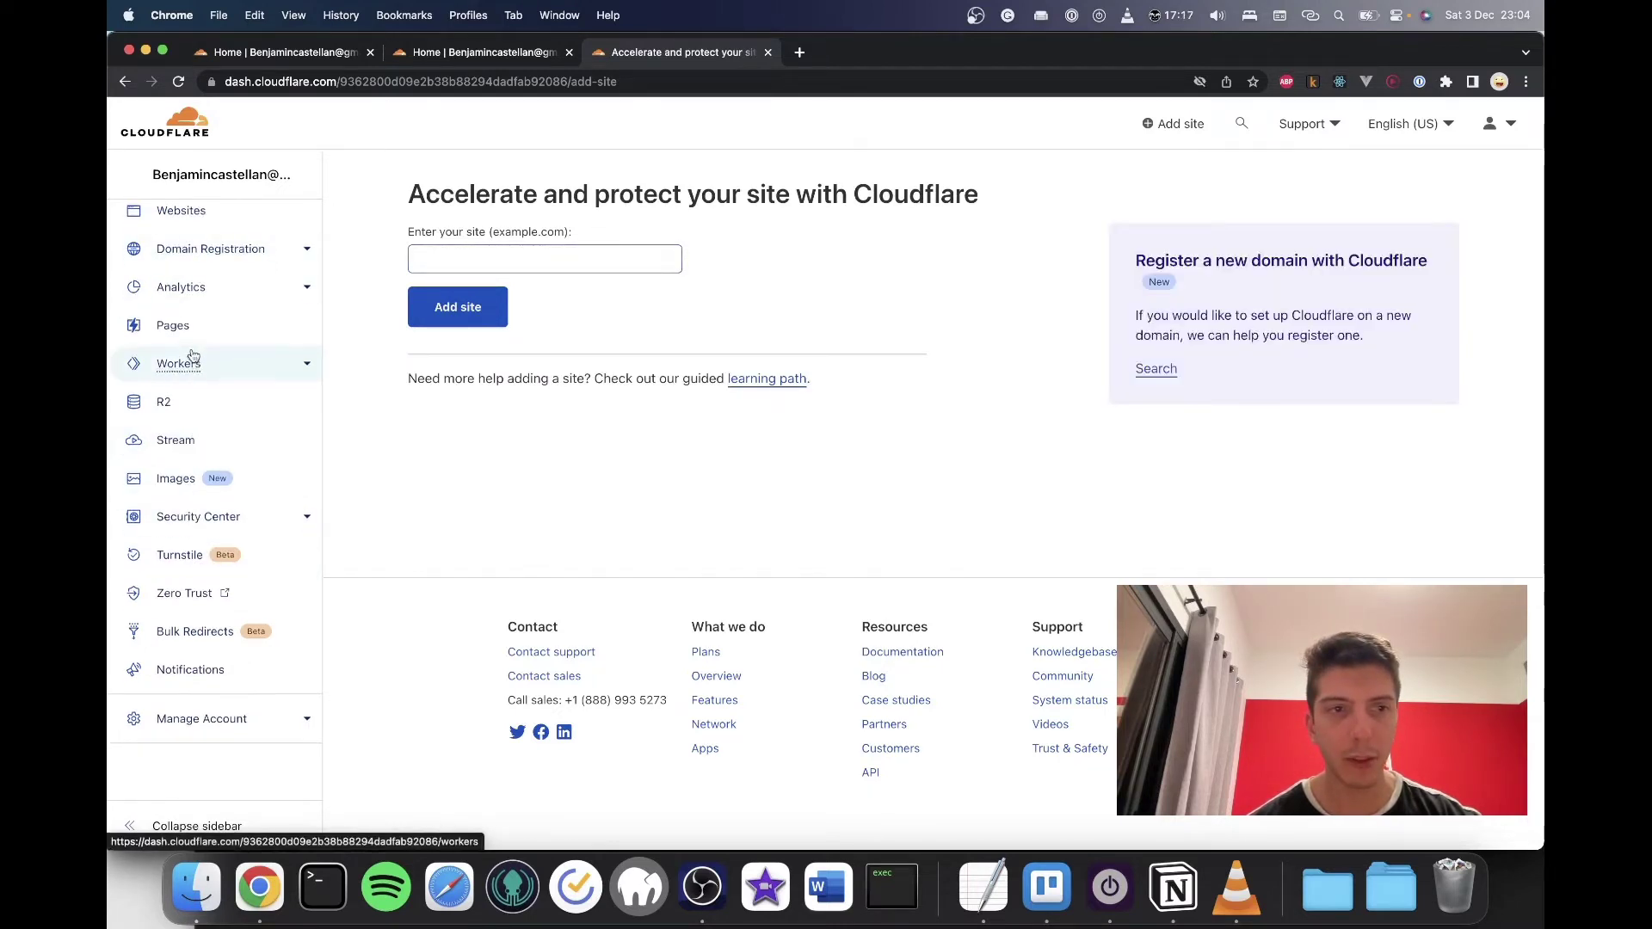
pyautogui.click(194, 335)
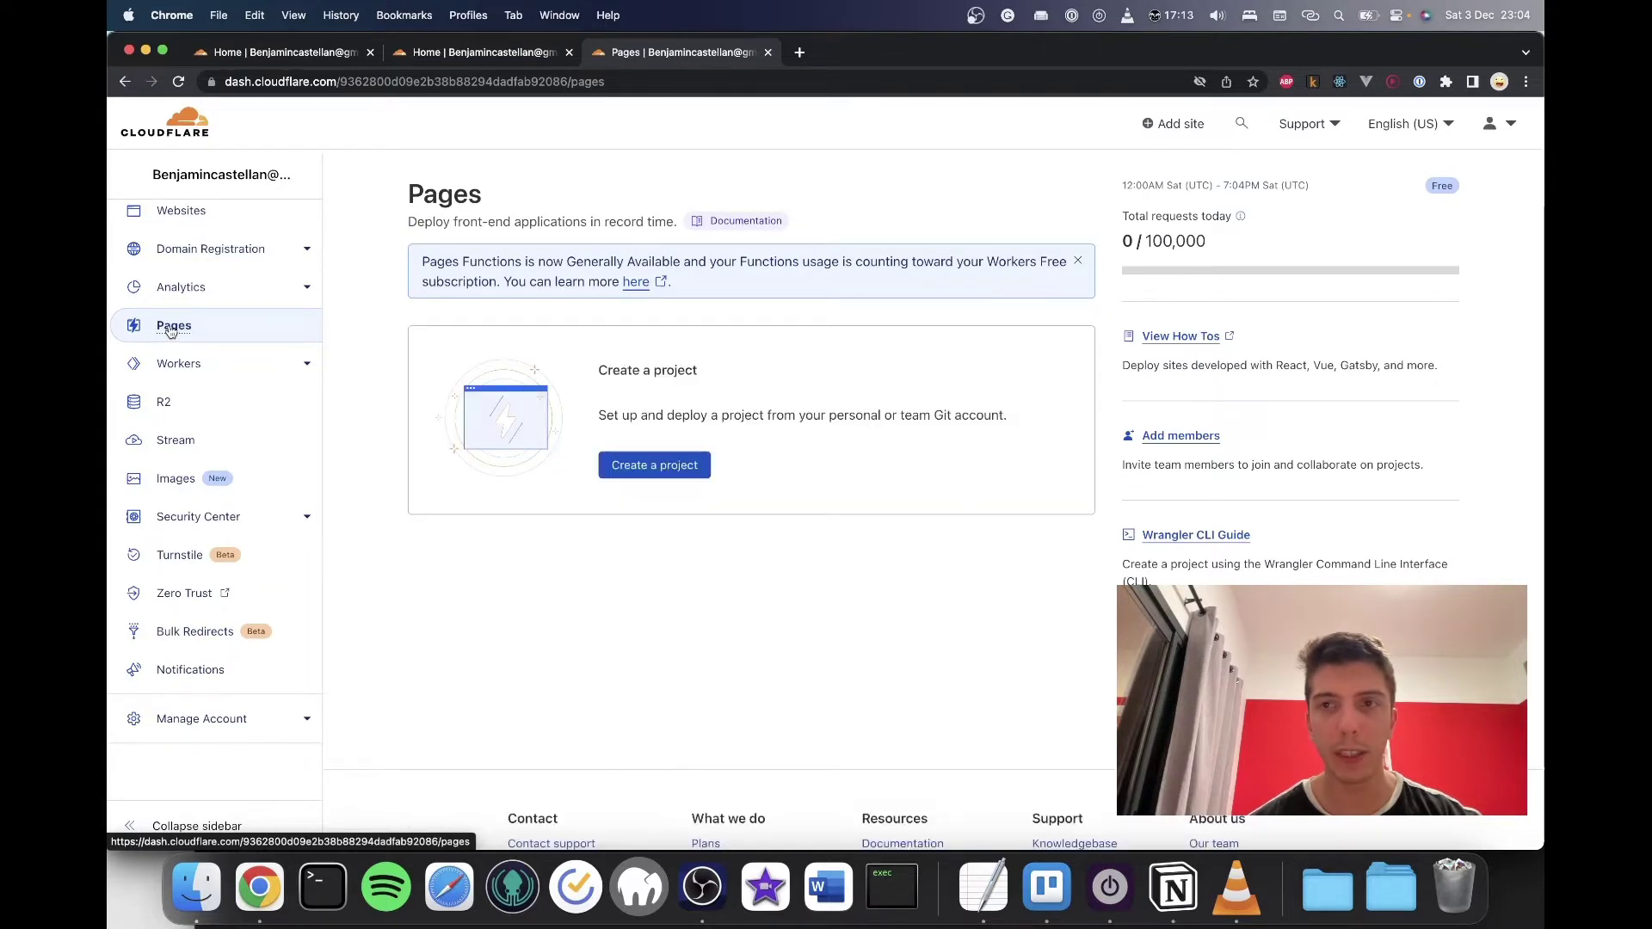
pyautogui.click(646, 471)
pyautogui.scroll(-3, 633, 464)
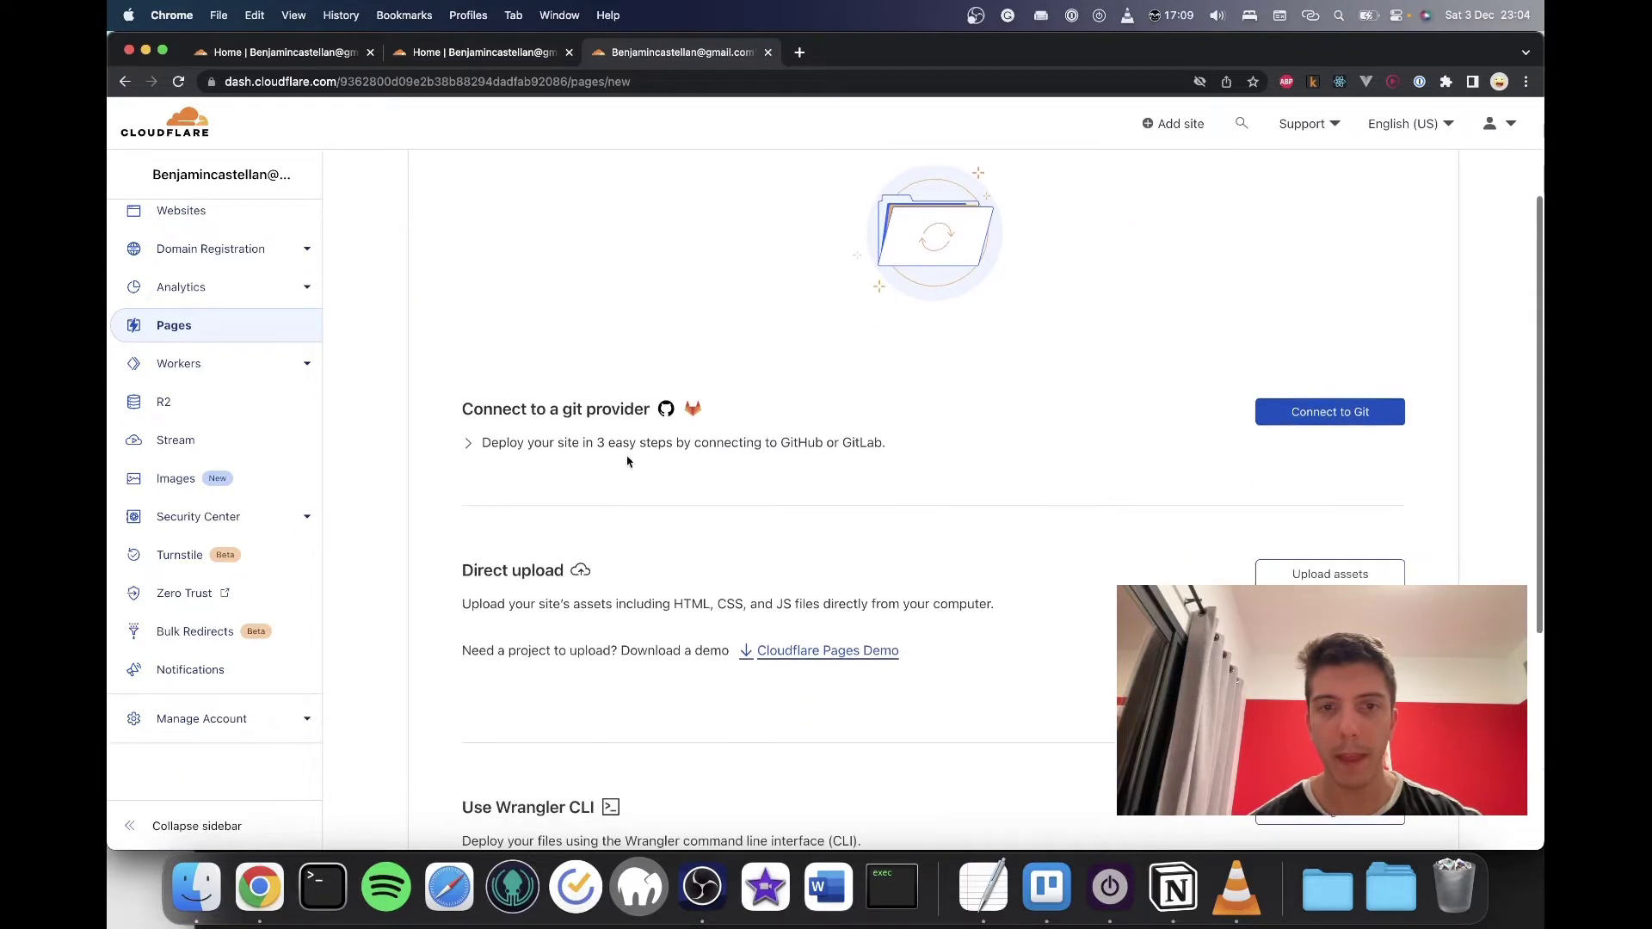
pyautogui.click(539, 444)
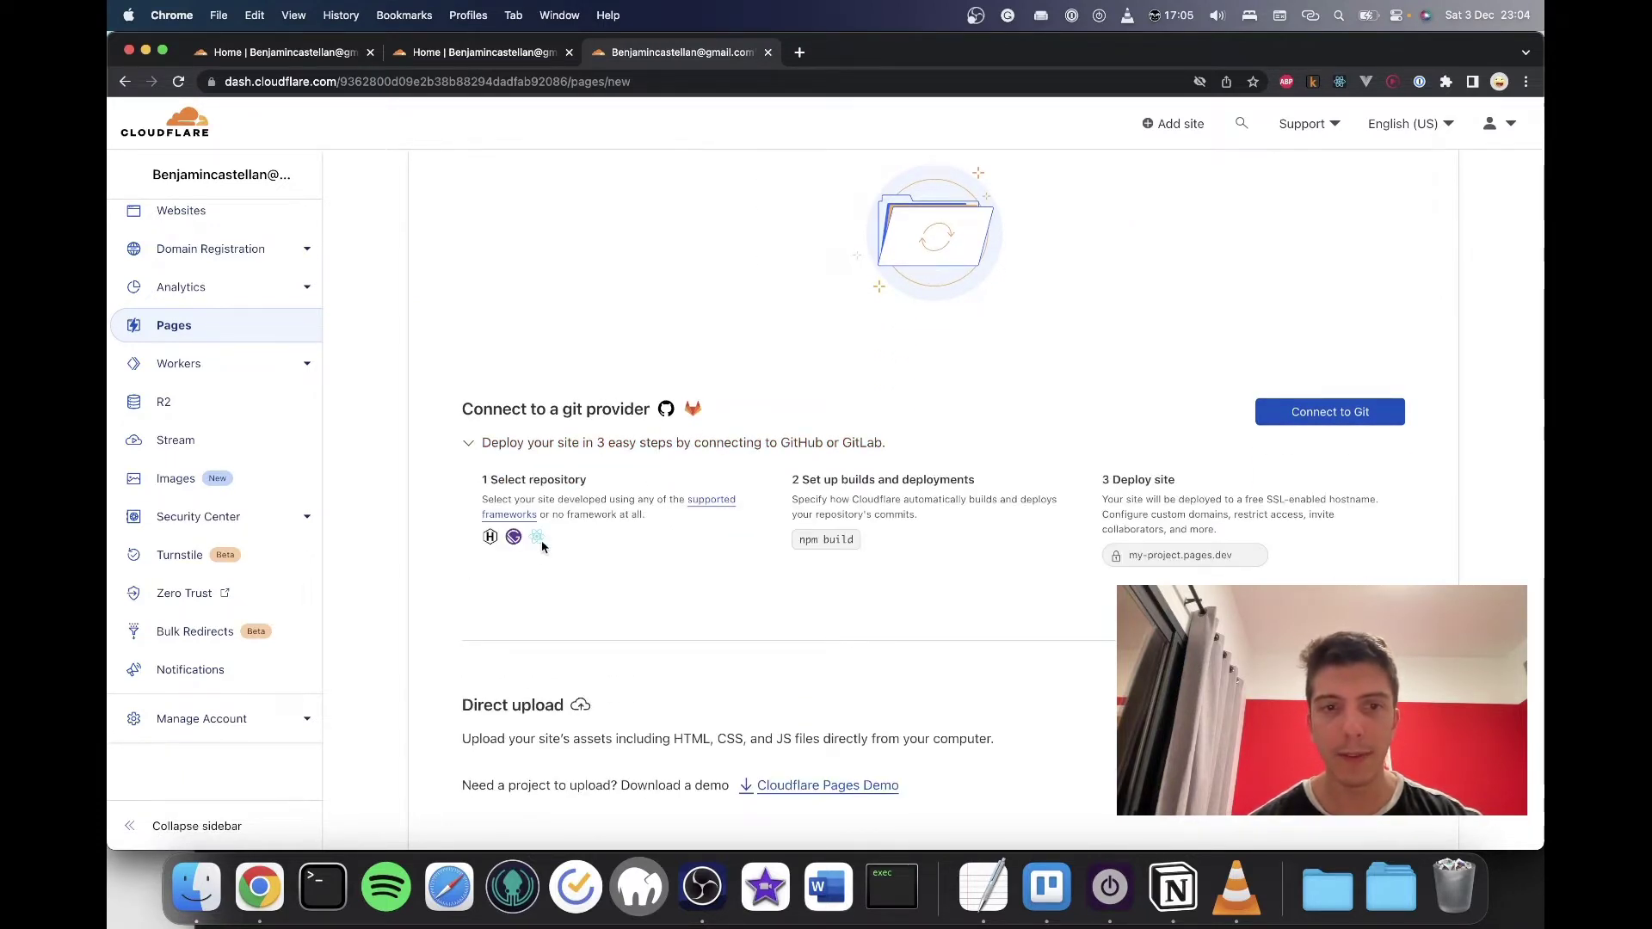
pyautogui.click(1329, 413)
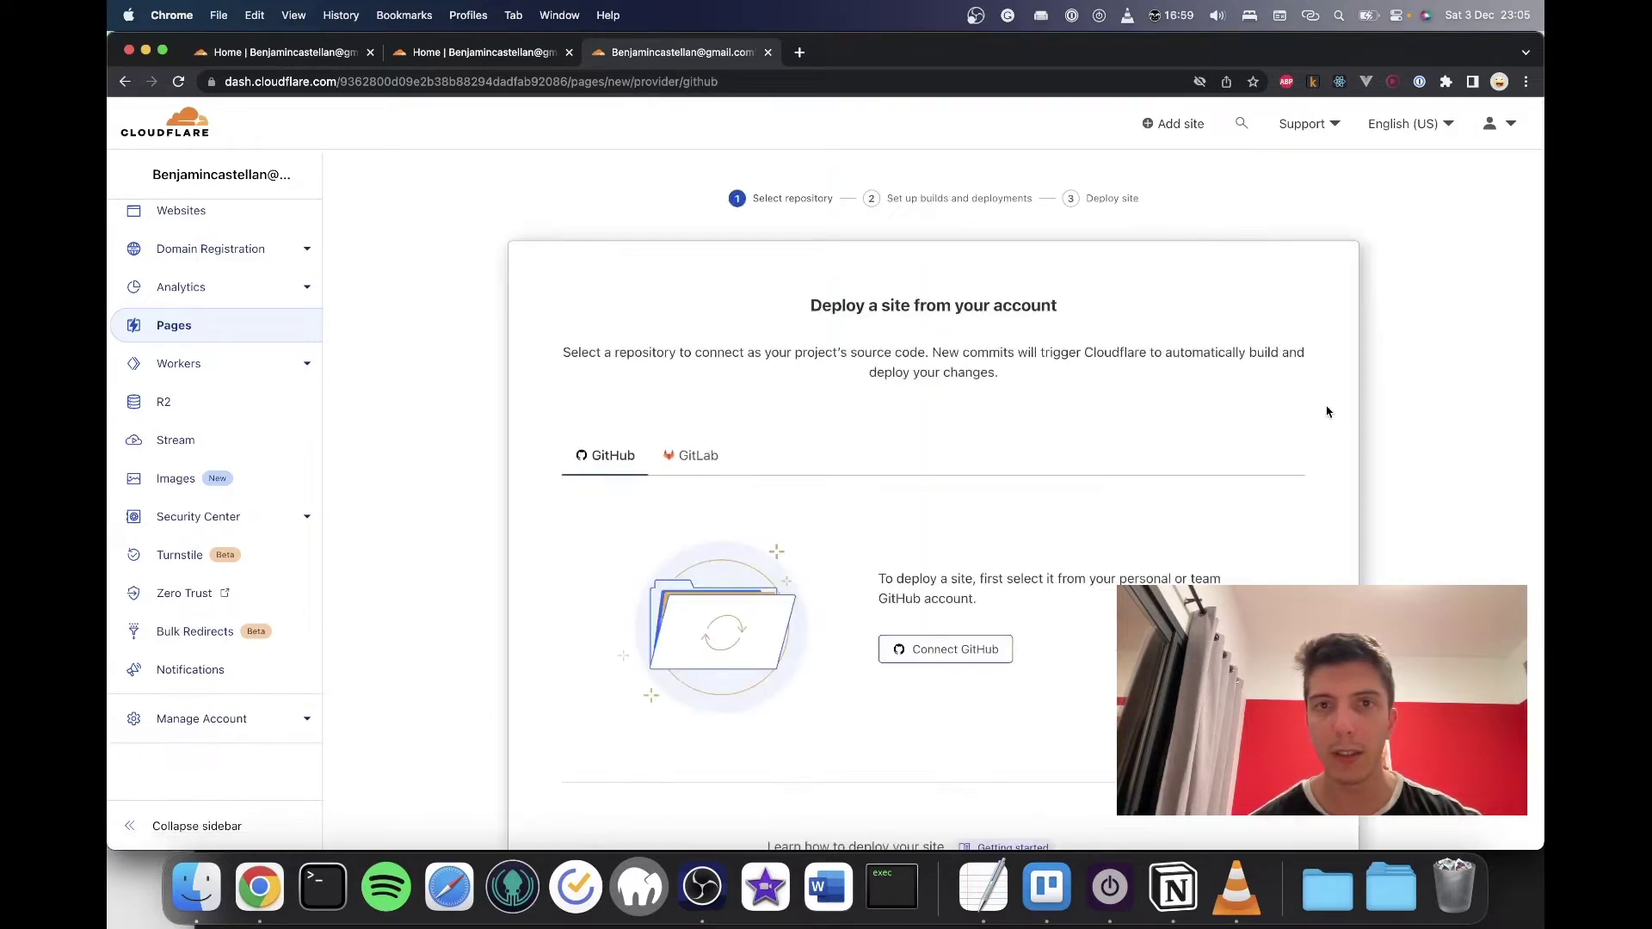
# Step: Connect GitHub, configure the Cloudflare Pages installation on the personal account, and verify access with the two-factor authentication code
pyautogui.scroll(-2, 835, 561)
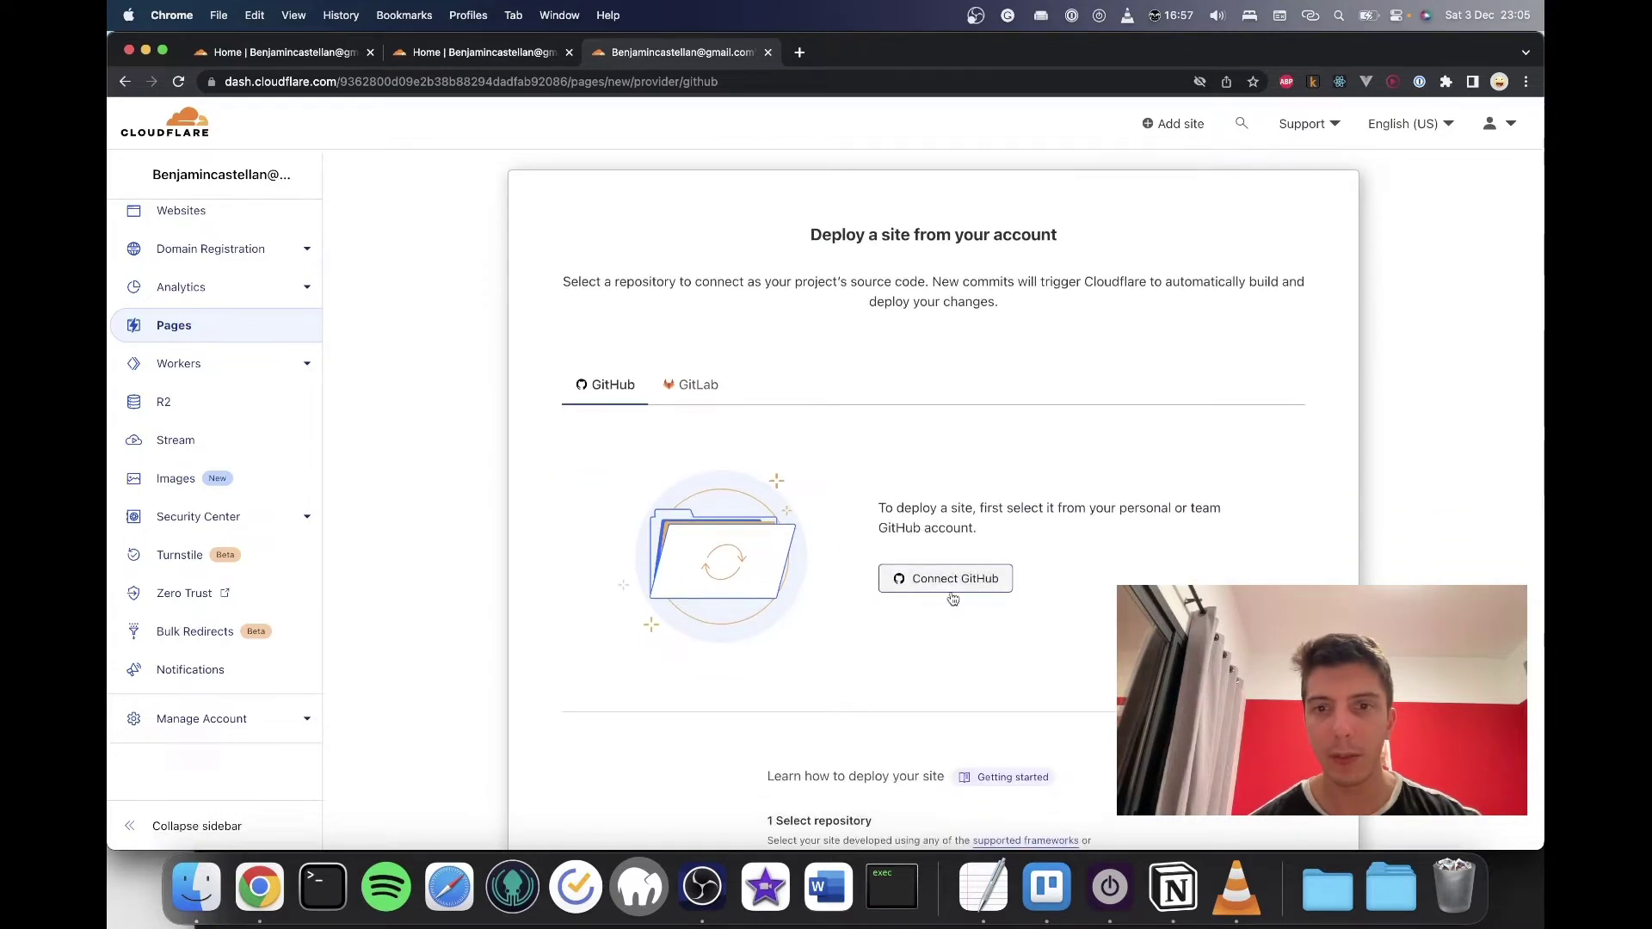
pyautogui.click(923, 585)
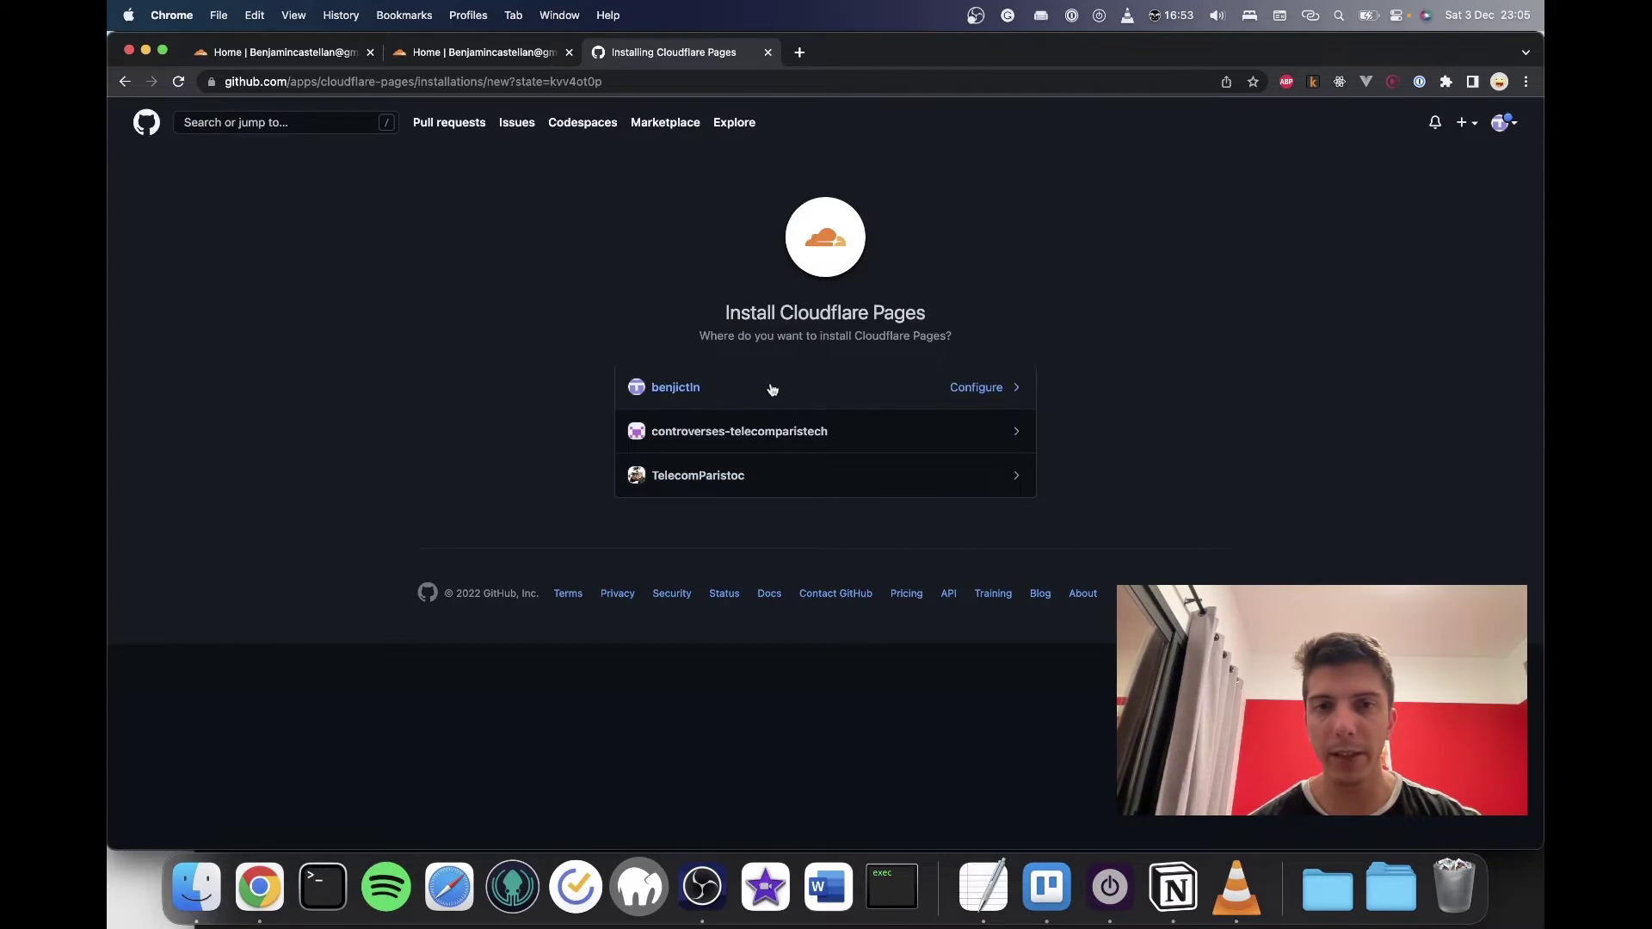
pyautogui.click(976, 395)
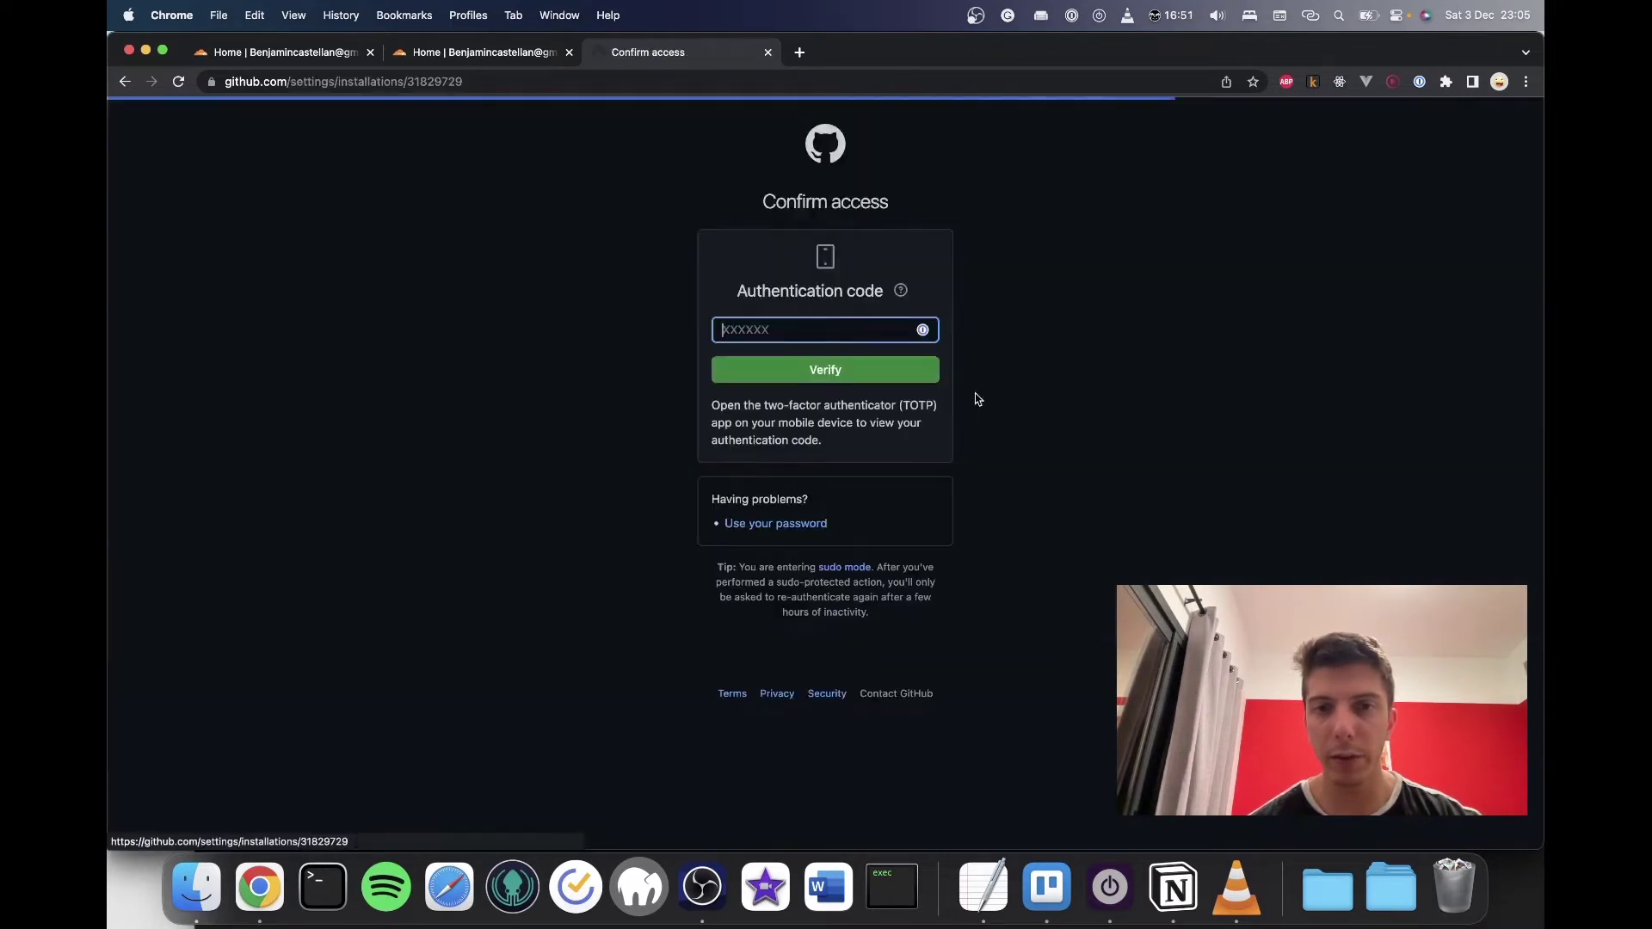
pyautogui.click(922, 330)
pyautogui.click(861, 368)
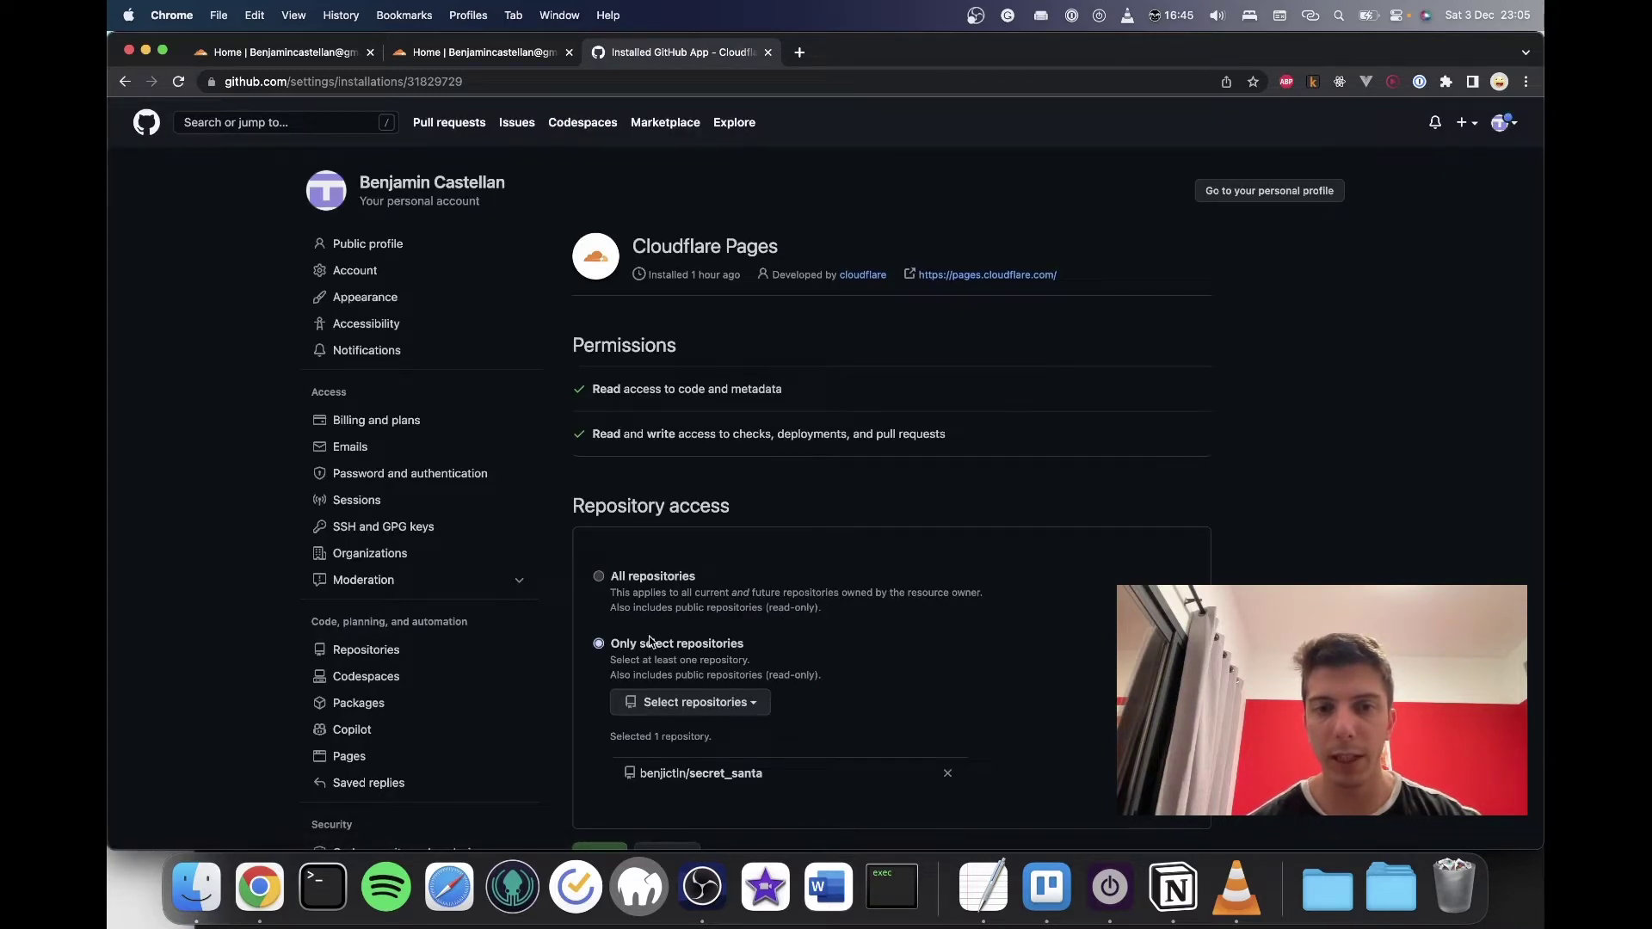
# Step: Limit the Cloudflare Pages repository access to only selected repositories, choose secret_santa, and save the access settings
pyautogui.scroll(-3, 650, 641)
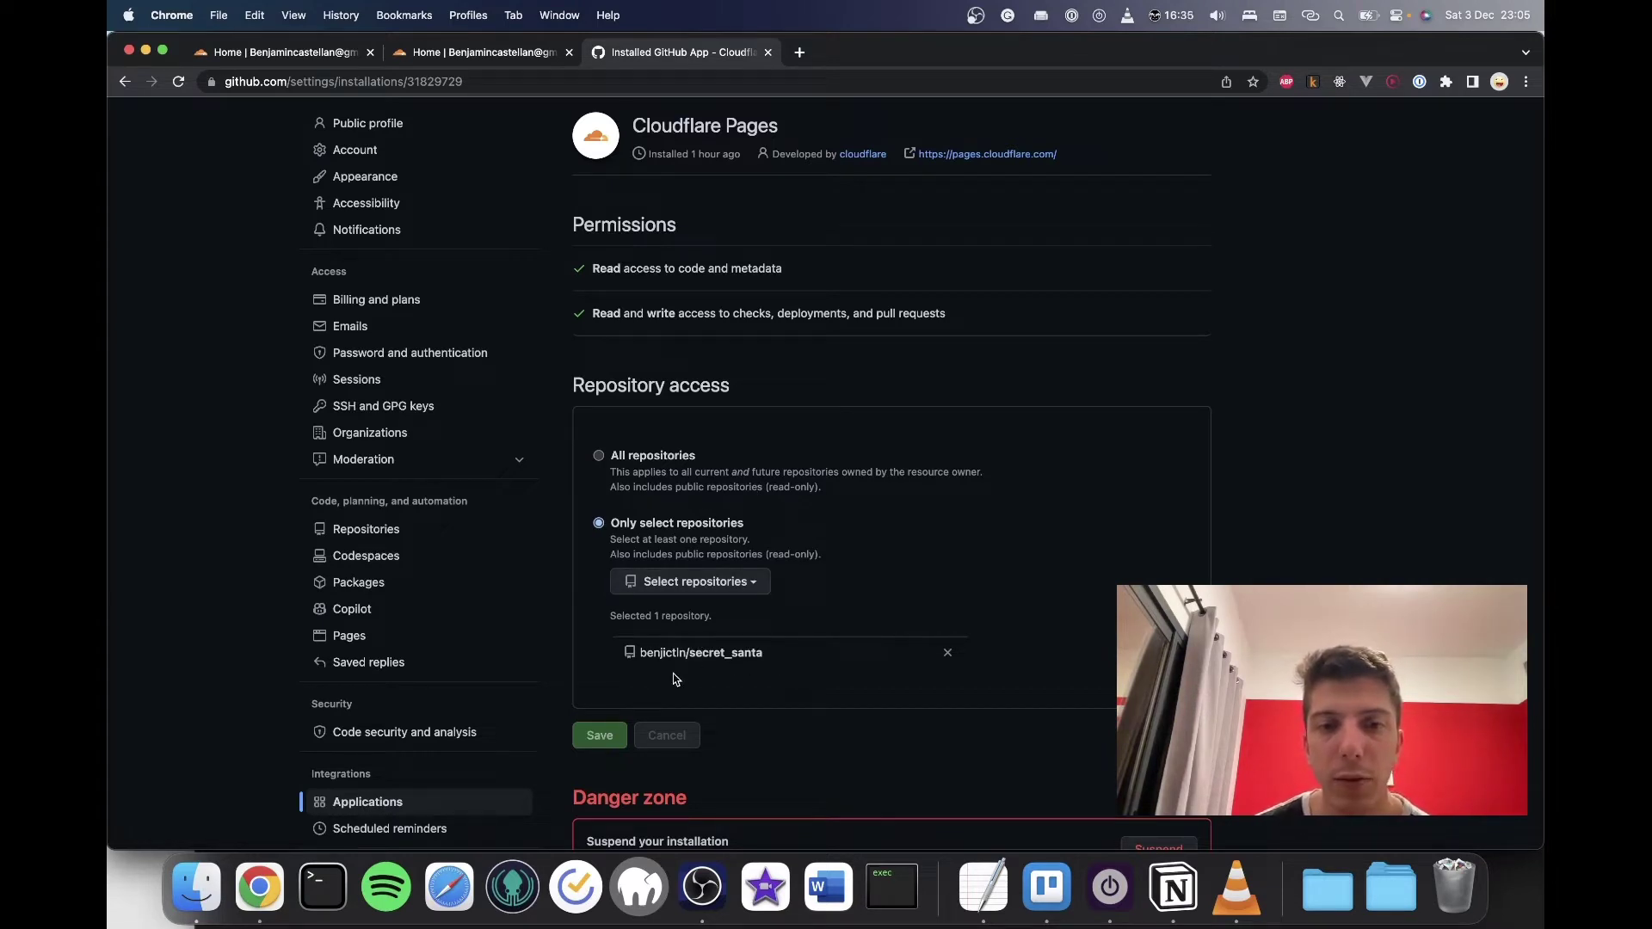
pyautogui.doubleClick(727, 656)
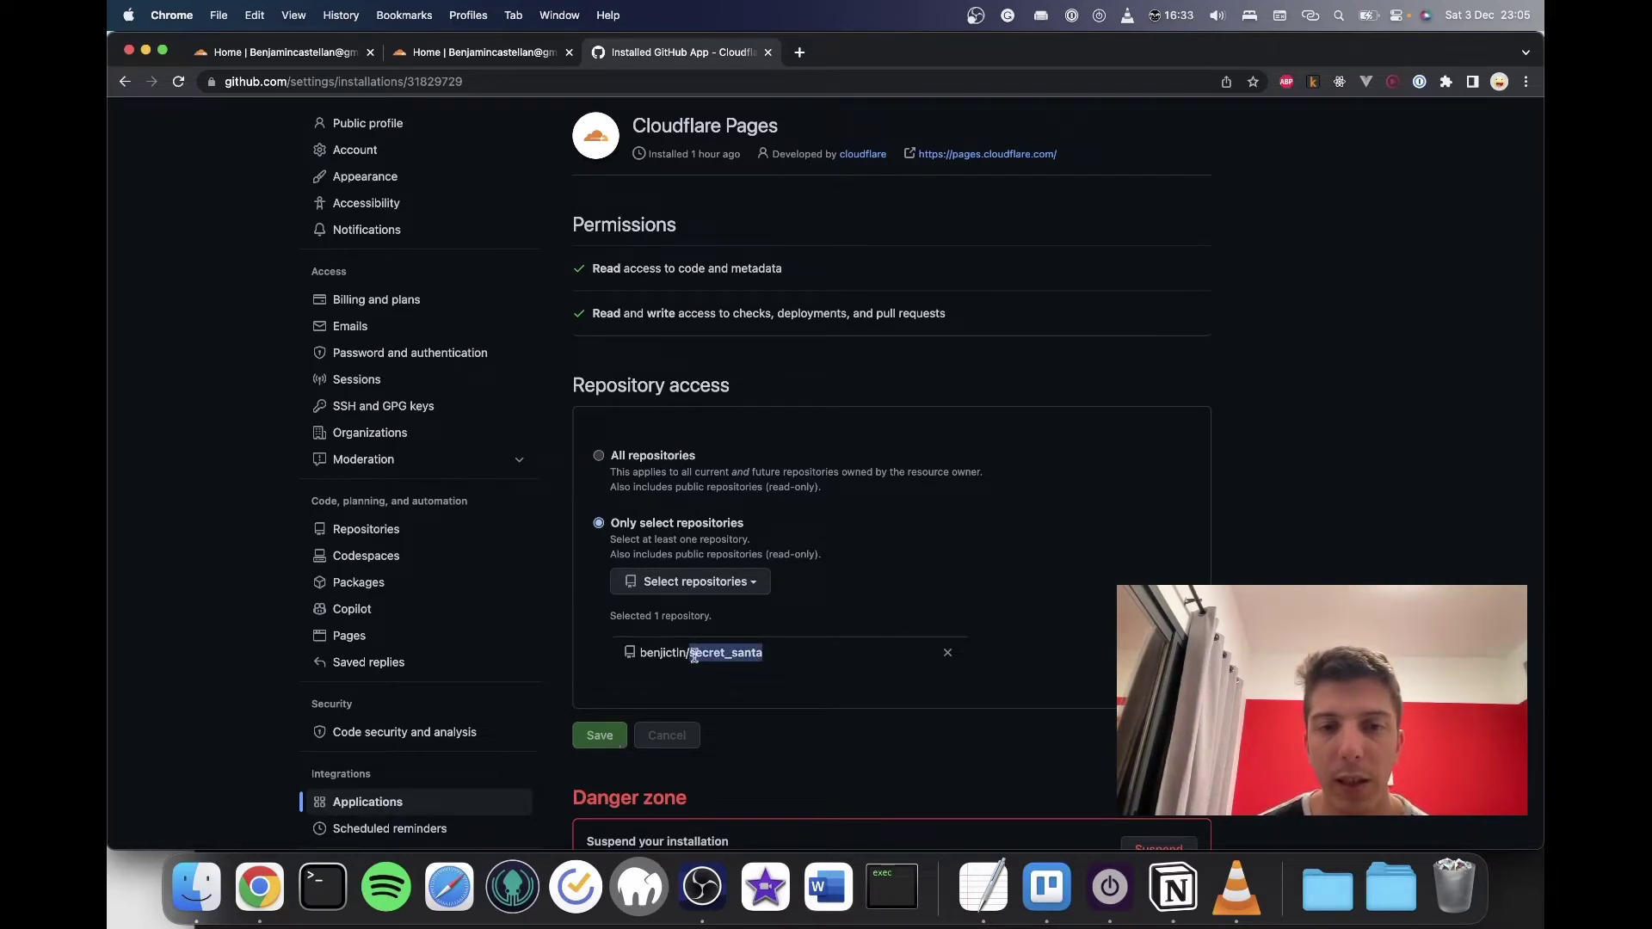
pyautogui.click(695, 657)
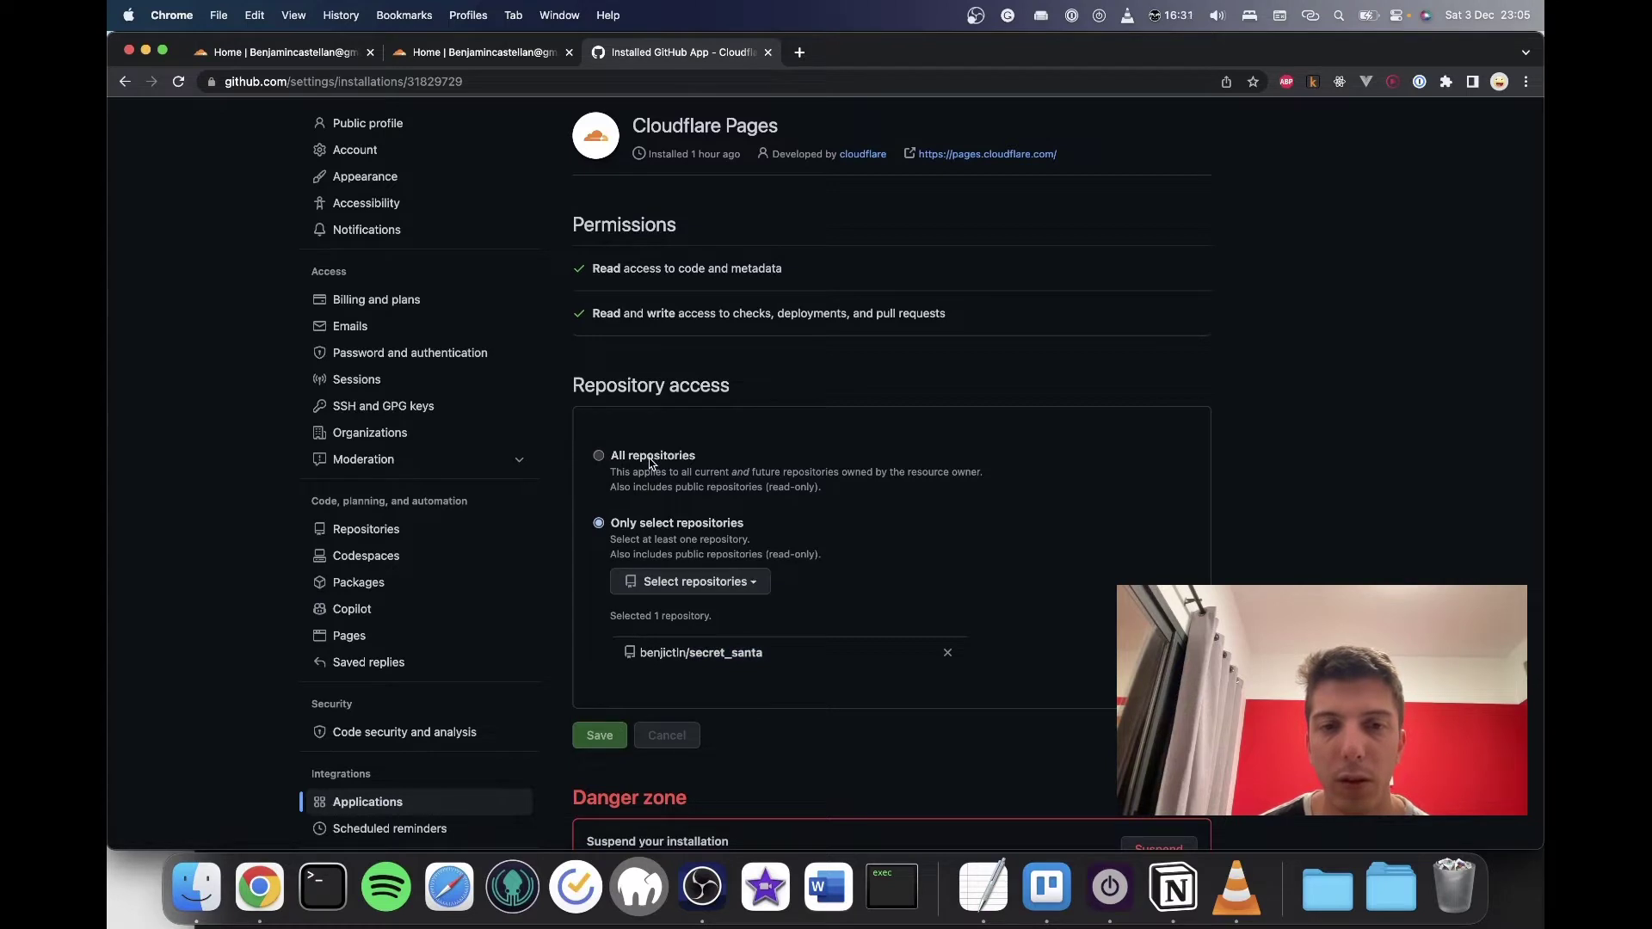
pyautogui.click(651, 456)
pyautogui.click(654, 523)
pyautogui.click(696, 582)
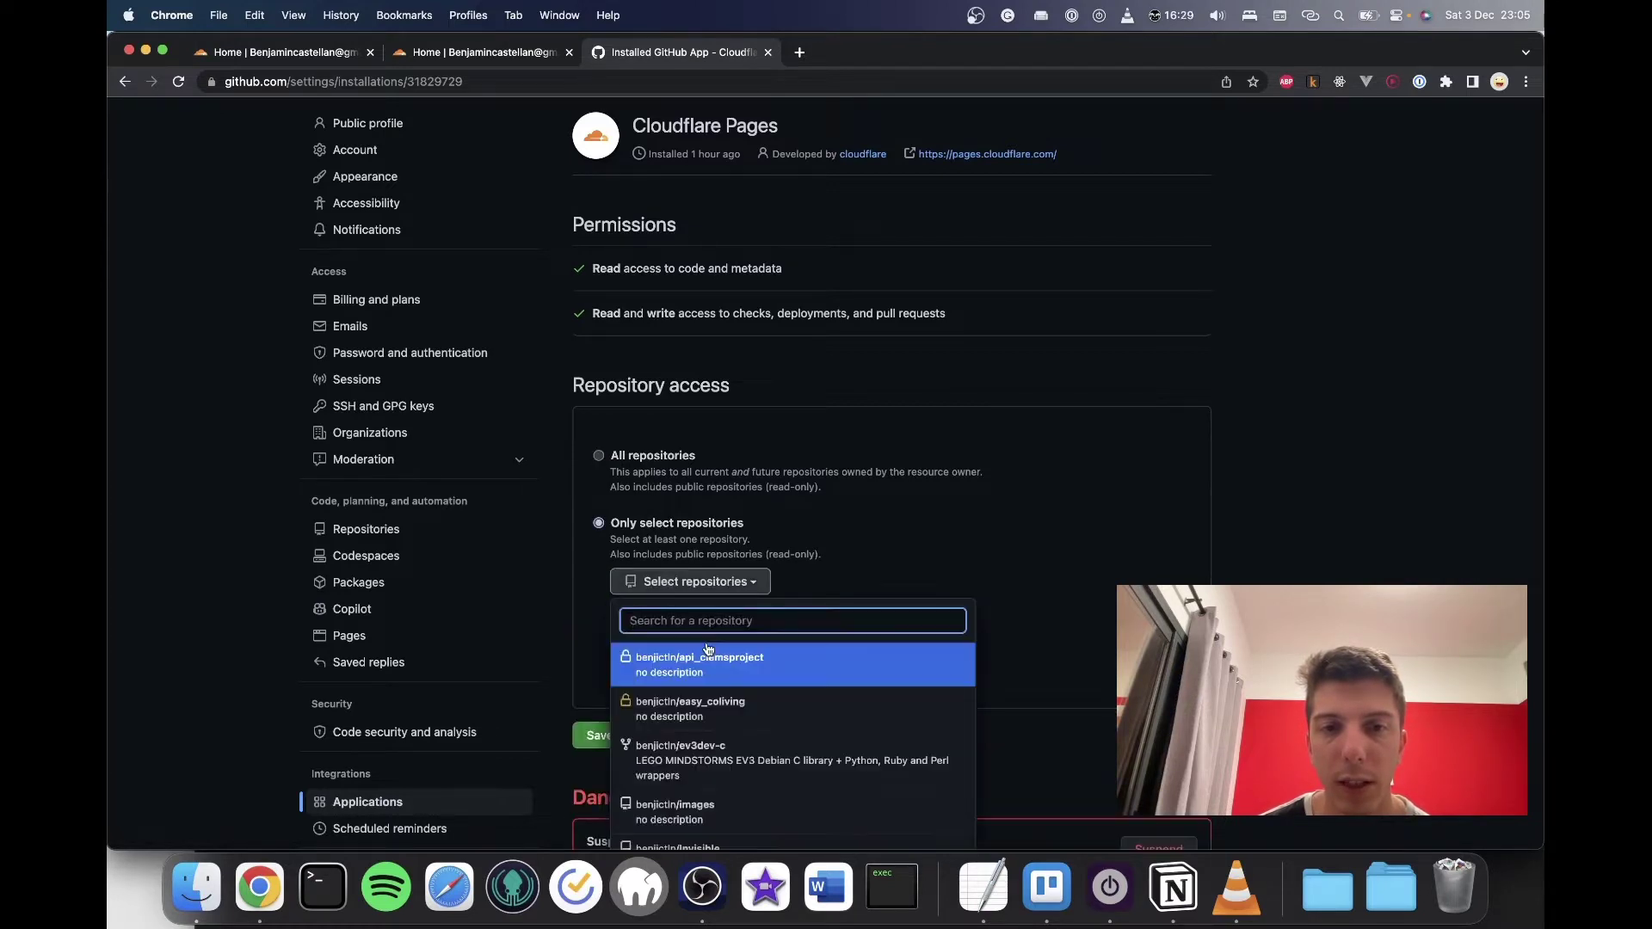
pyautogui.scroll(-3, 766, 749)
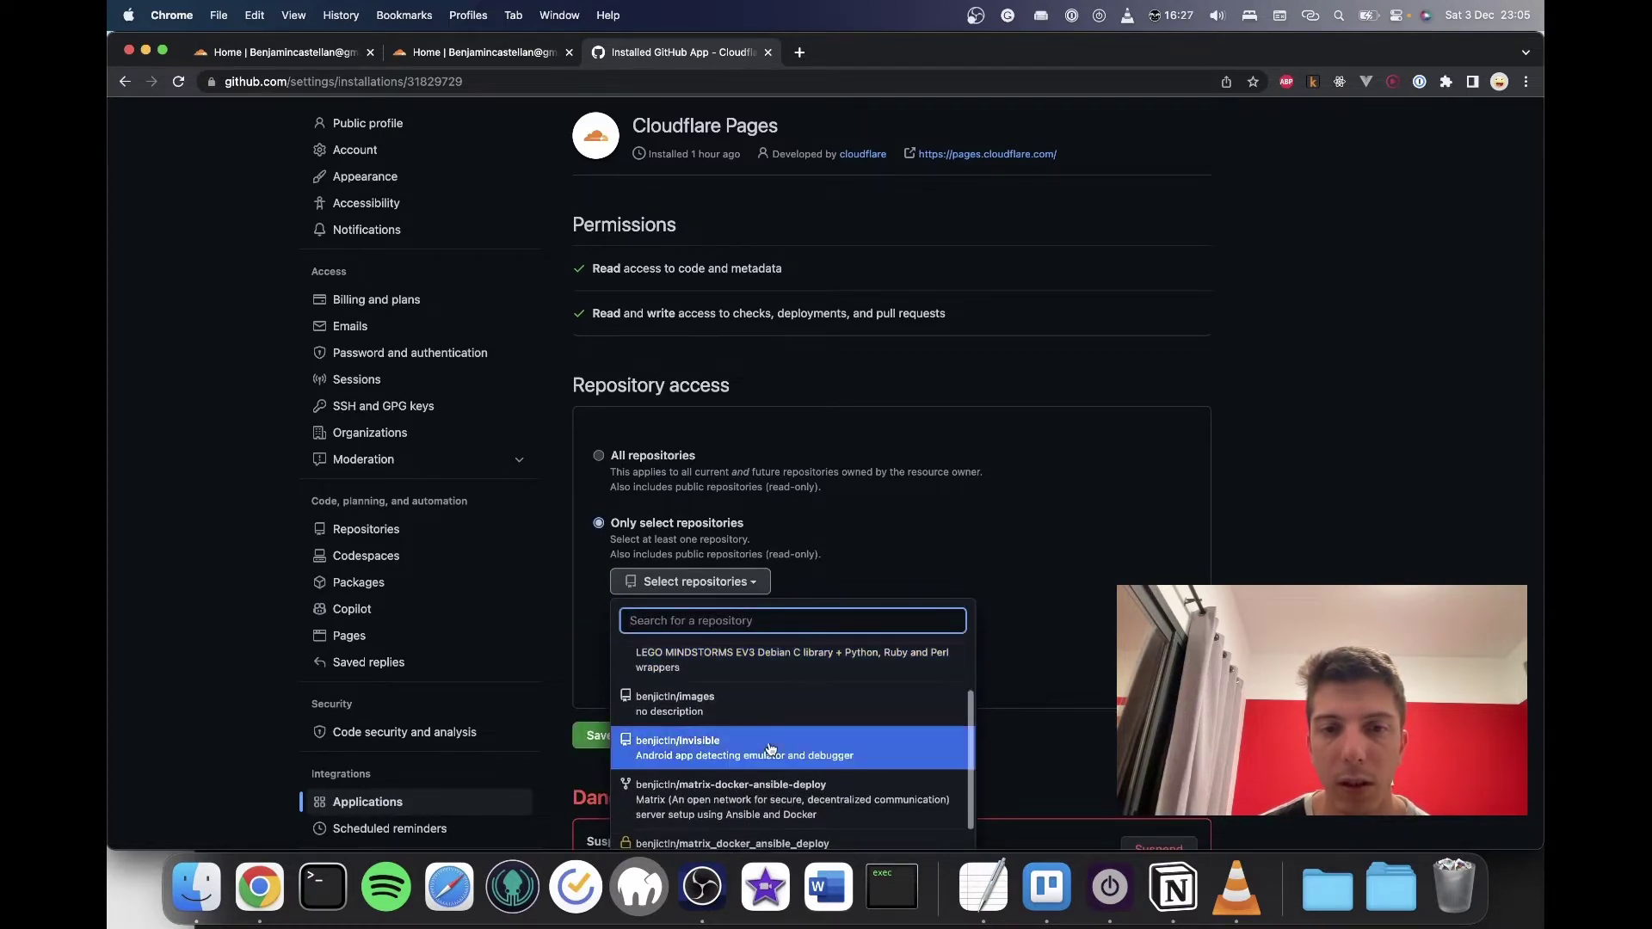
pyautogui.write('s')
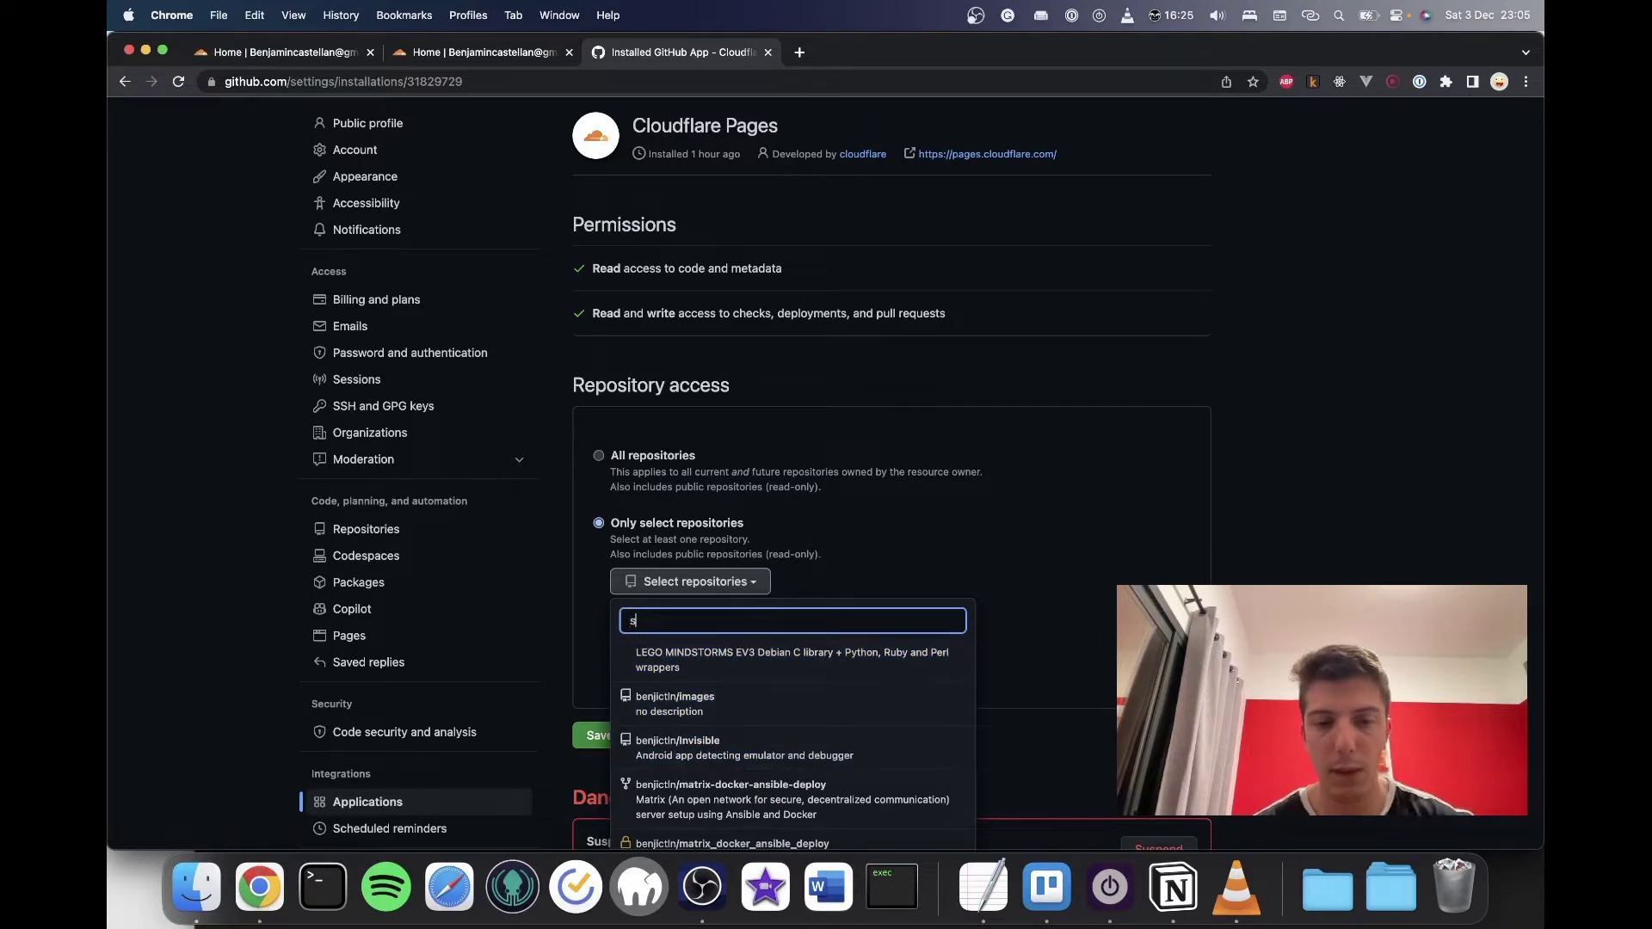
pyautogui.write('ecret')
pyautogui.press('Return')
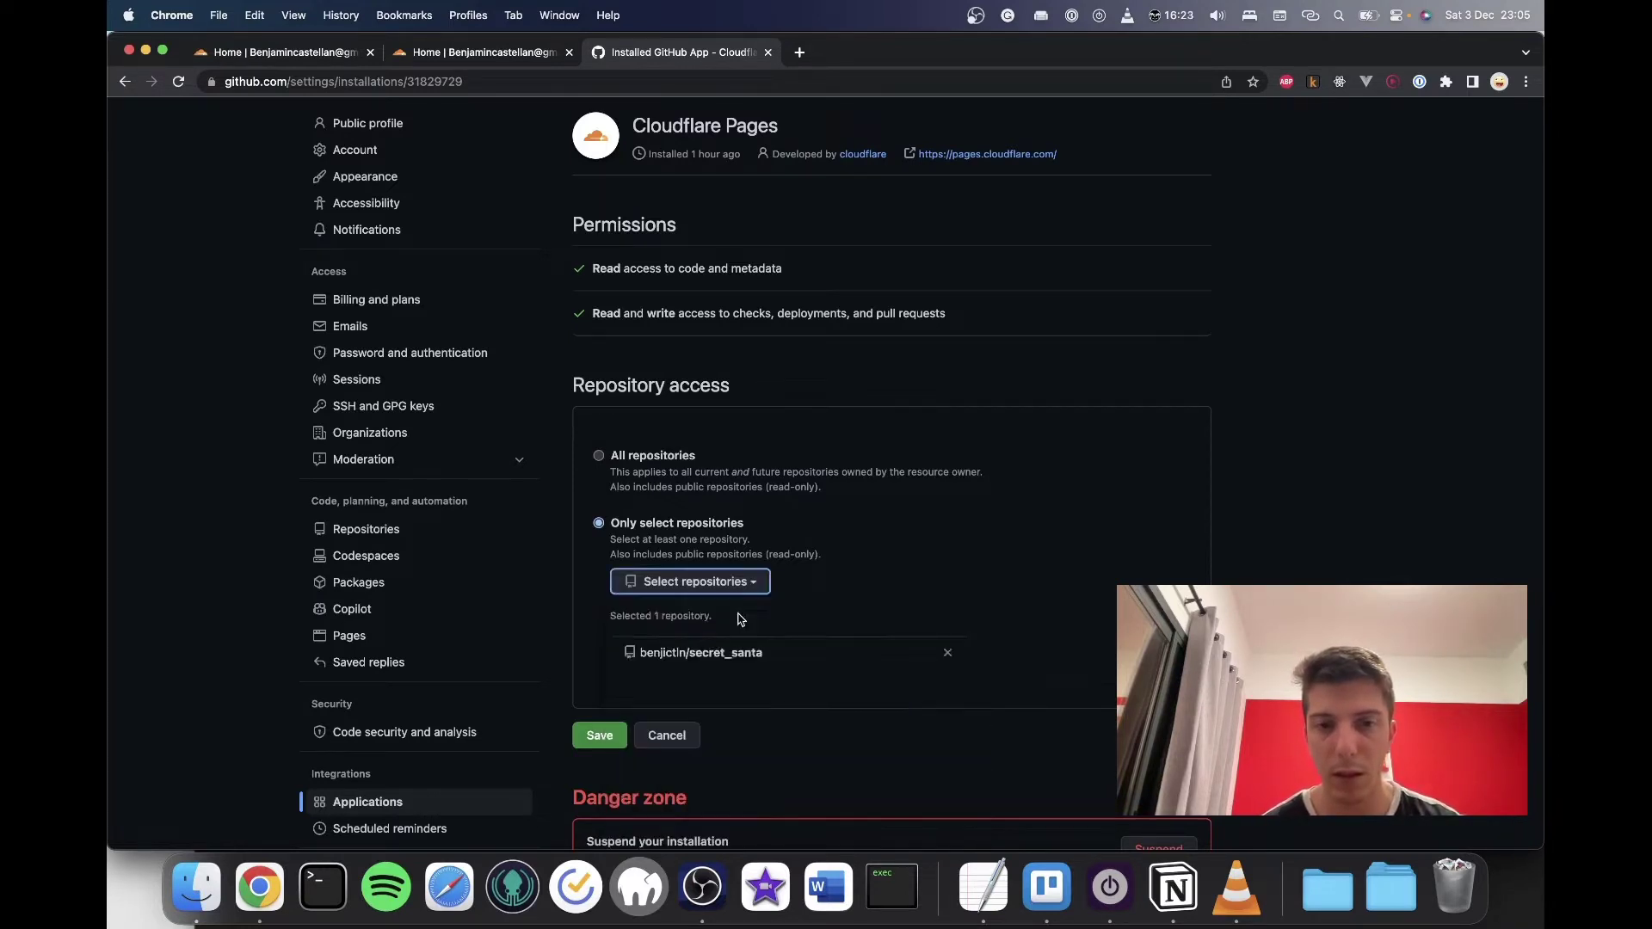
pyautogui.click(693, 713)
pyautogui.click(602, 737)
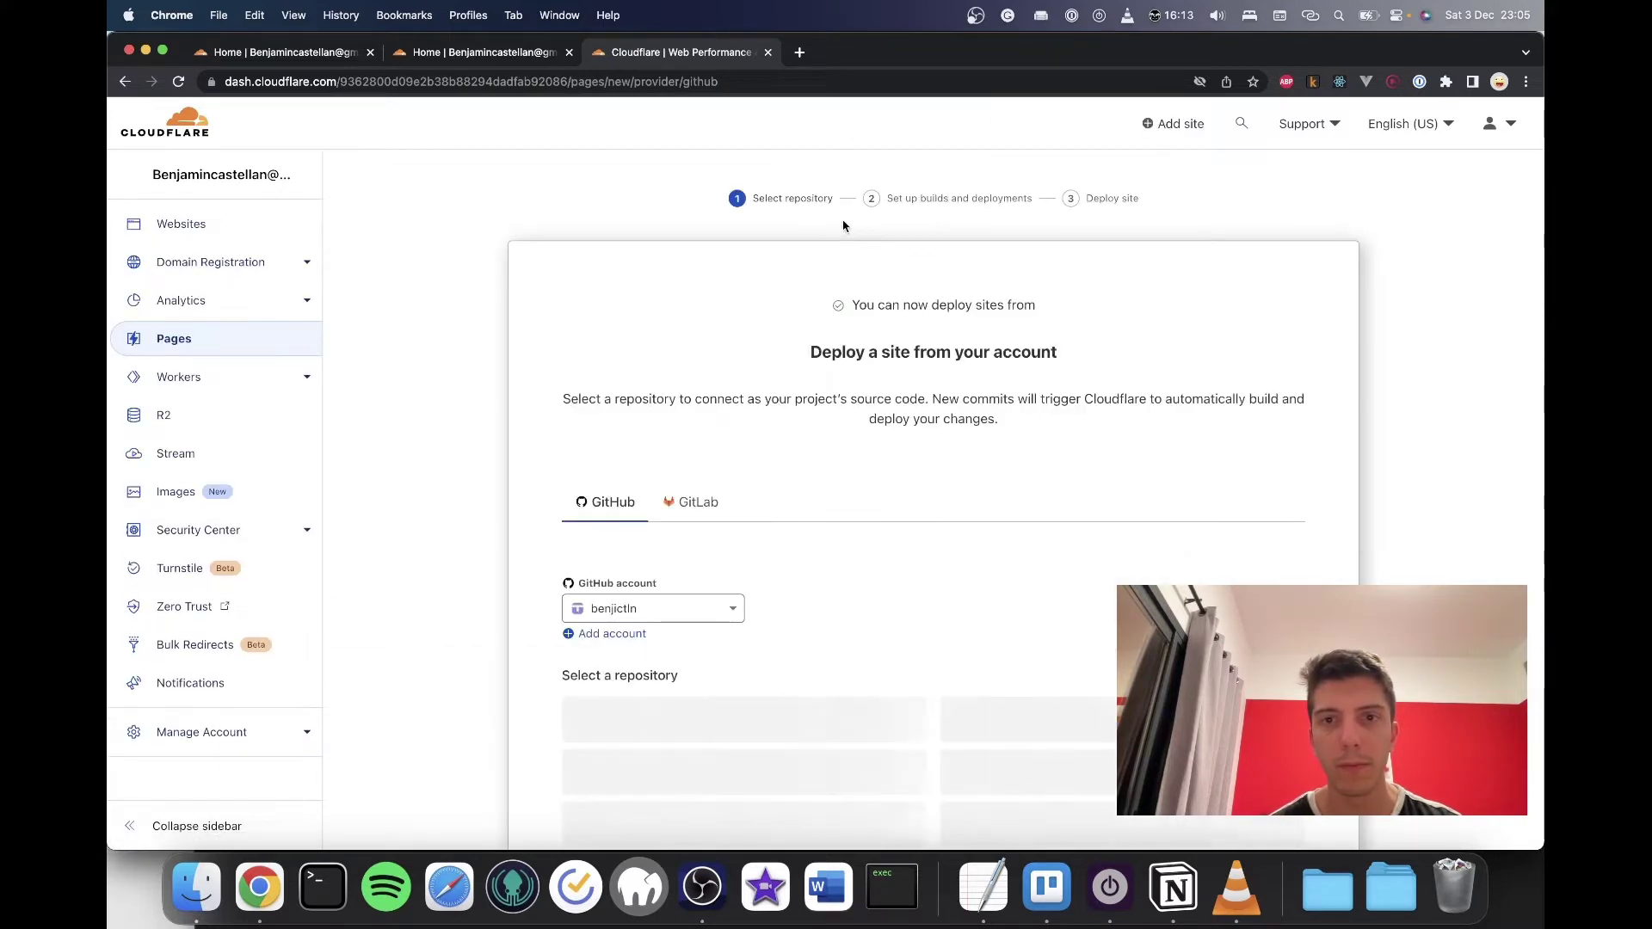
# Step: Select the secret_santa repository for deployment and keep main as the production branch
pyautogui.scroll(-3, 719, 513)
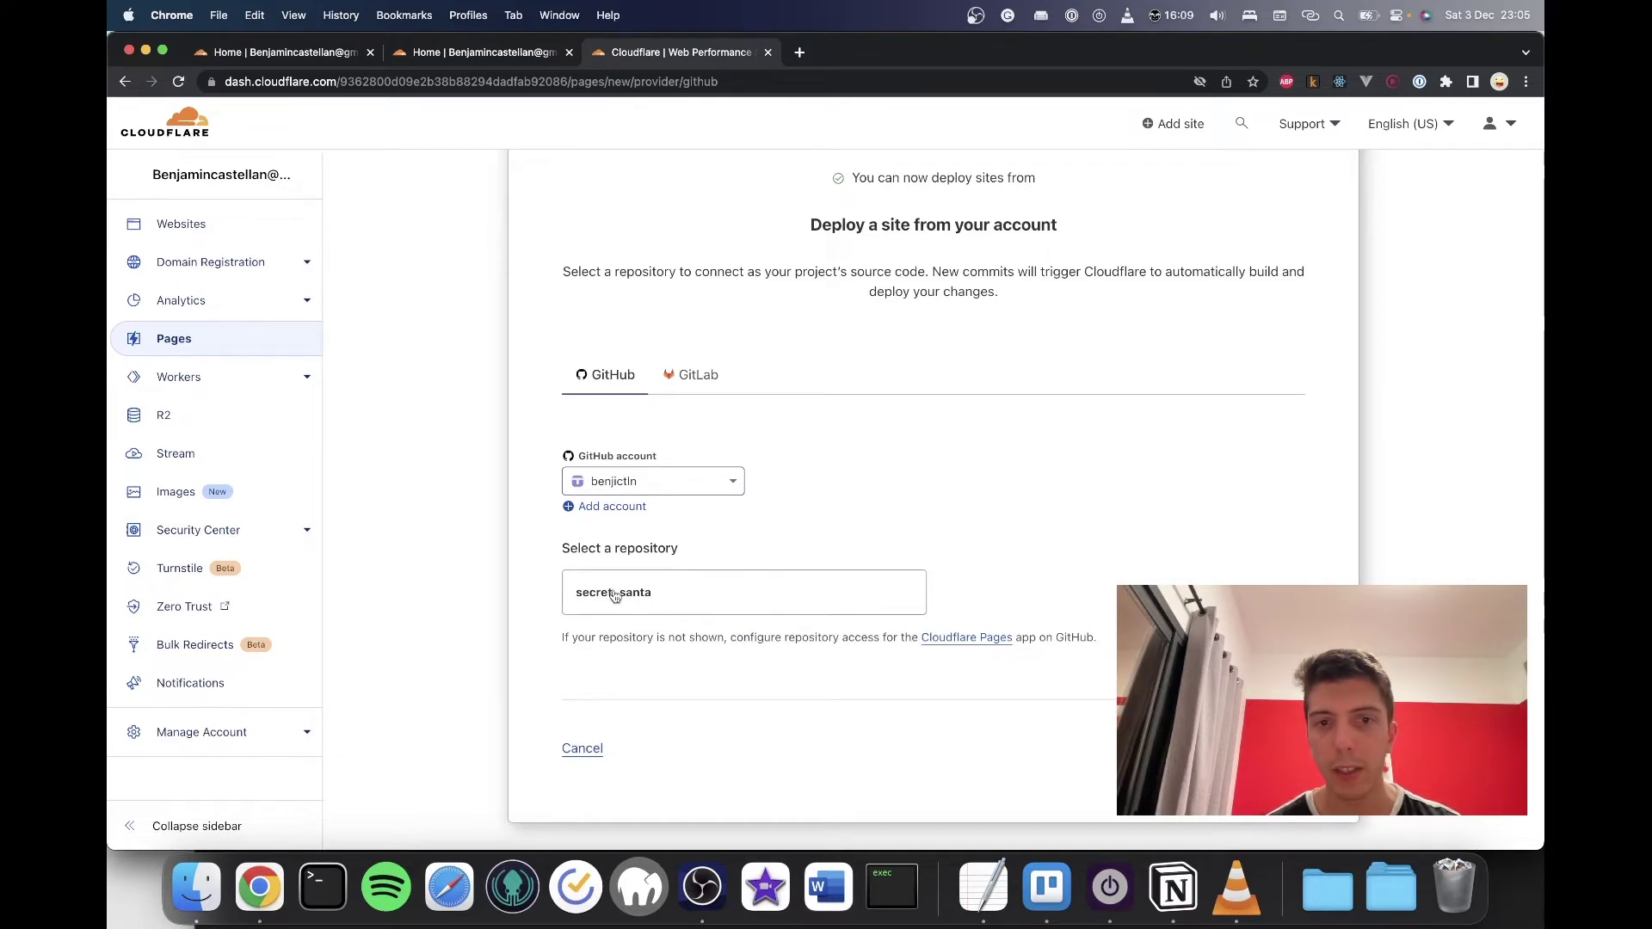
pyautogui.click(724, 609)
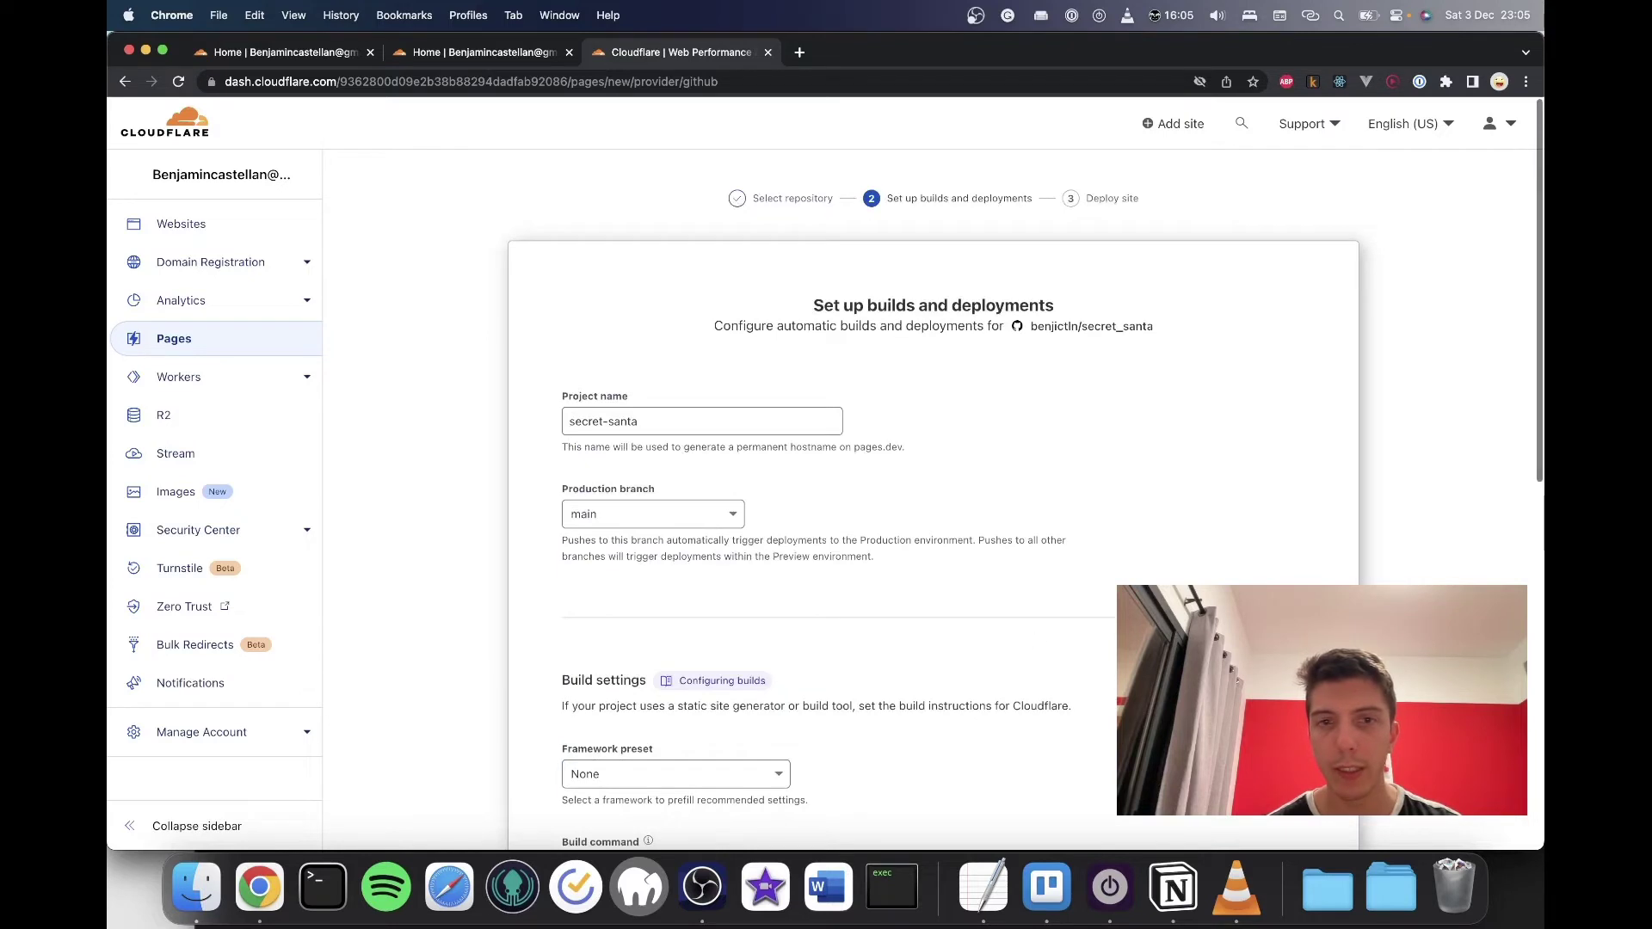
pyautogui.scroll(-3, 617, 517)
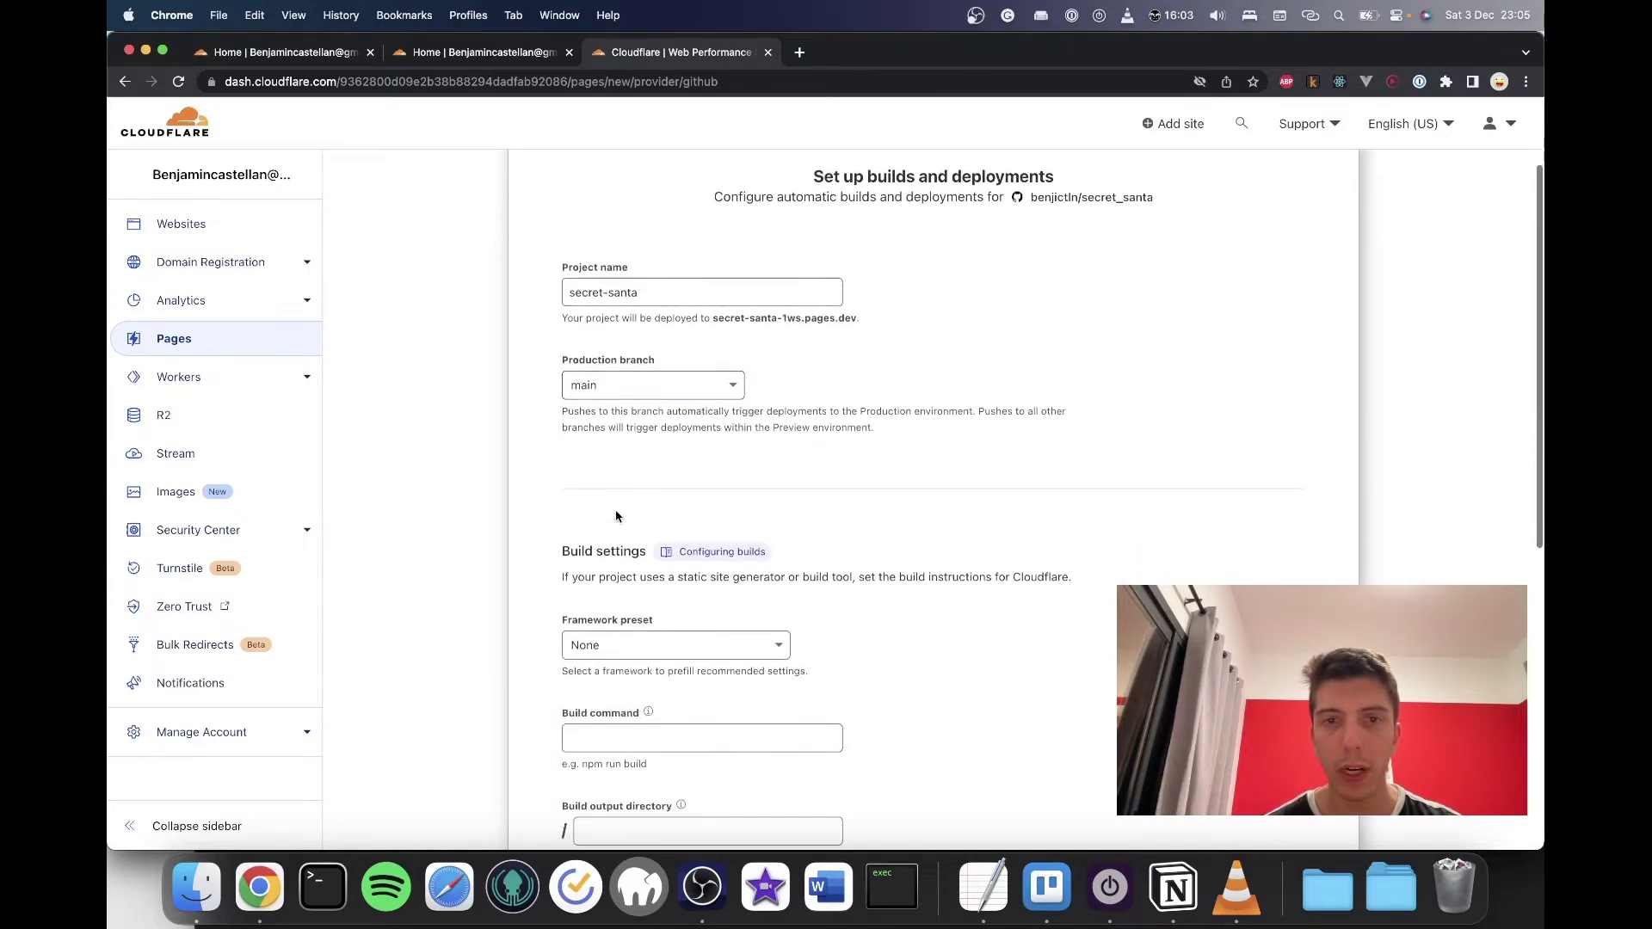
pyautogui.click(600, 388)
pyautogui.click(963, 454)
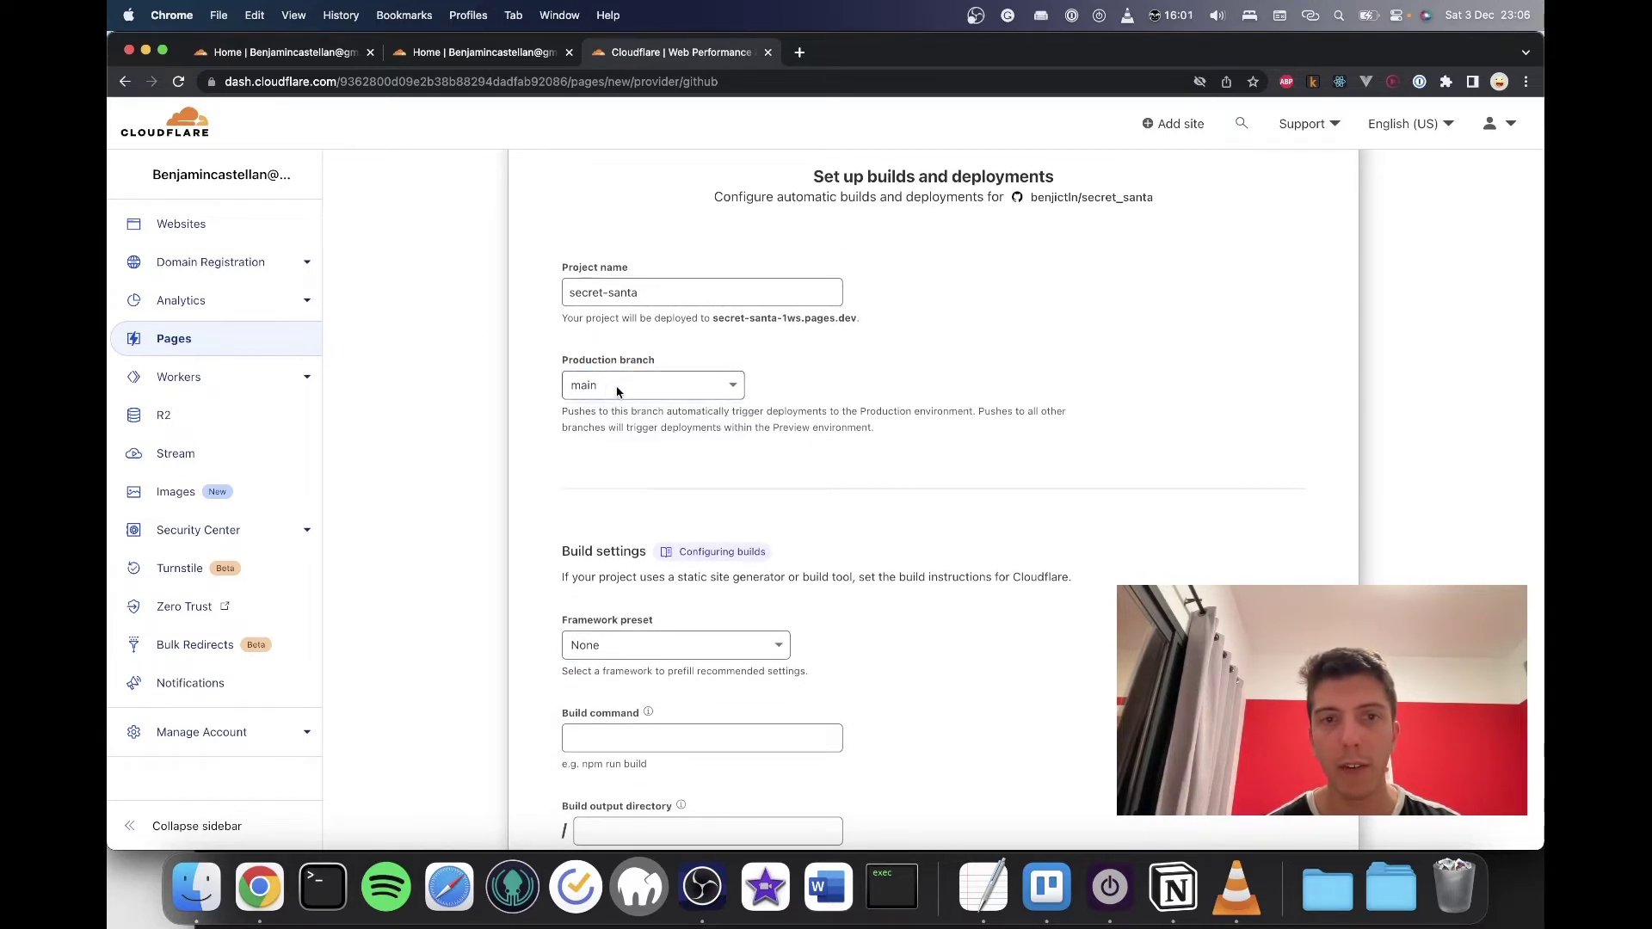
# Step: Set the framework preset to Create React App in the build settings
pyautogui.scroll(-2, 657, 645)
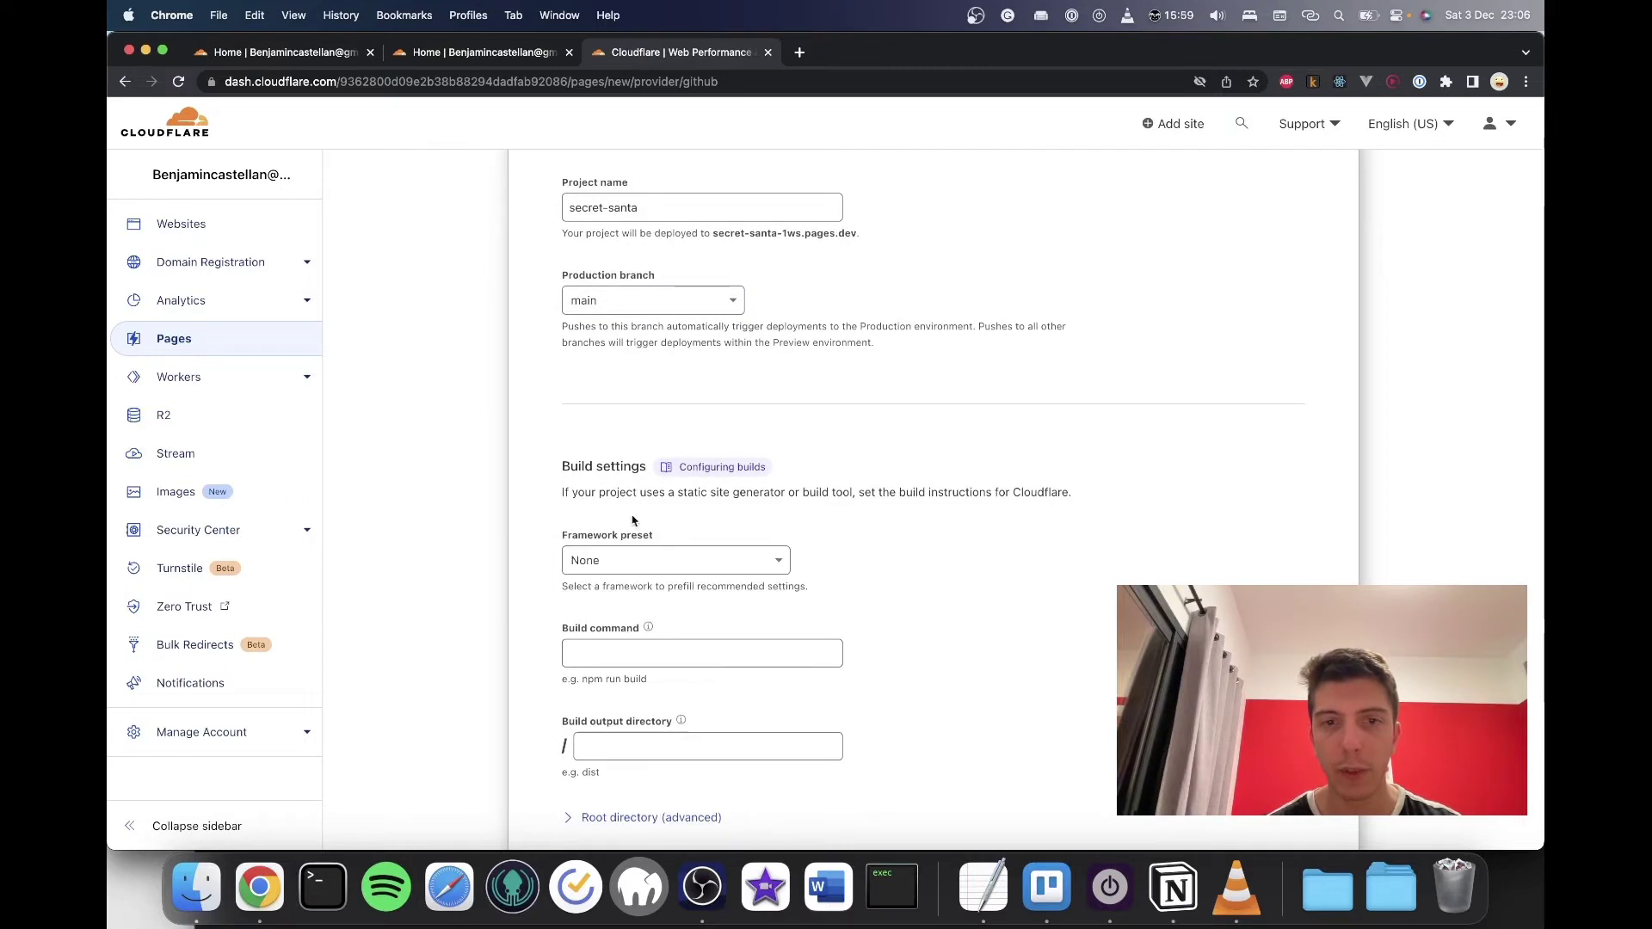
pyautogui.click(626, 563)
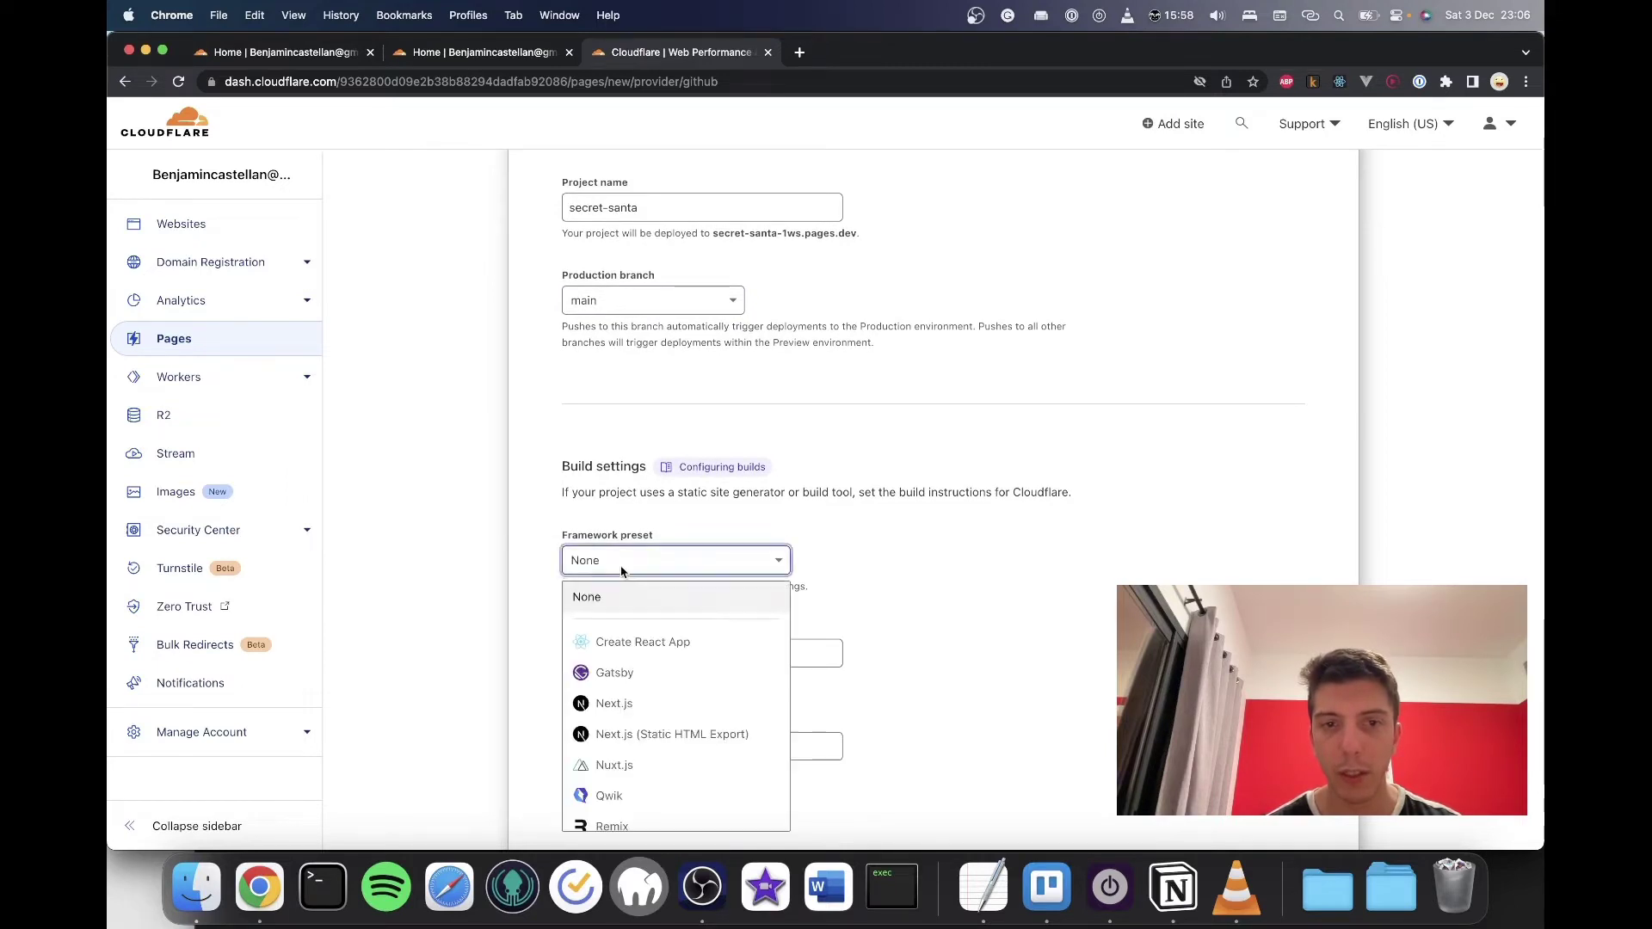
pyautogui.click(668, 643)
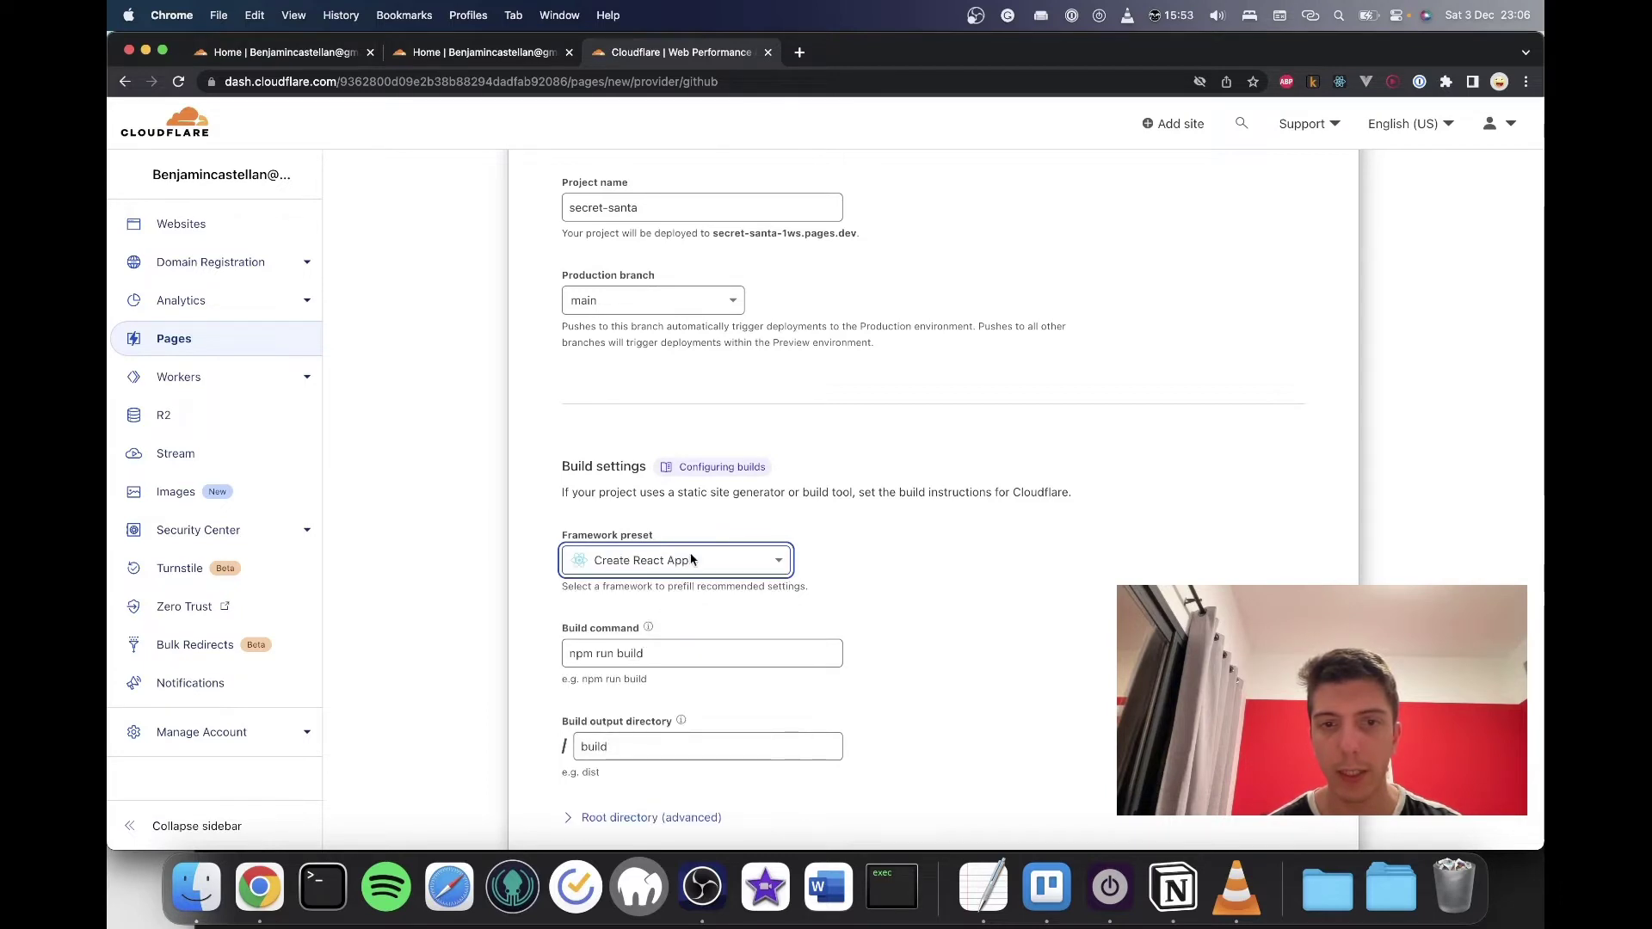
pyautogui.scroll(-2, 686, 538)
pyautogui.click(680, 489)
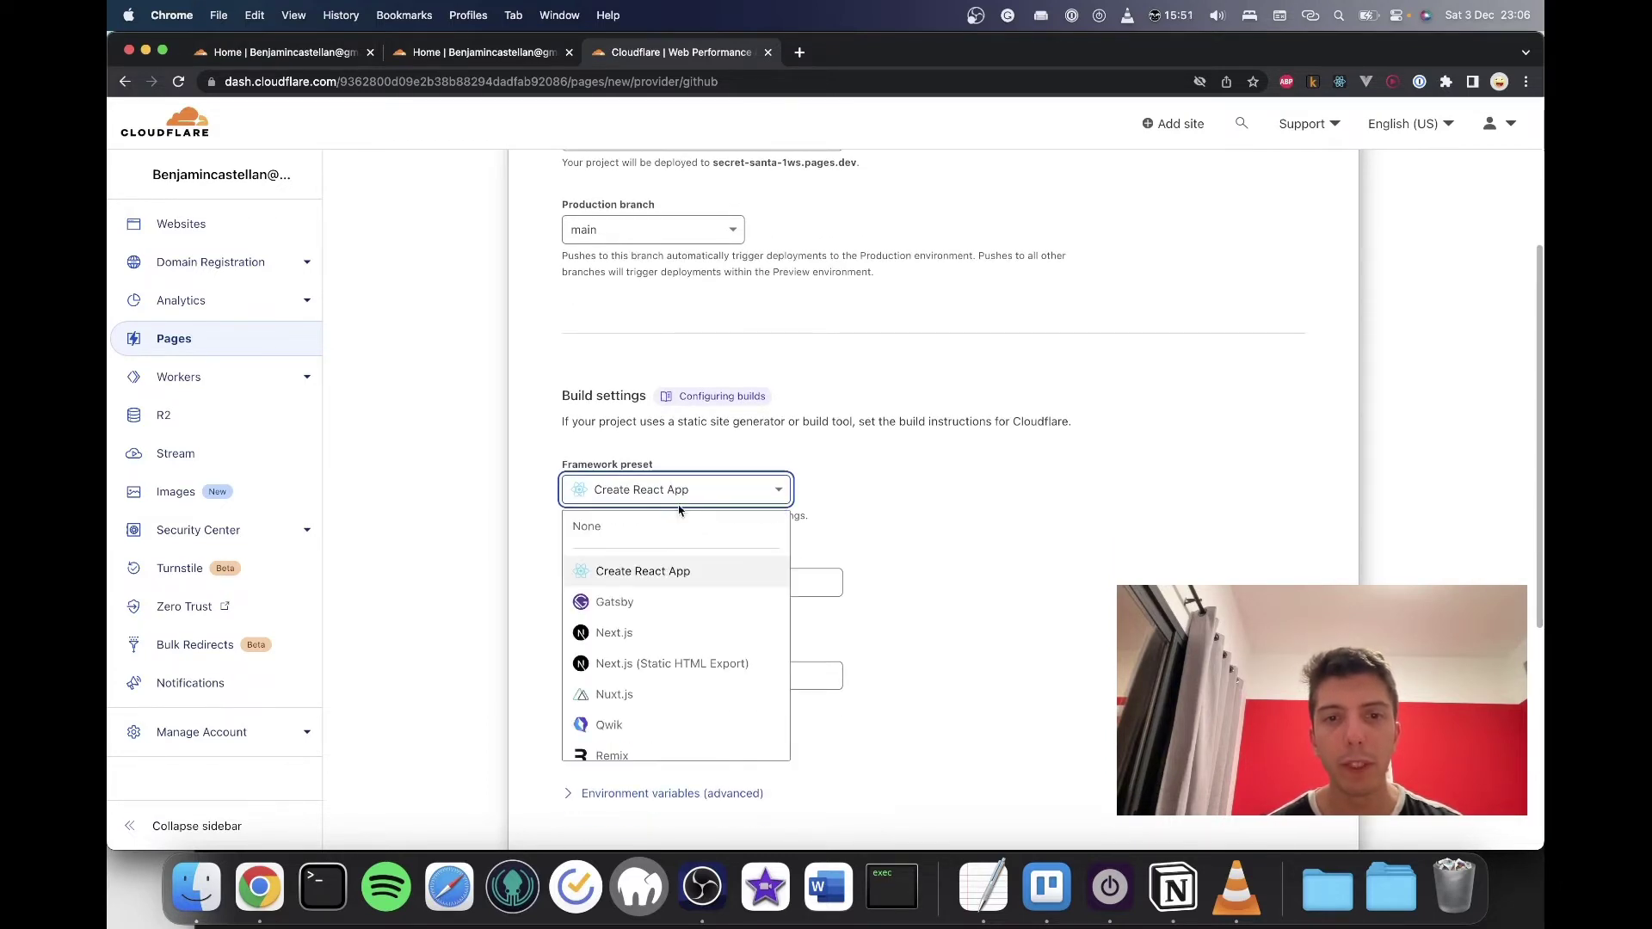
pyautogui.click(622, 572)
pyautogui.tripleClick(607, 583)
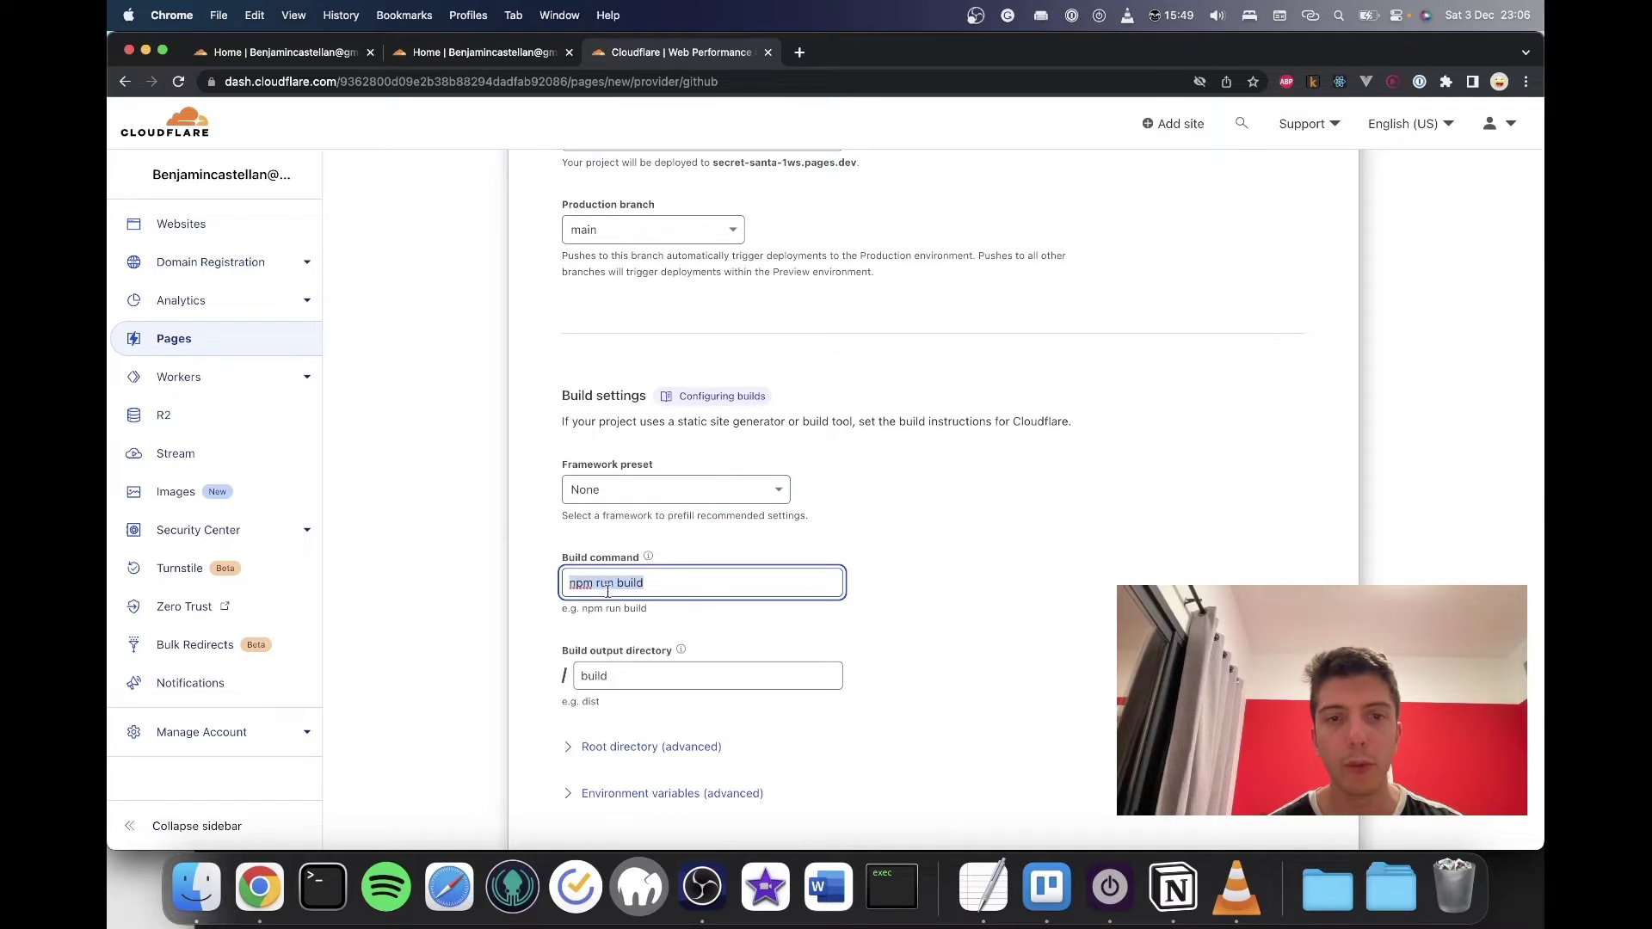
pyautogui.click(659, 492)
pyautogui.click(670, 575)
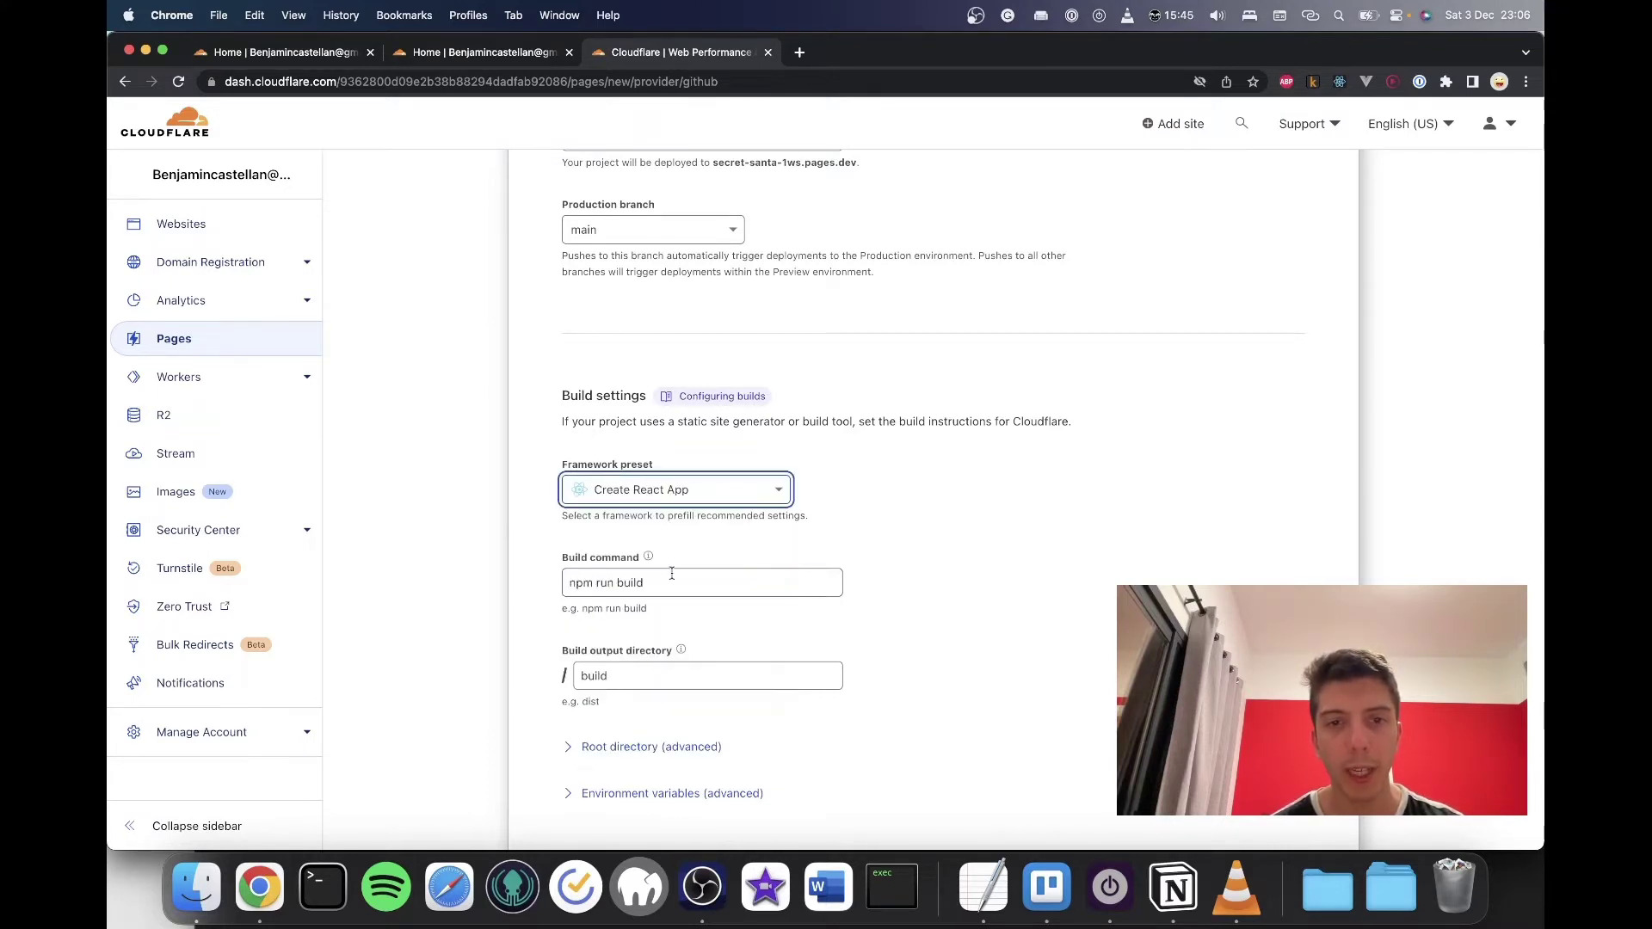
# Step: Review the build command, the build output directory, and the advanced root directory and environment variable options
pyautogui.tripleClick(649, 585)
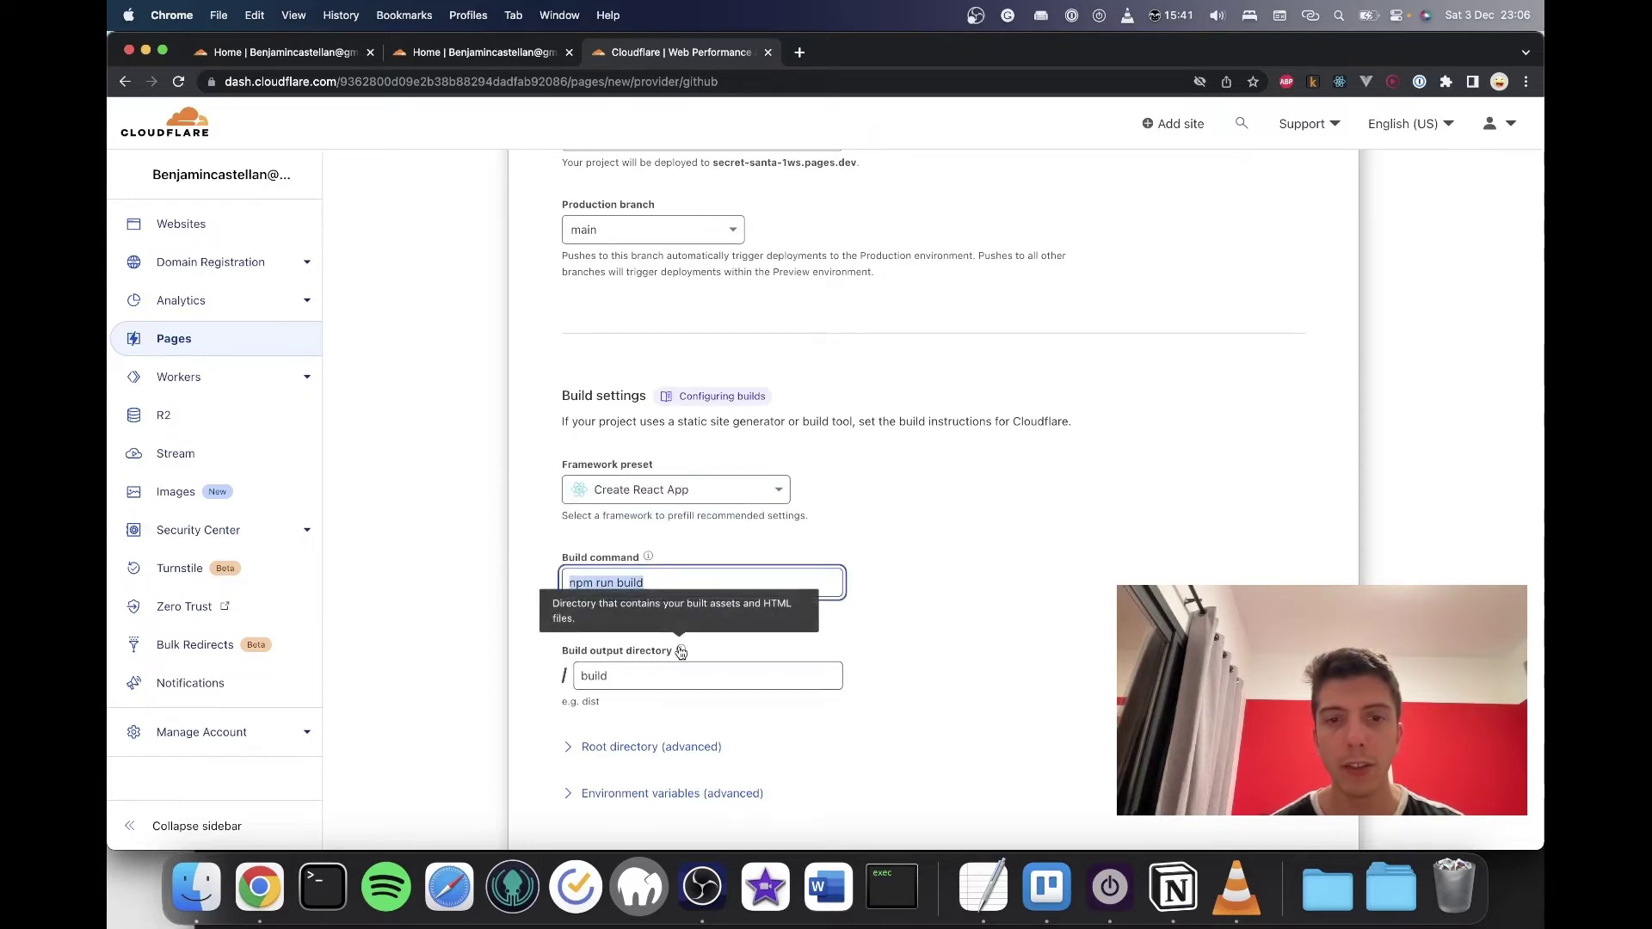
pyautogui.tripleClick(613, 681)
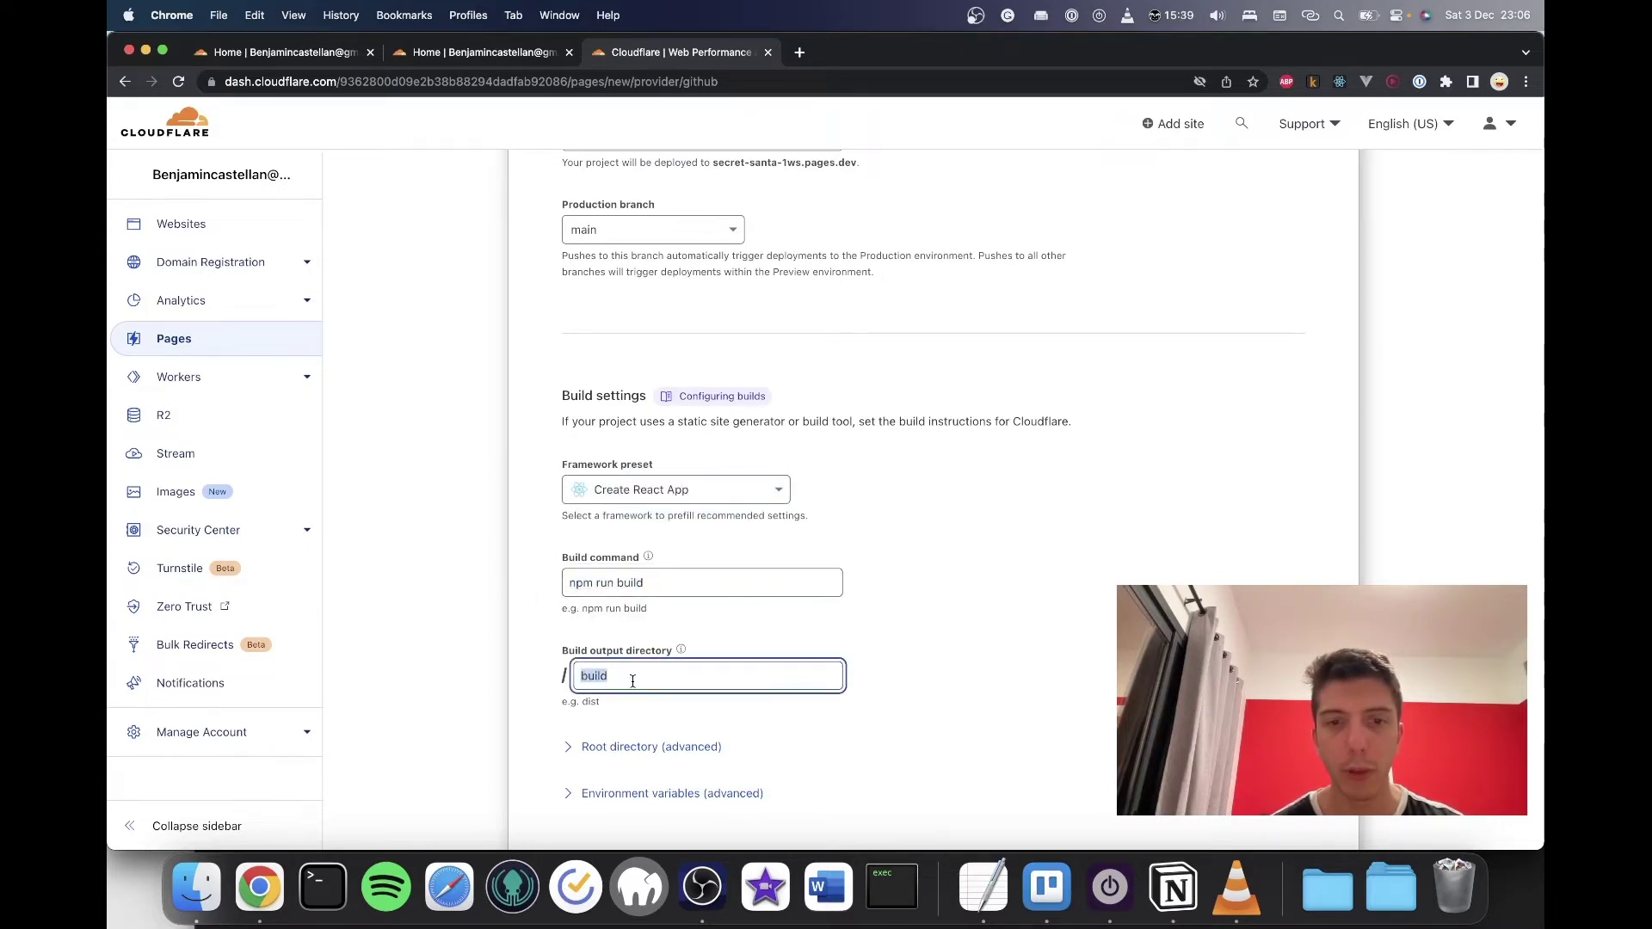
pyautogui.scroll(-3, 632, 681)
pyautogui.click(611, 636)
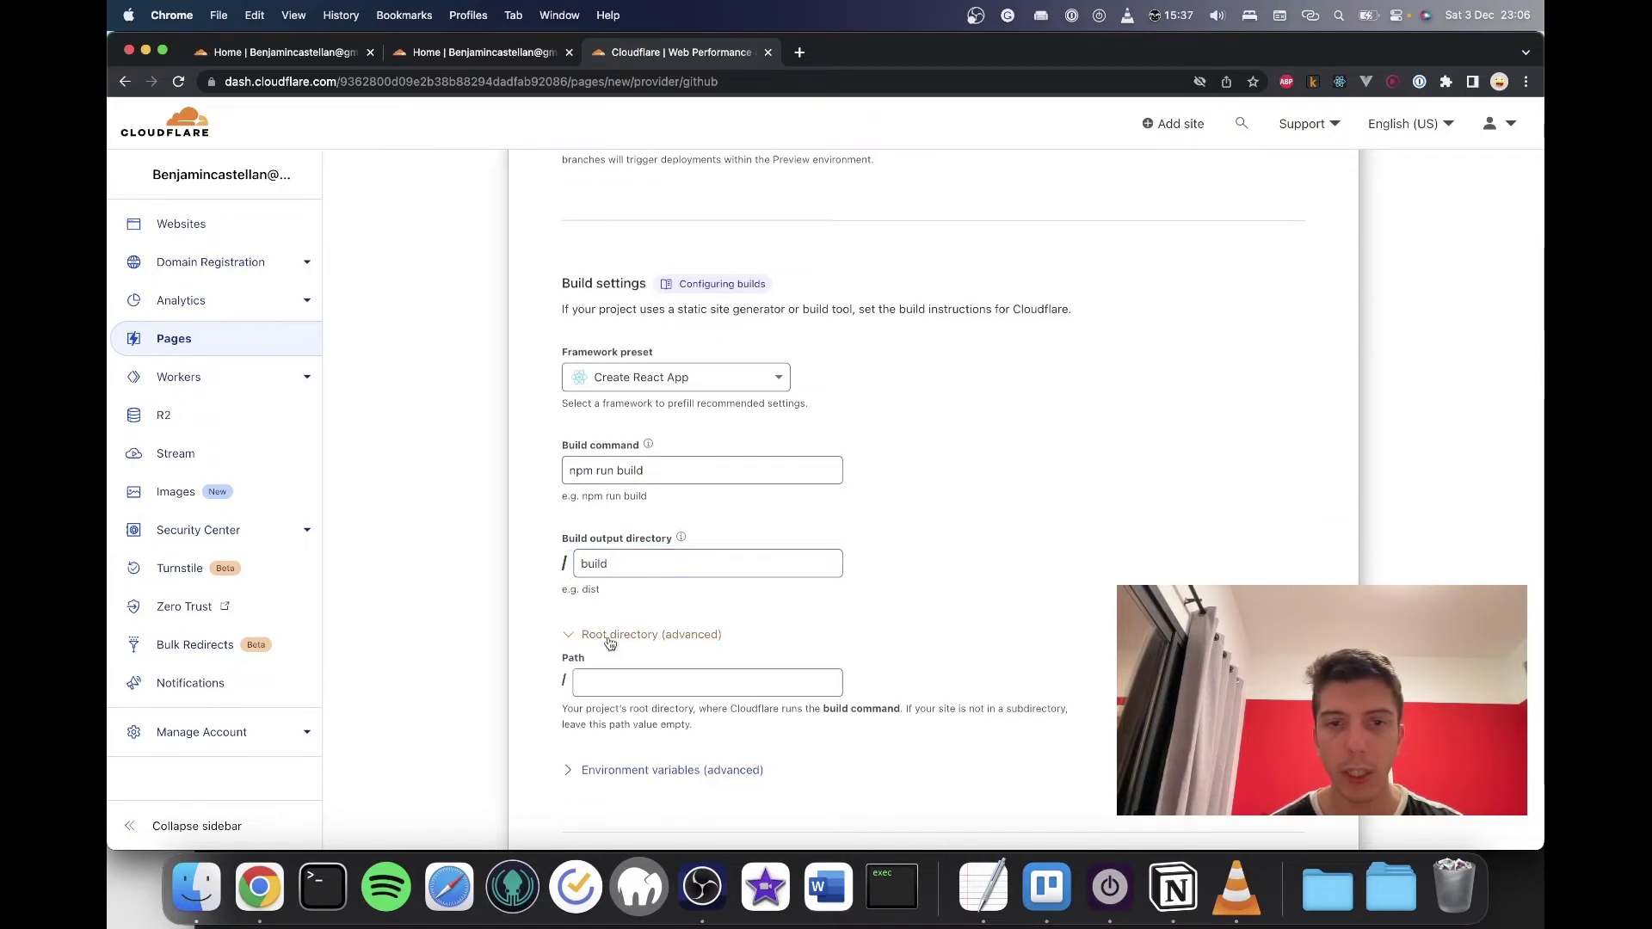
pyautogui.click(609, 641)
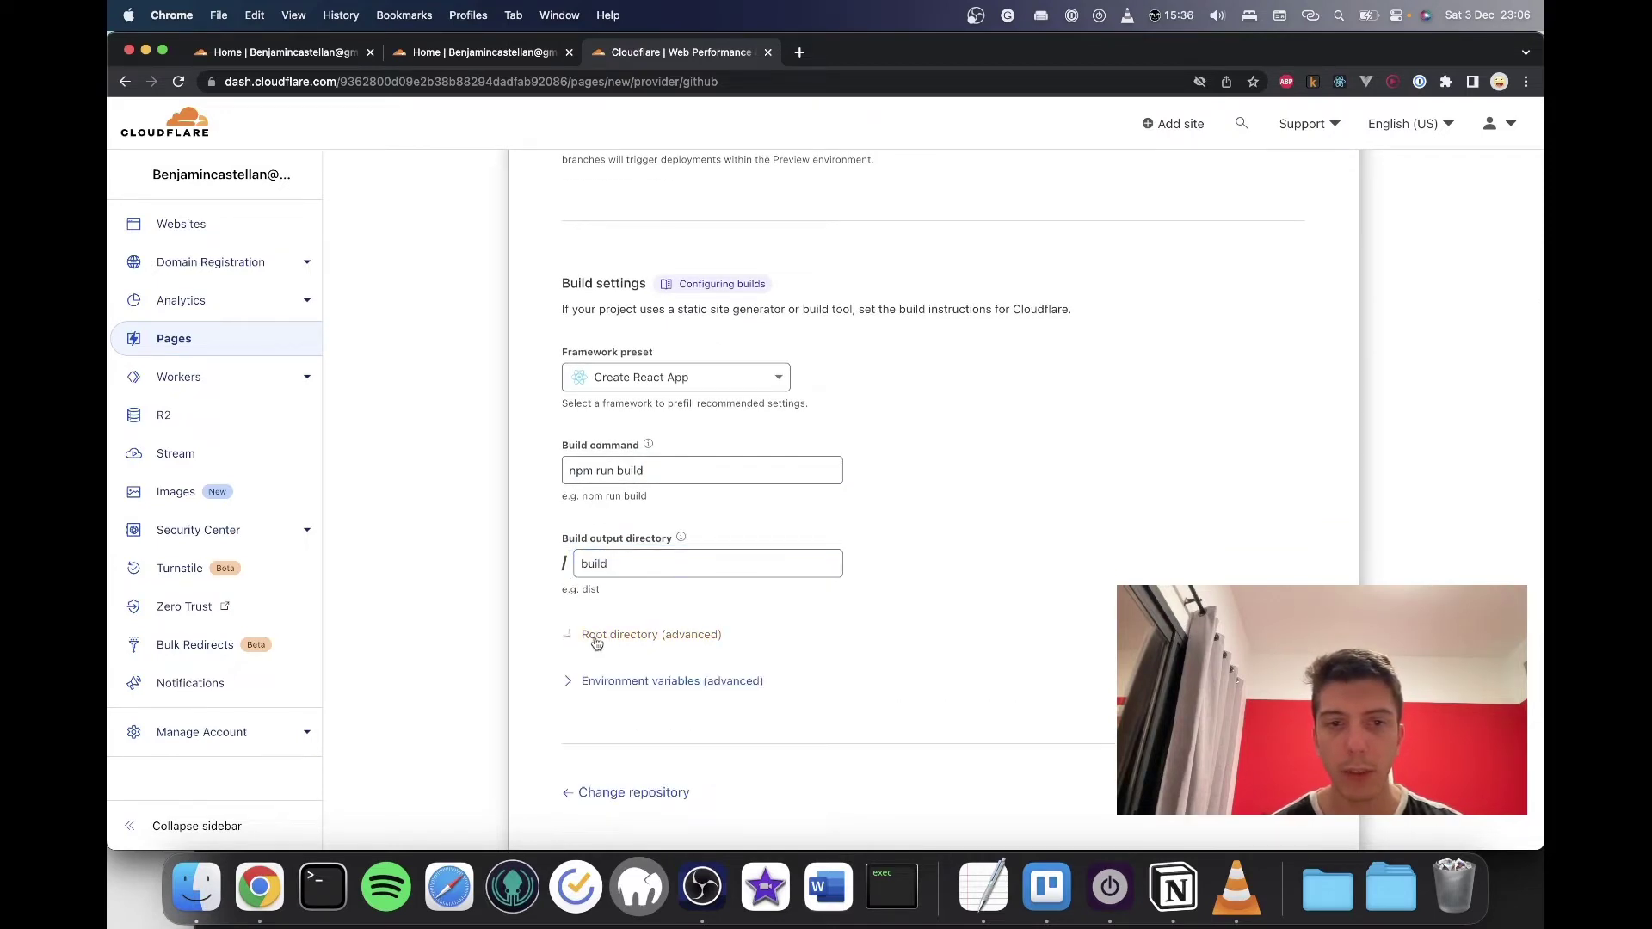
pyautogui.click(661, 685)
pyautogui.click(662, 684)
pyautogui.scroll(-4, 830, 755)
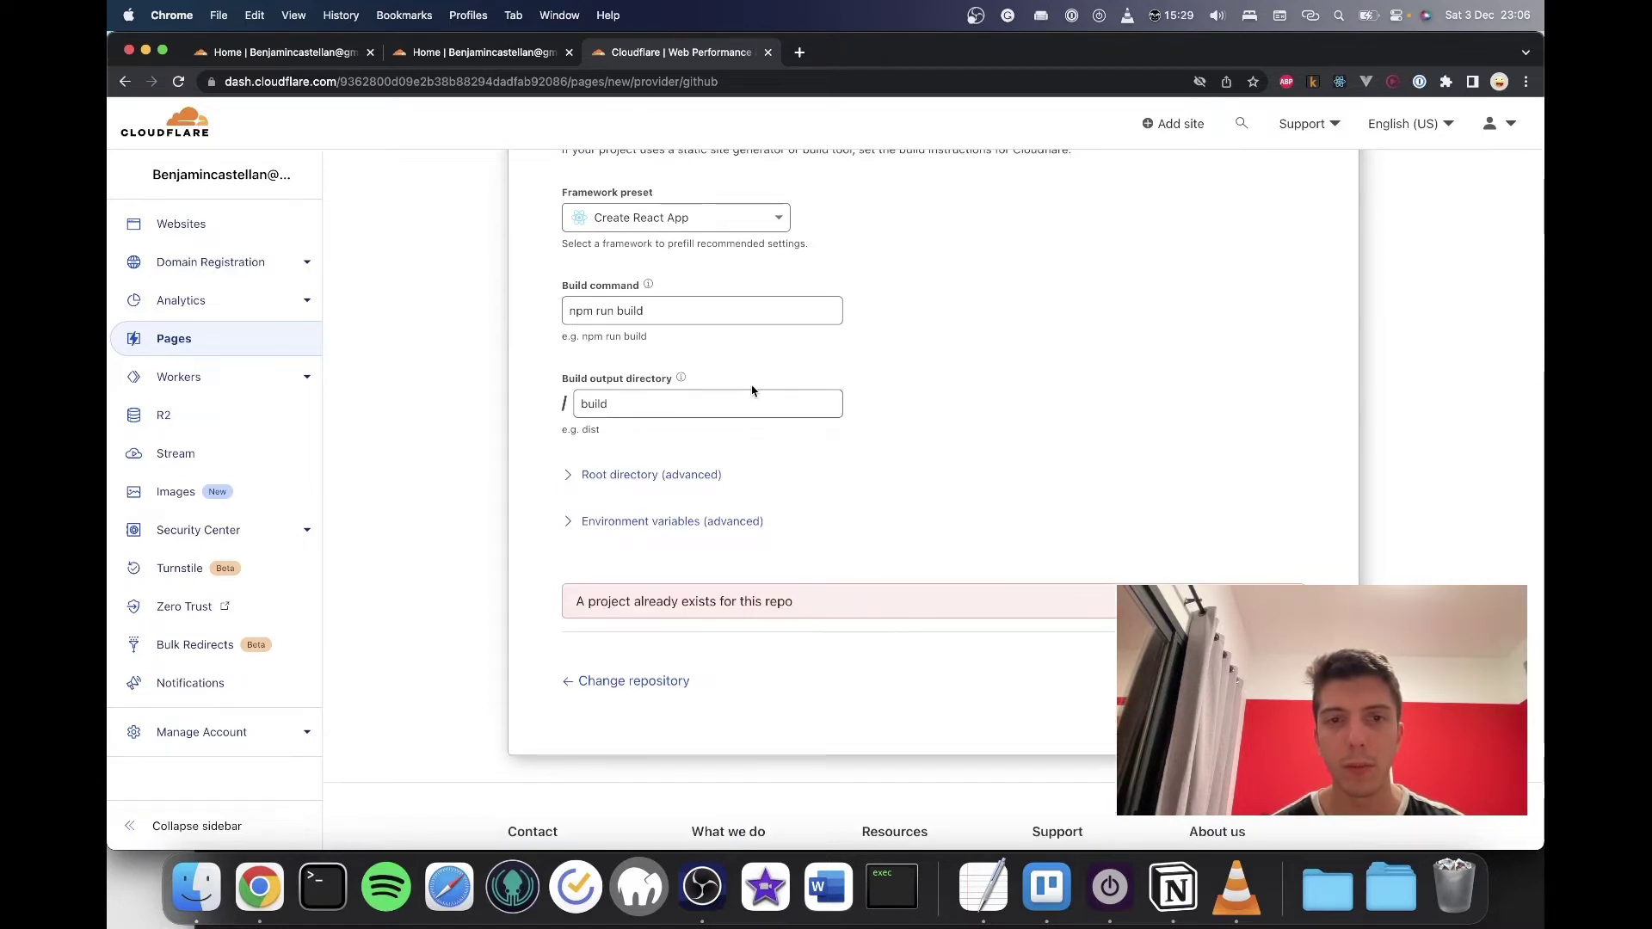
# Step: Open GitHub in a new browser tab and open the account menu there
pyautogui.tripleClick(631, 602)
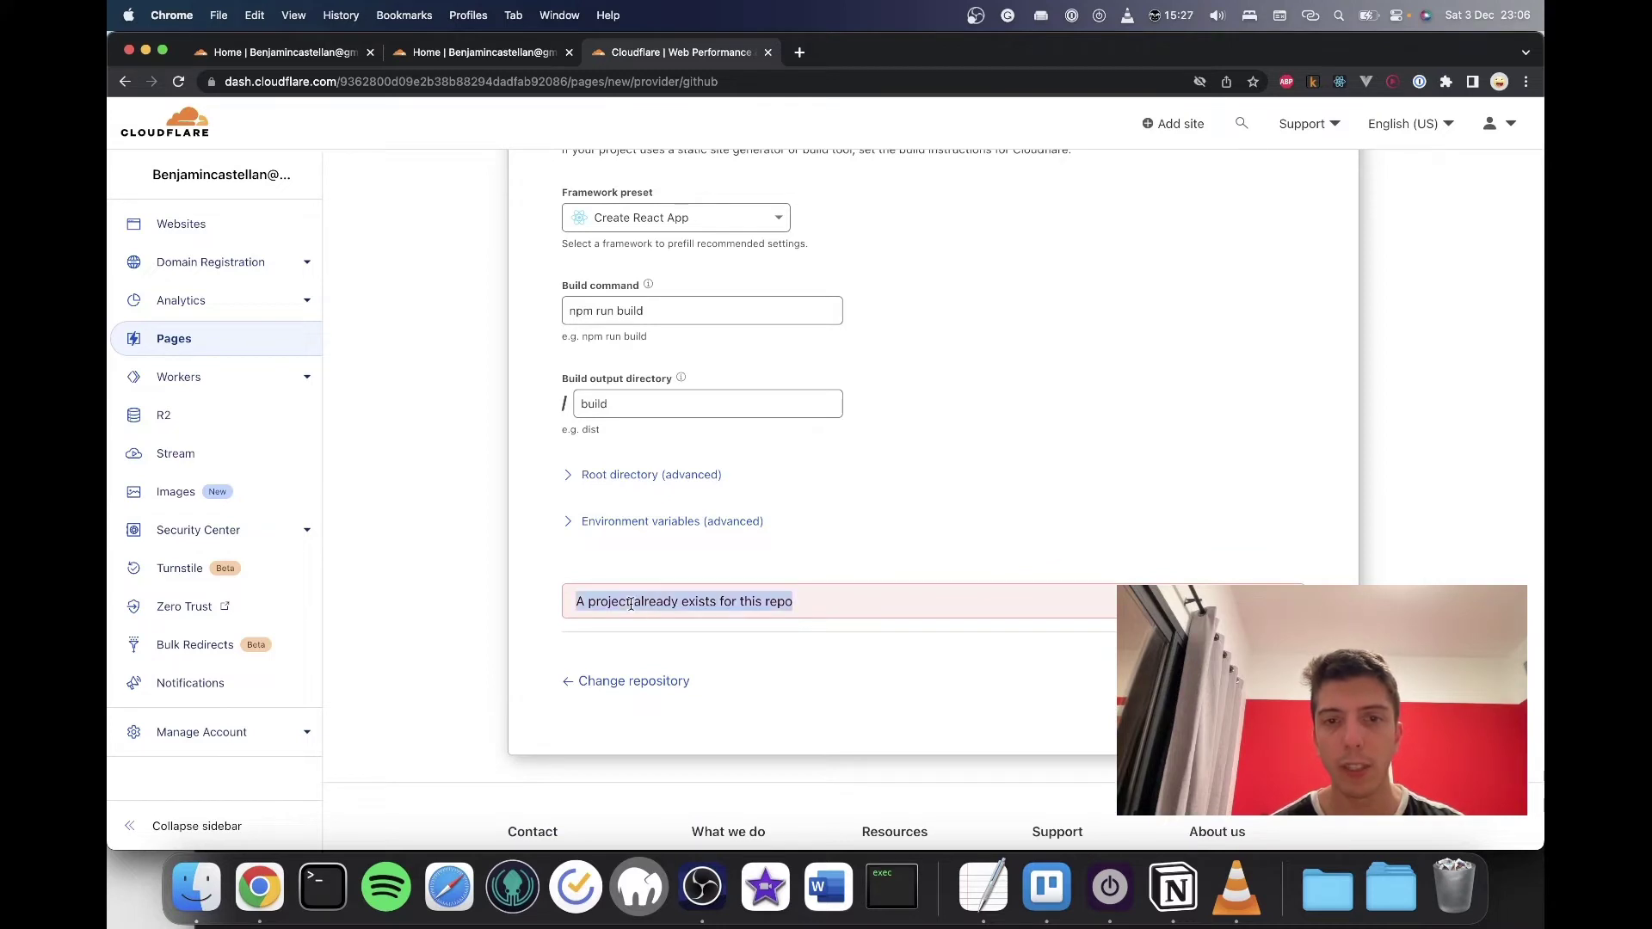
pyautogui.scroll(5, 690, 364)
pyautogui.click(799, 55)
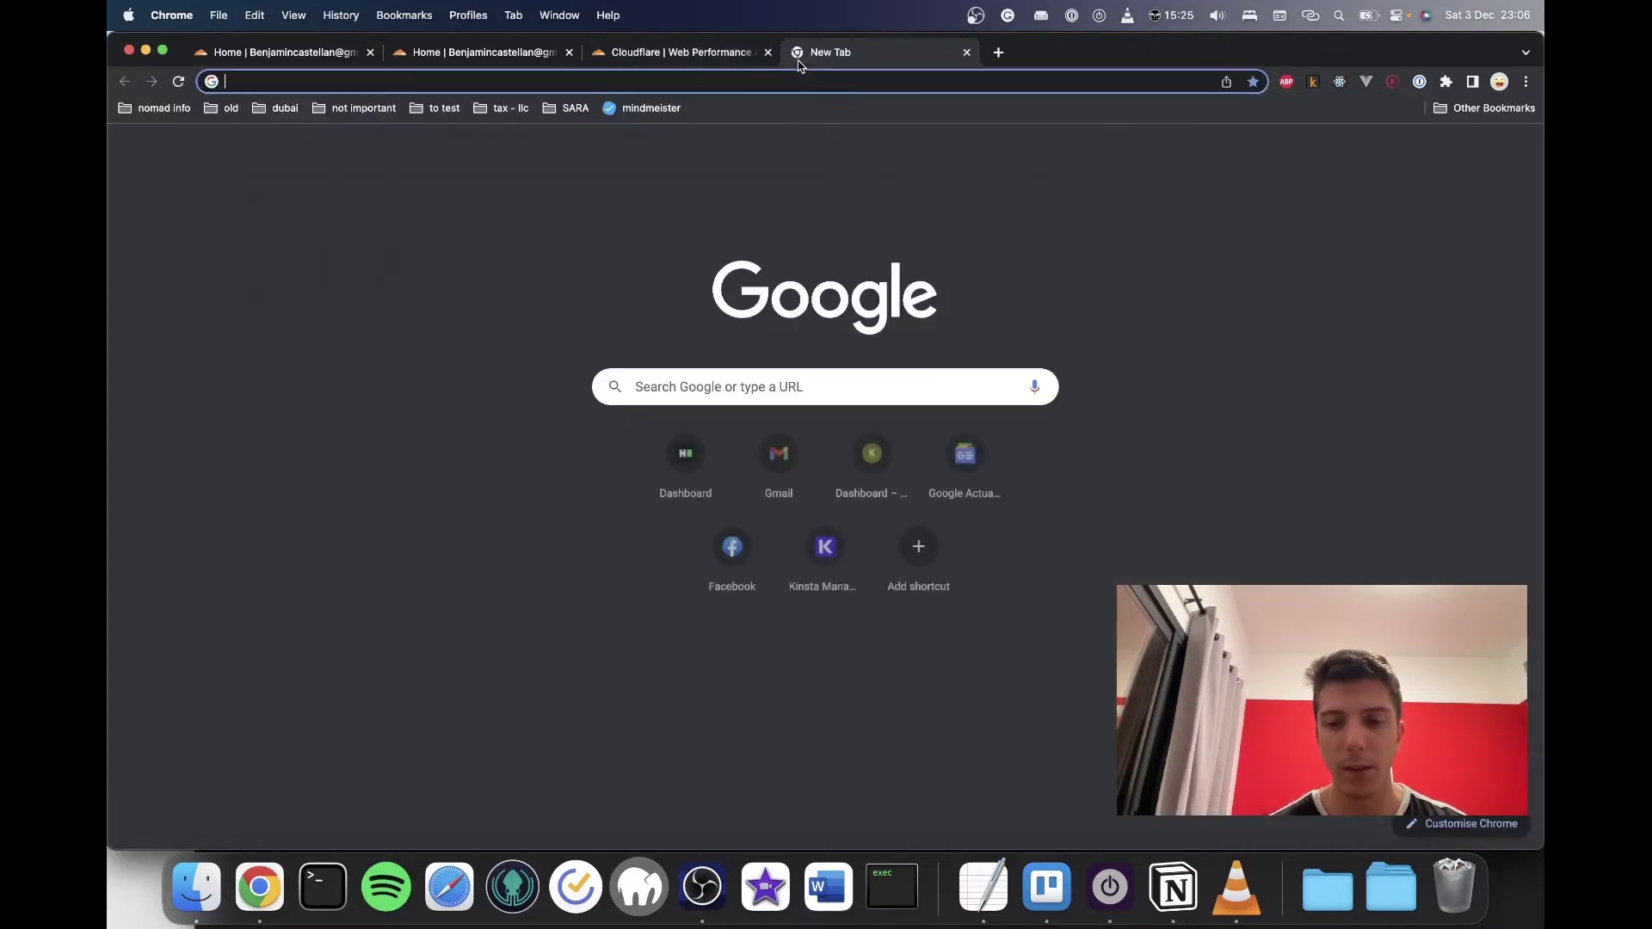
pyautogui.write('c')
pyautogui.press('BackSpace')
pyautogui.press('BackSpace')
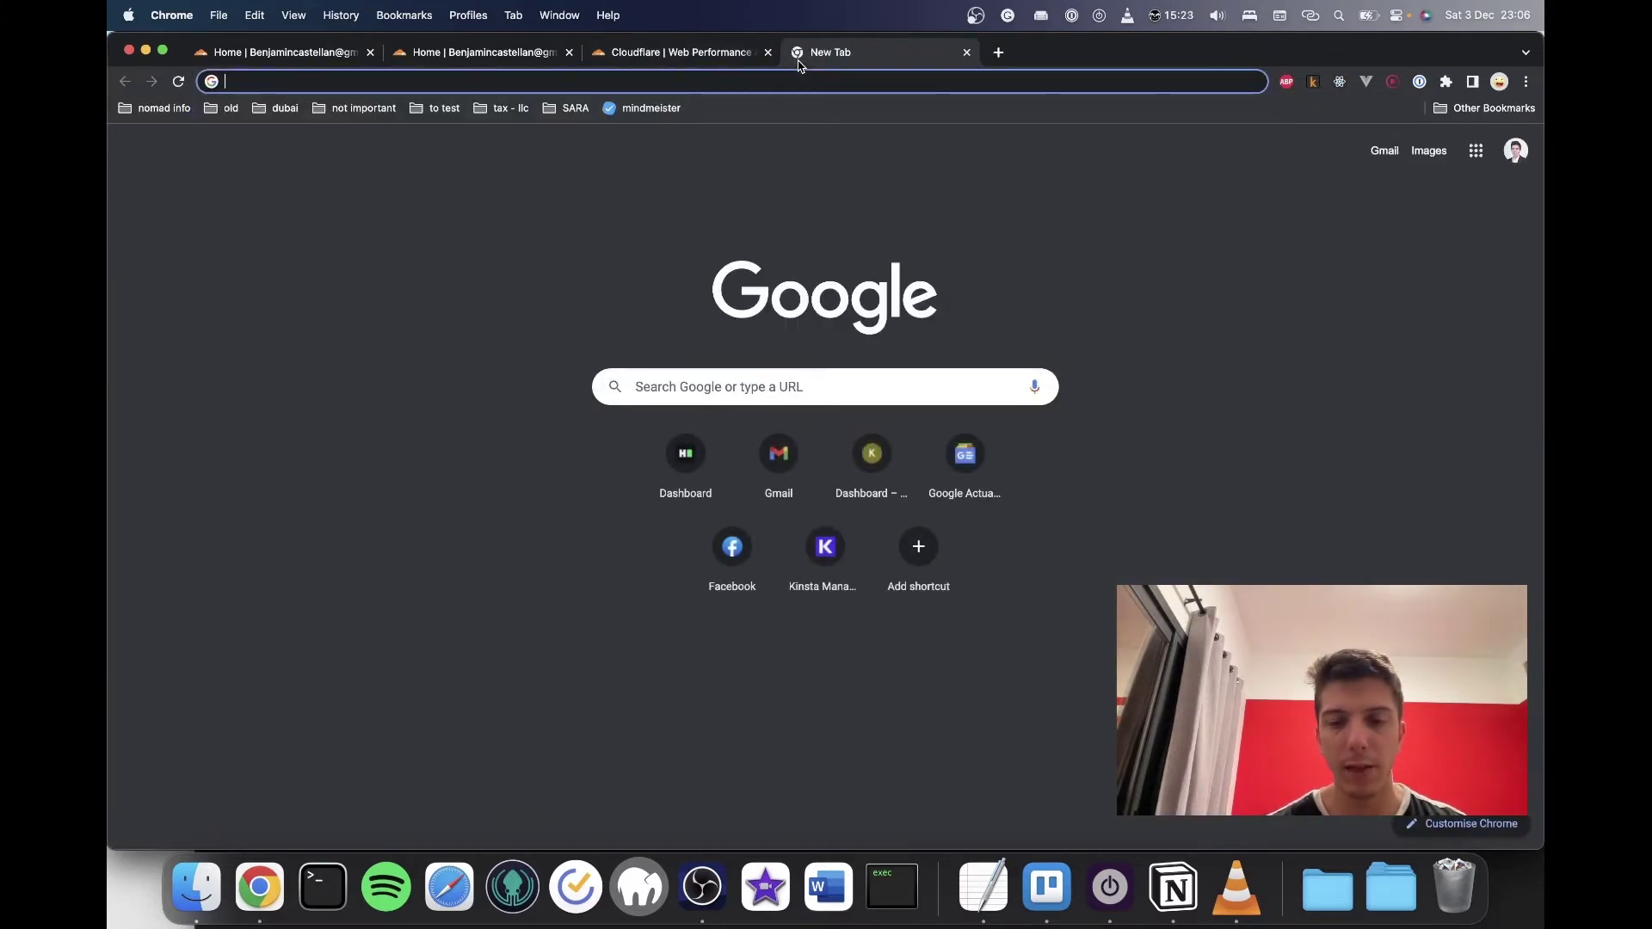
pyautogui.write('git')
pyautogui.press('Return')
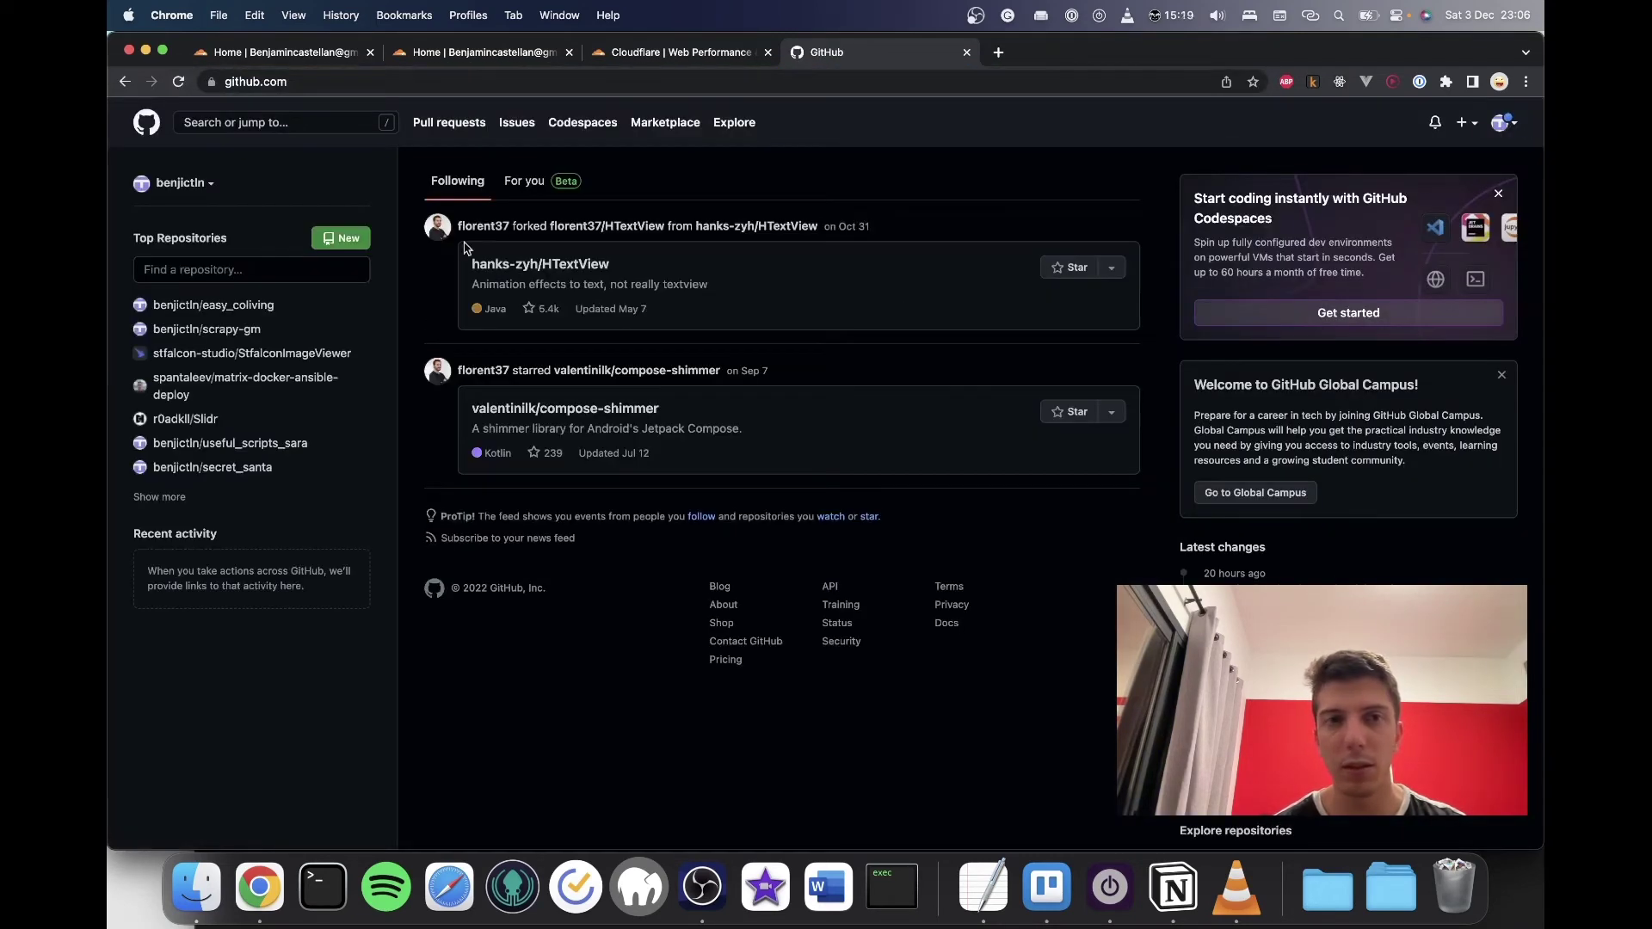
pyautogui.click(1512, 129)
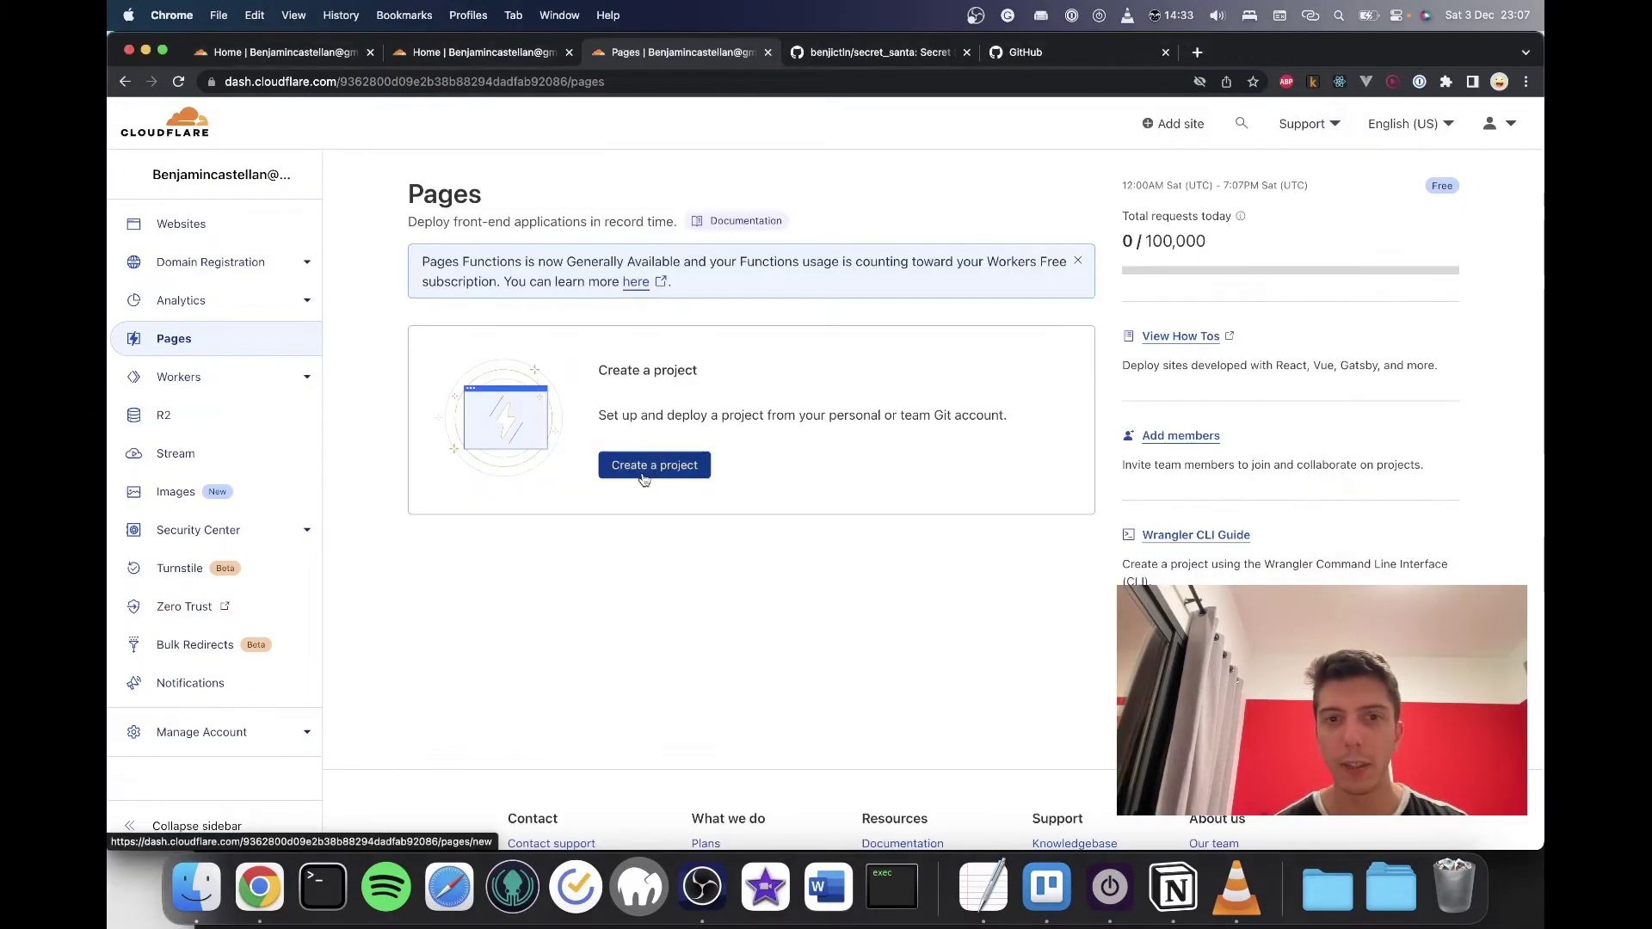
# Step: Start a new Pages project connected to Git and open the Cloudflare Pages installation settings for the personal GitHub account
pyautogui.click(644, 479)
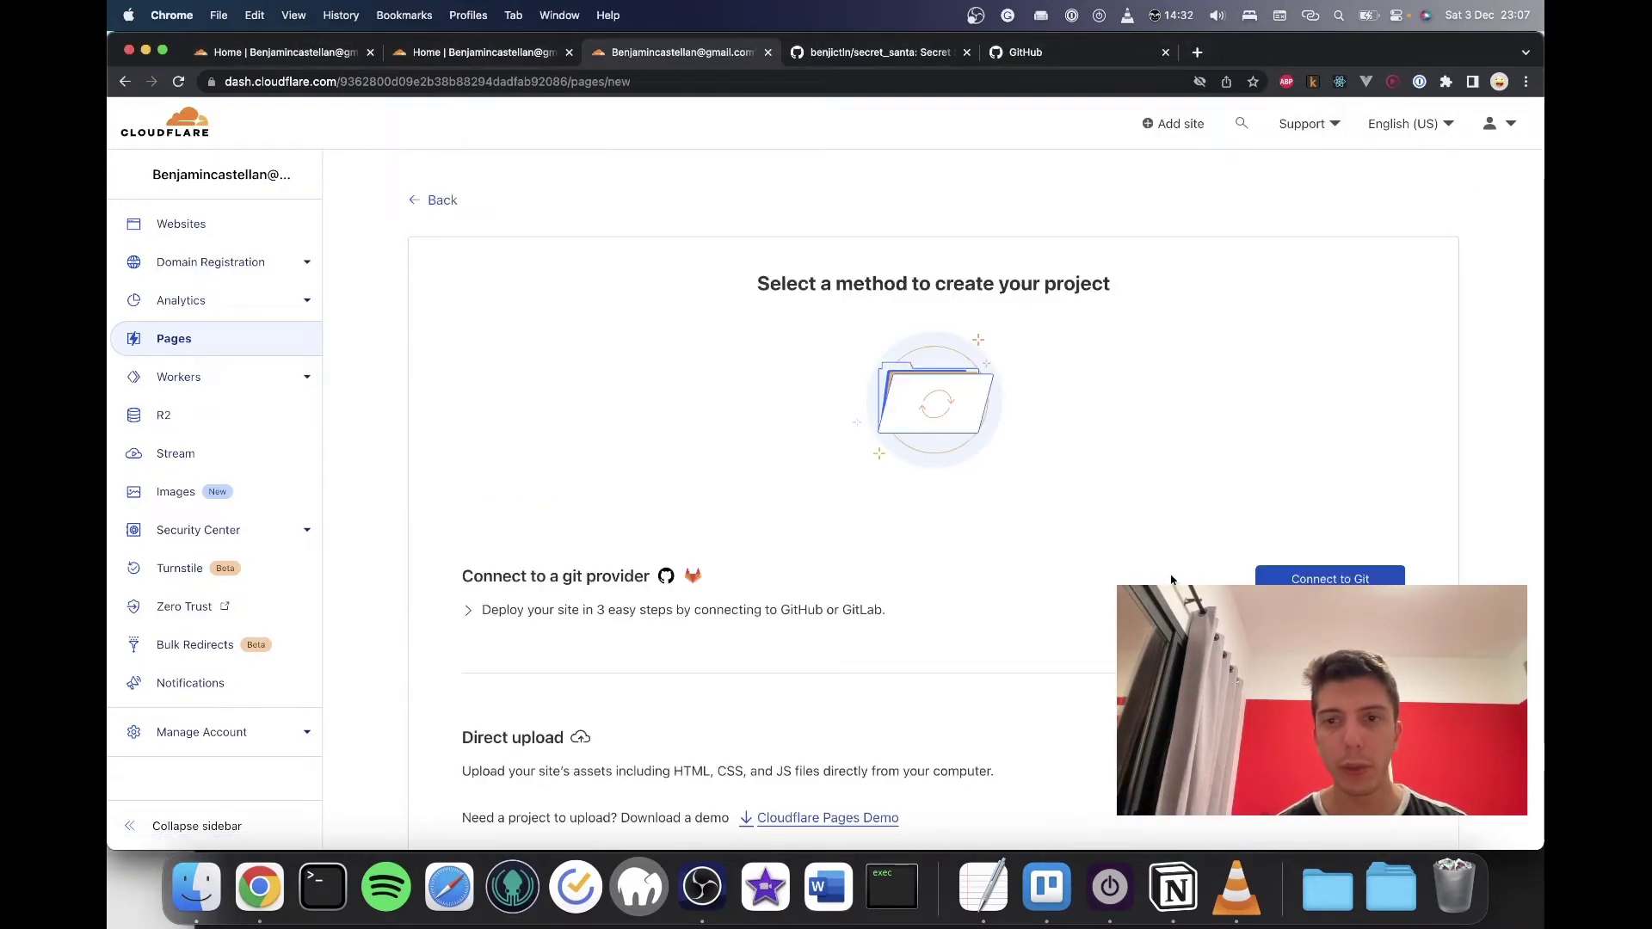
pyautogui.click(1330, 575)
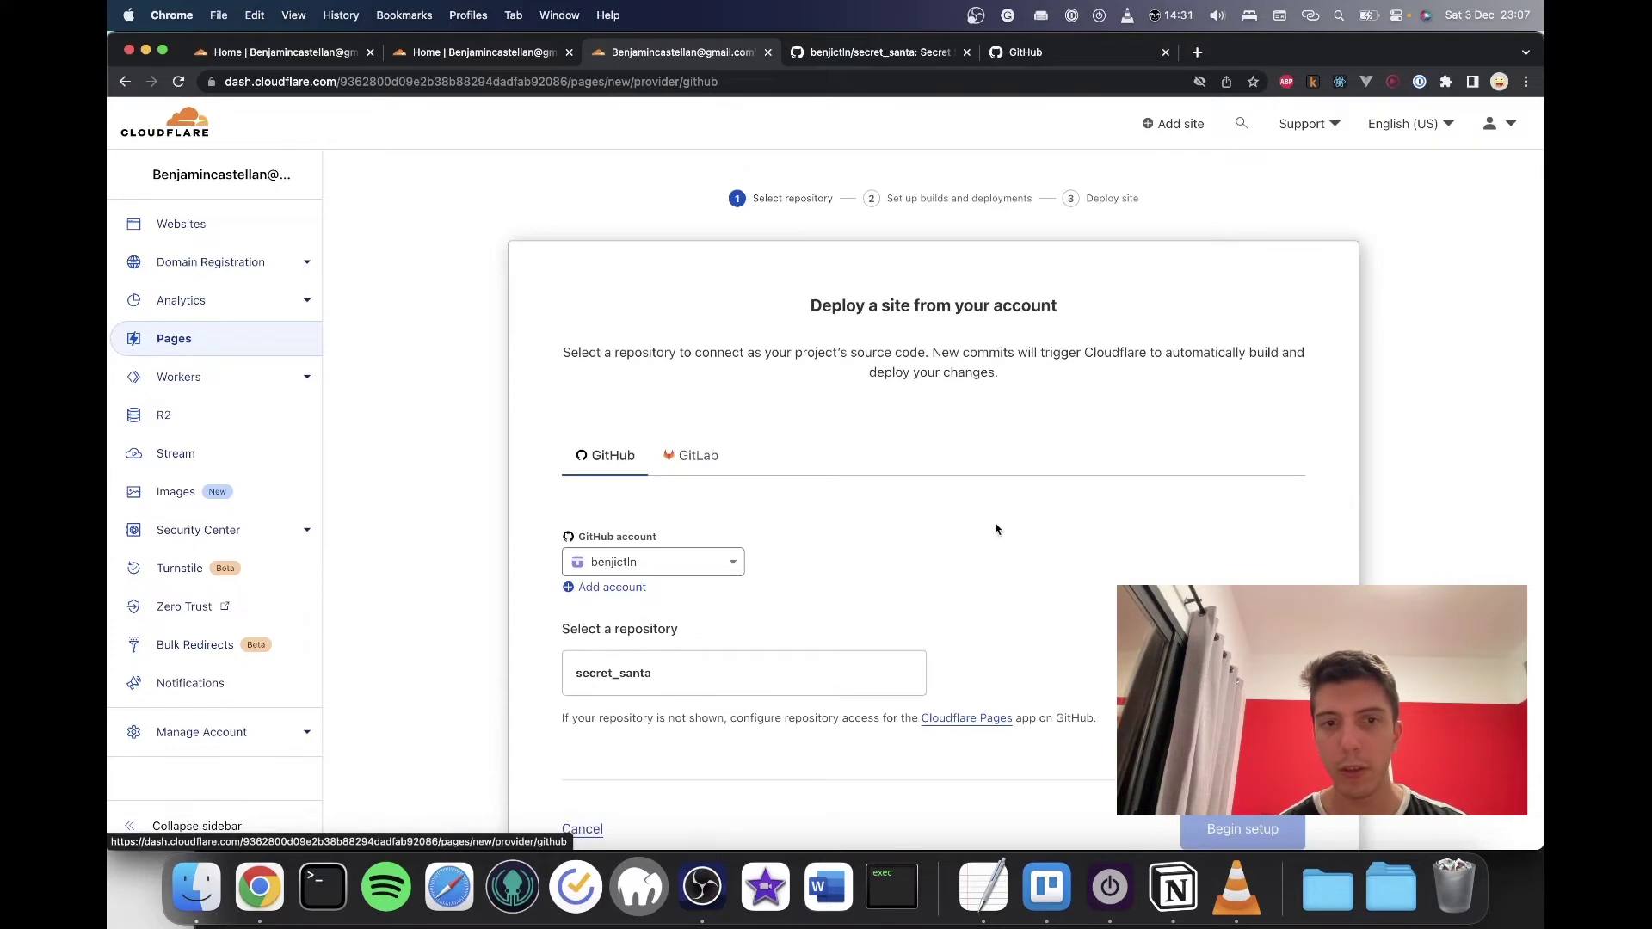
pyautogui.click(701, 567)
pyautogui.click(653, 601)
pyautogui.click(622, 588)
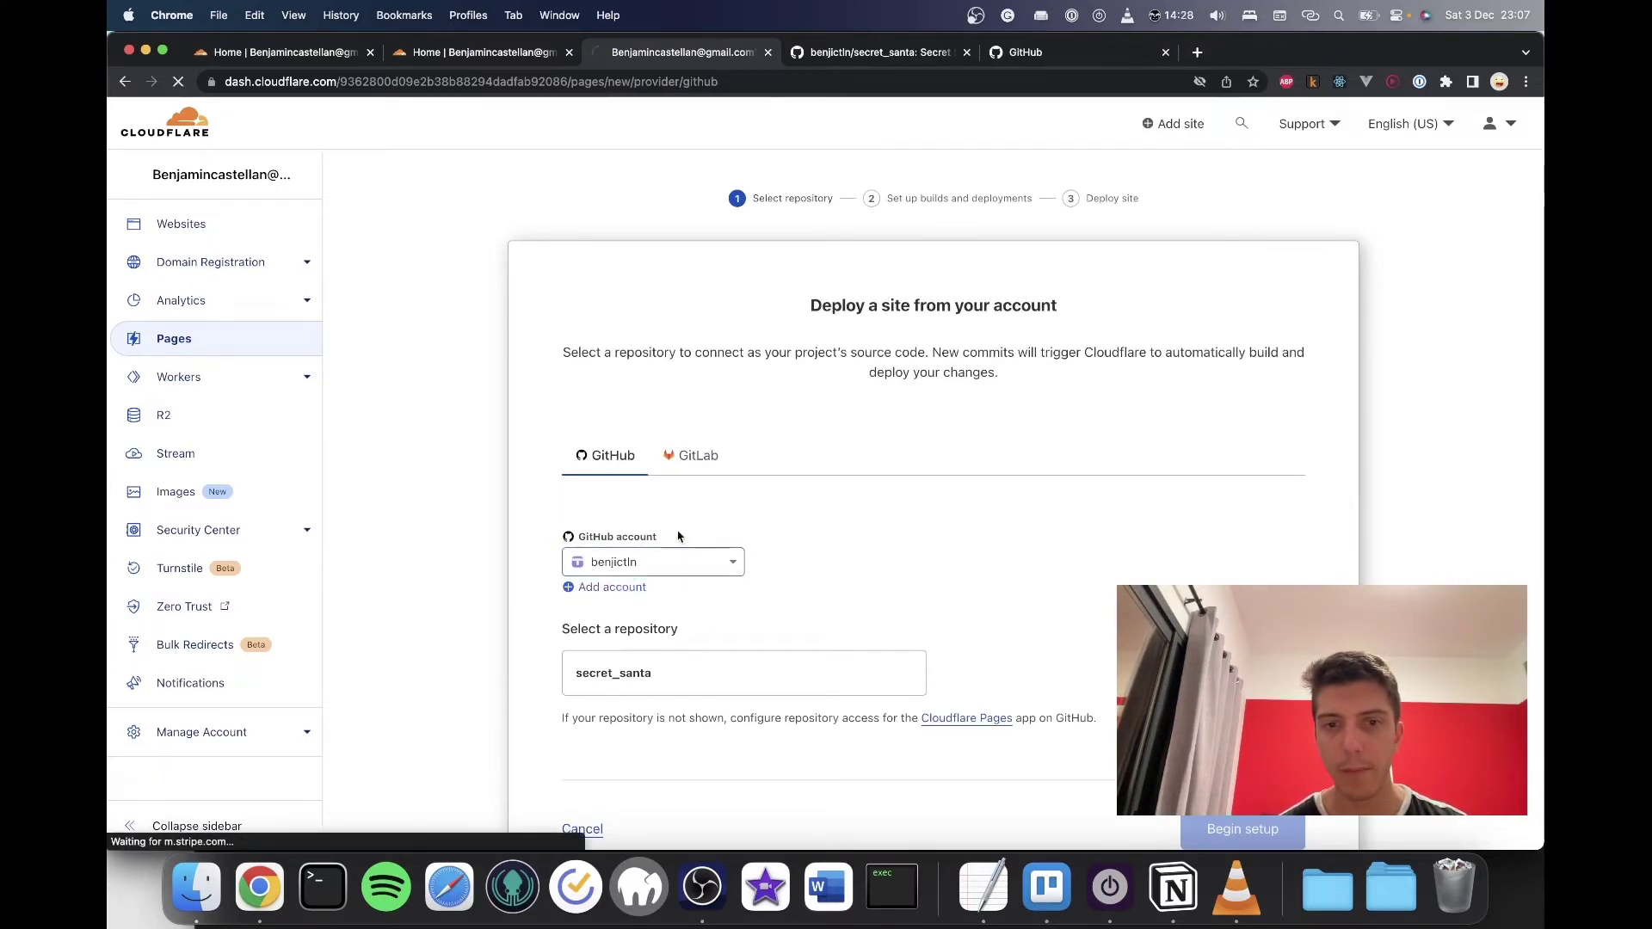
pyautogui.click(796, 389)
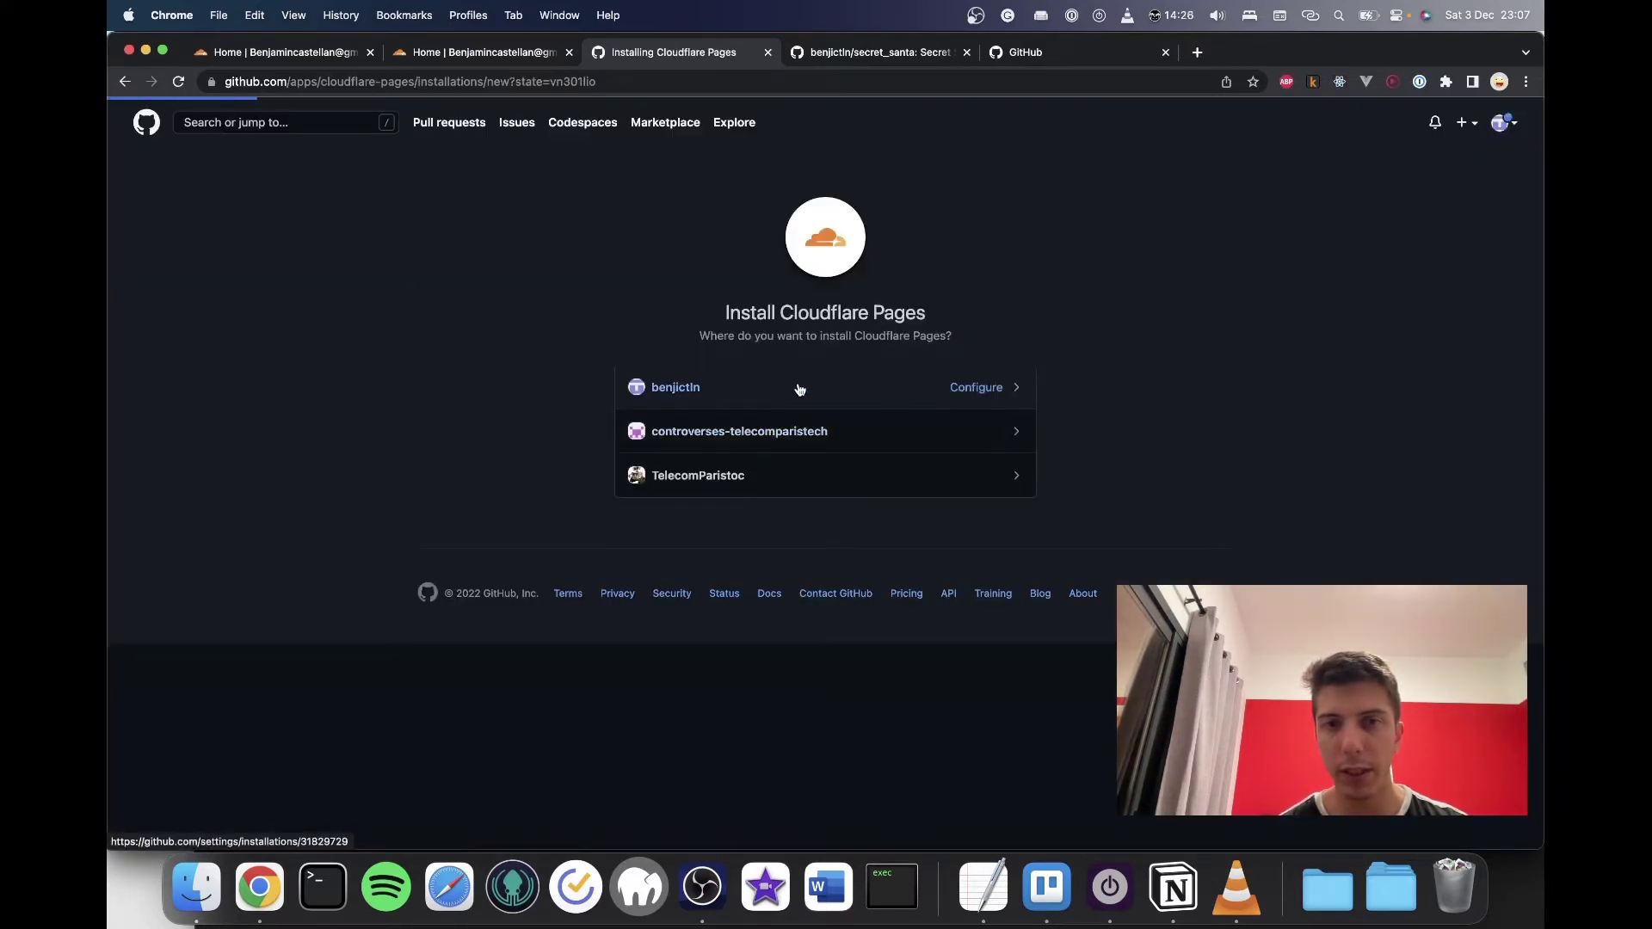
# Step: Add the easy_coliving repository to the Cloudflare Pages repository access and save the settings
pyautogui.scroll(-2, 726, 622)
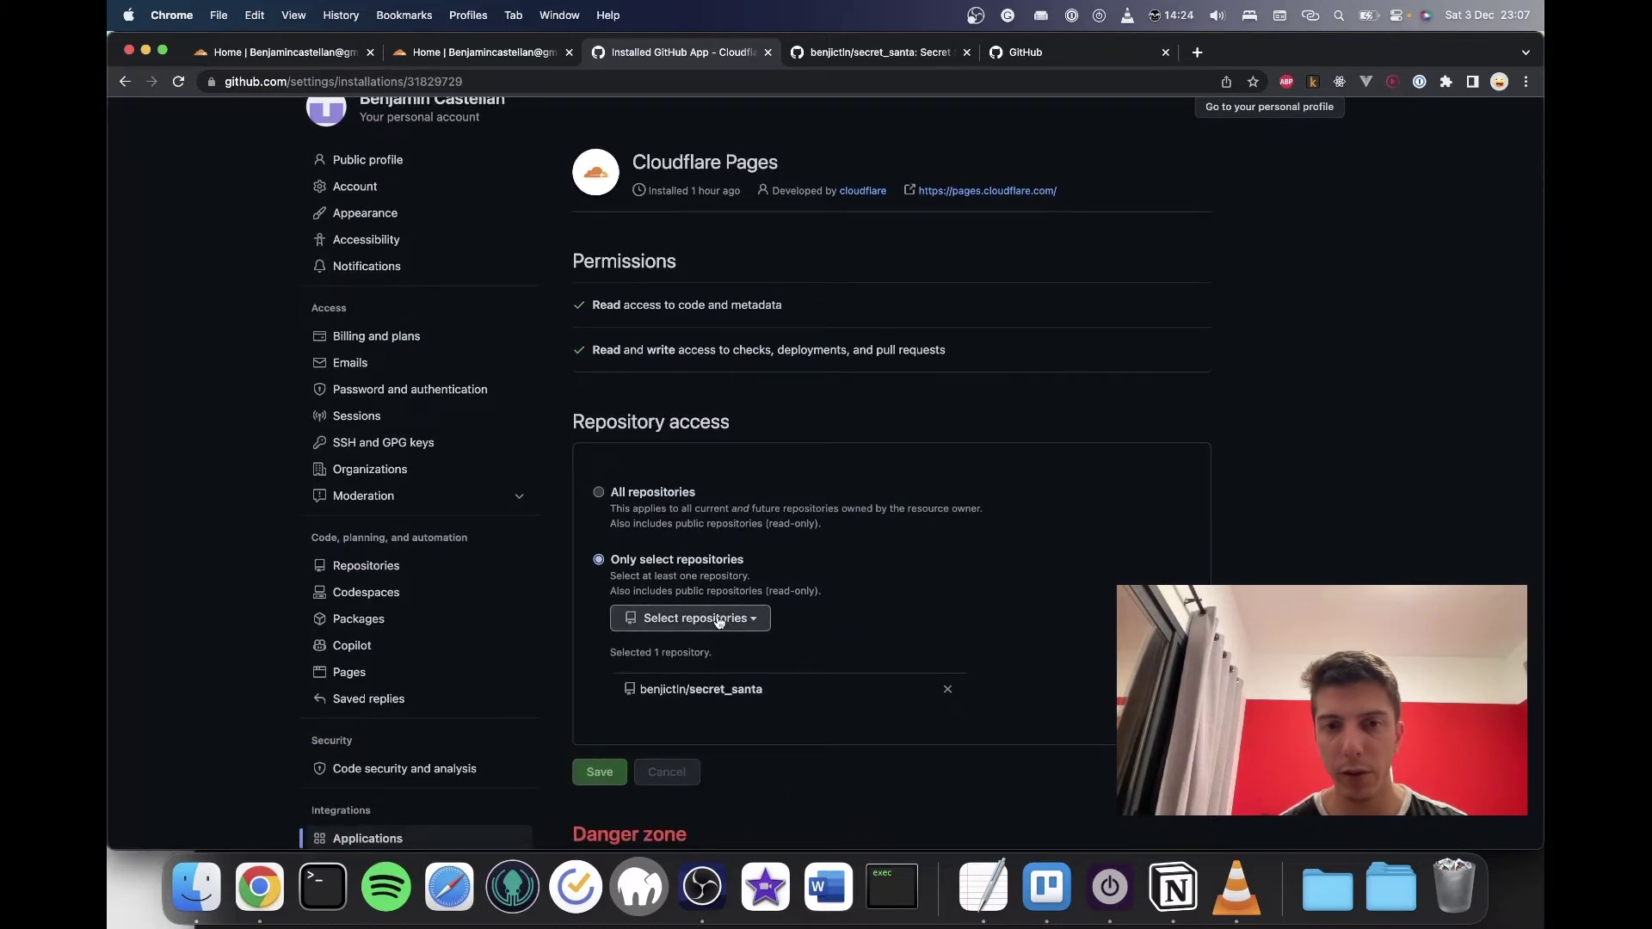
pyautogui.click(721, 619)
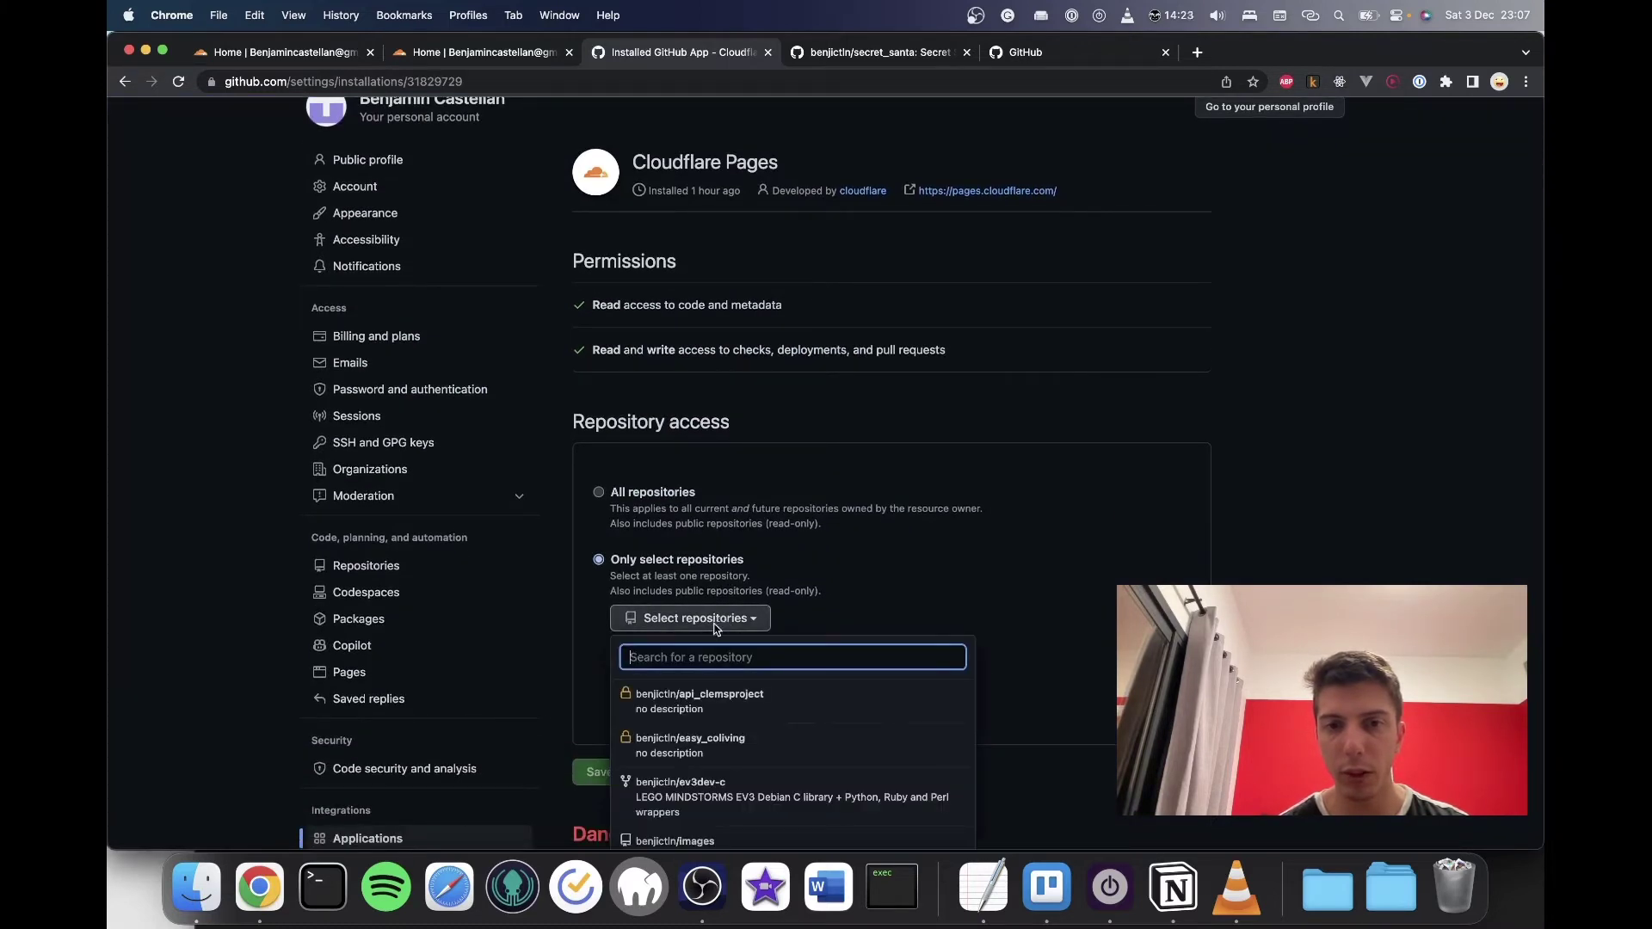
pyautogui.click(725, 742)
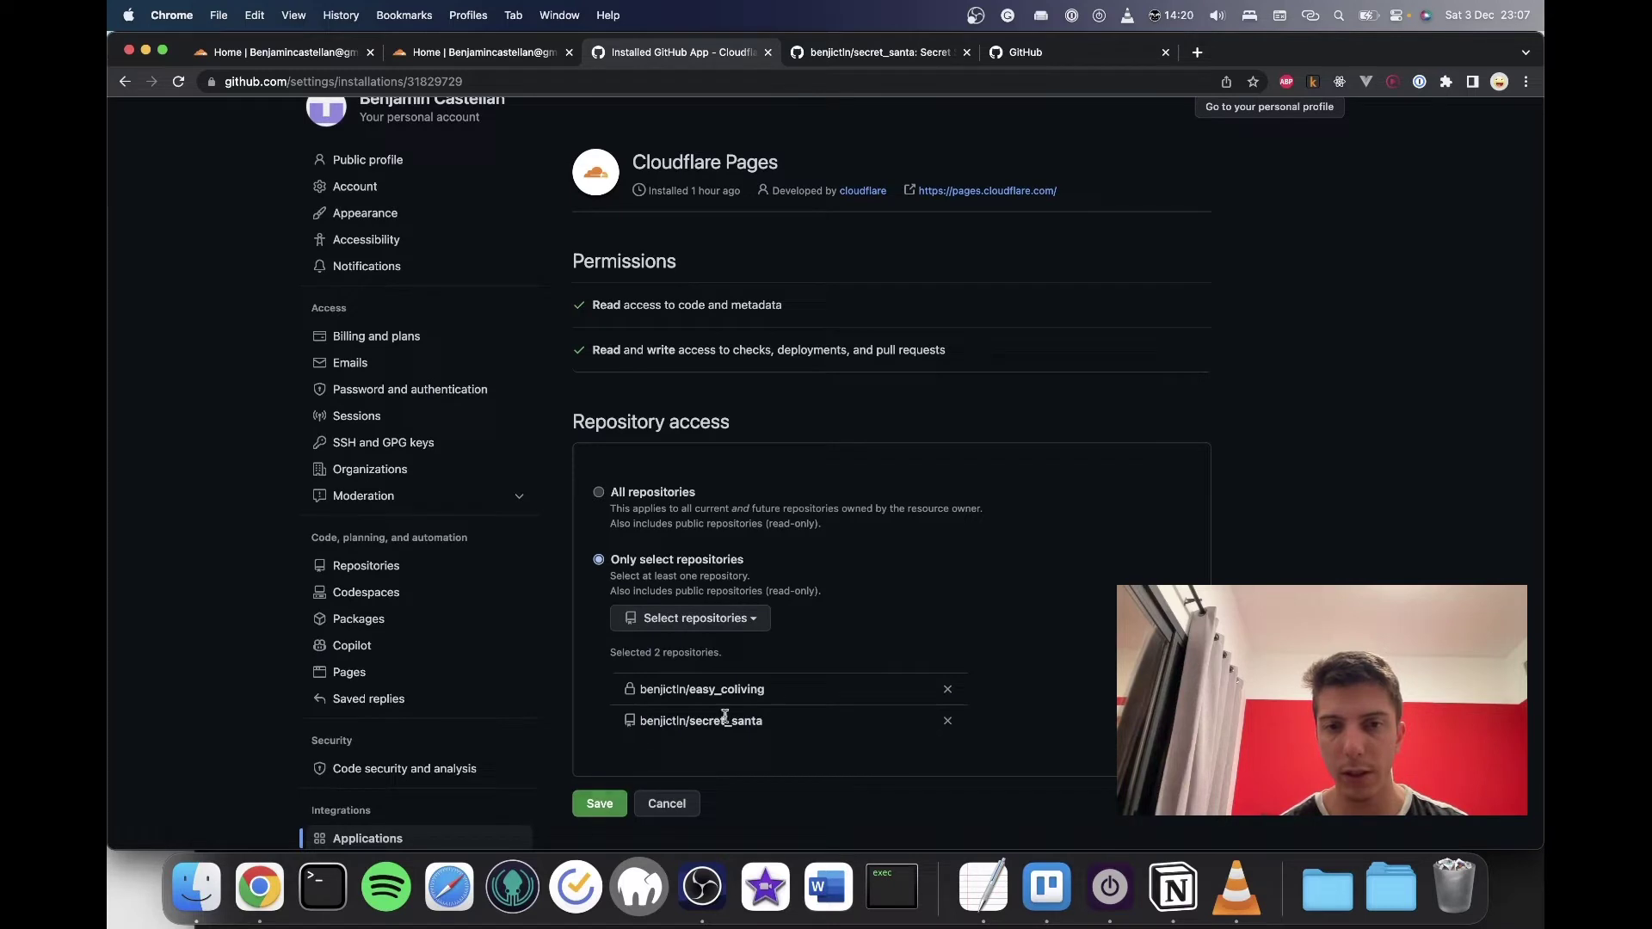
pyautogui.click(600, 803)
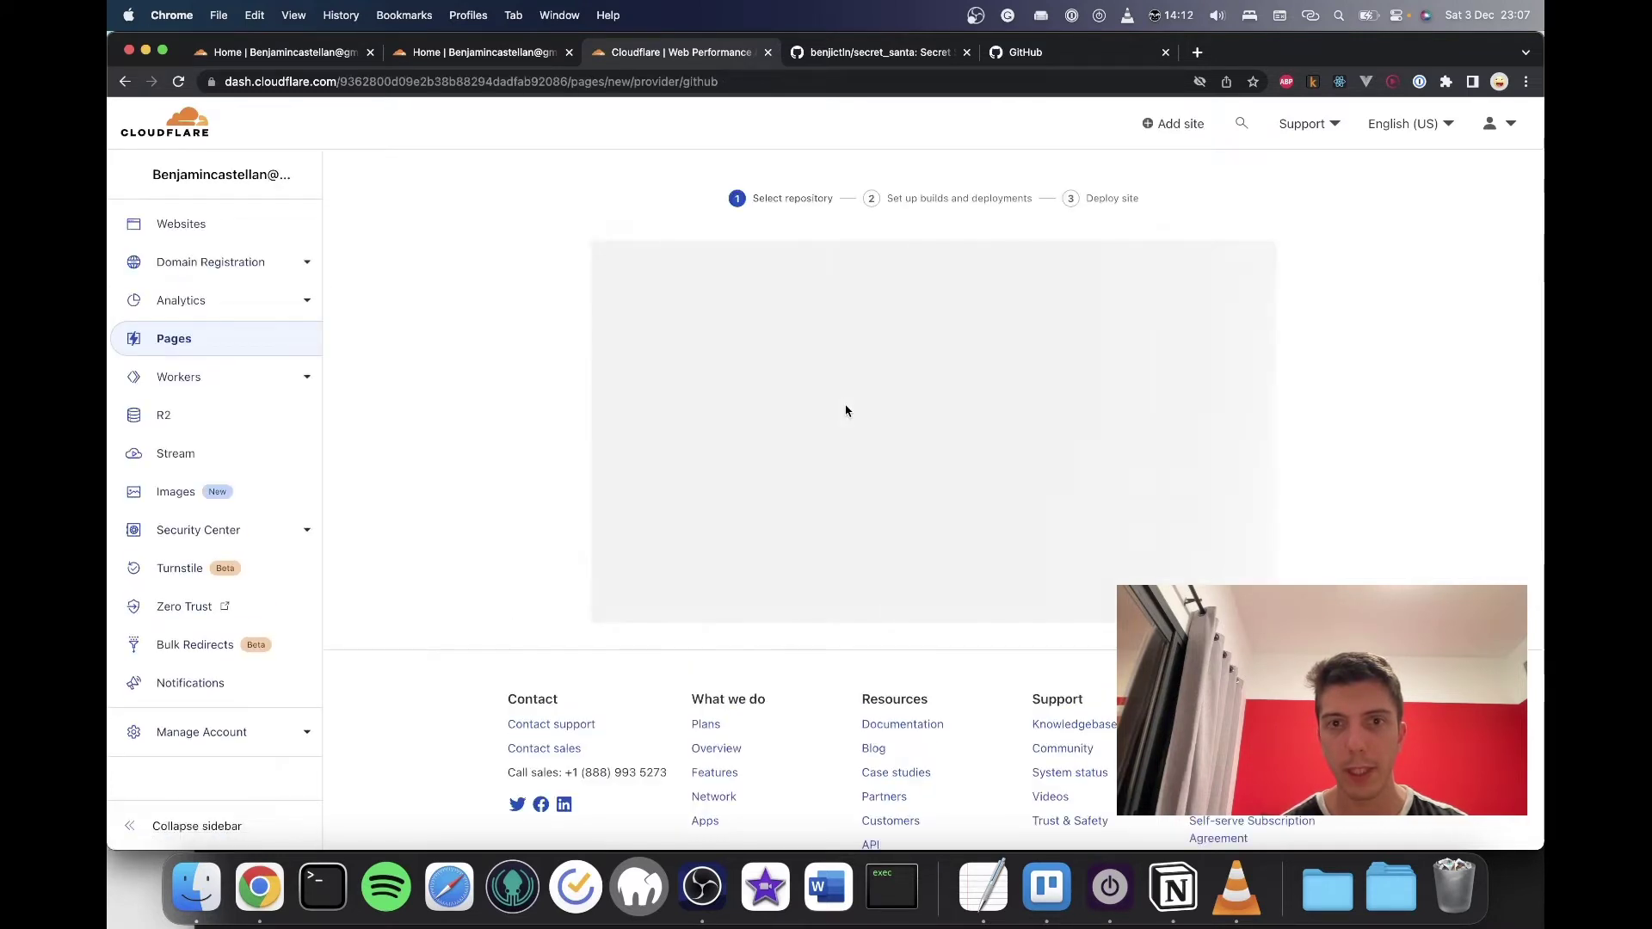
# Step: Select the easy_coliving repository as the project's source and begin its setup
pyautogui.scroll(-2, 669, 637)
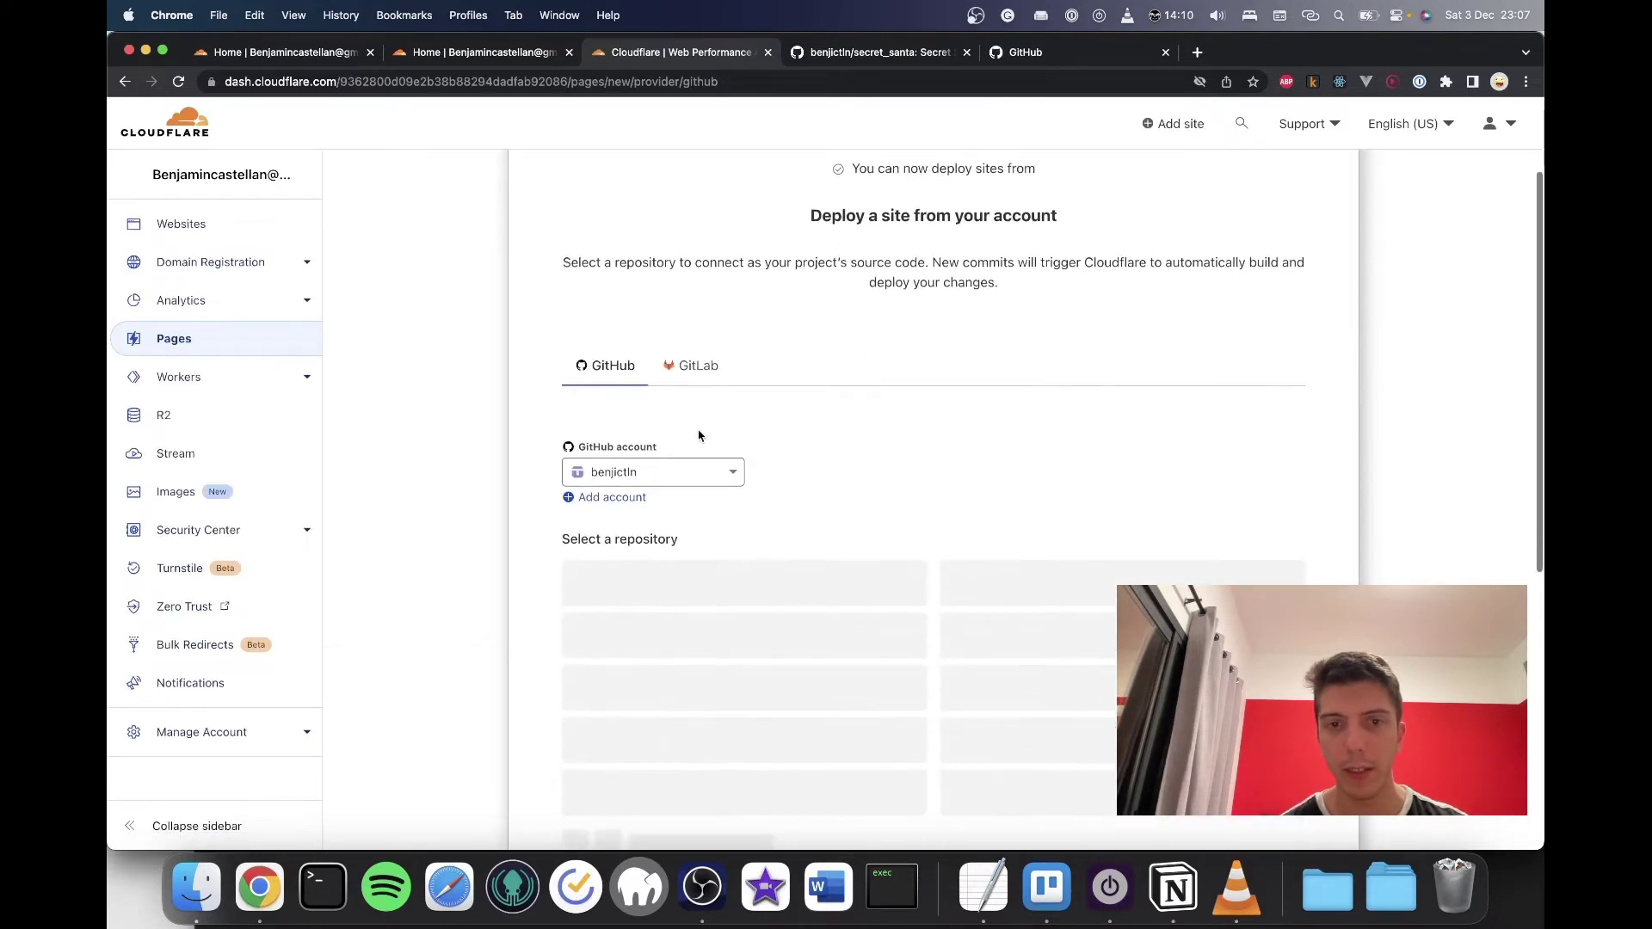
pyautogui.click(1070, 535)
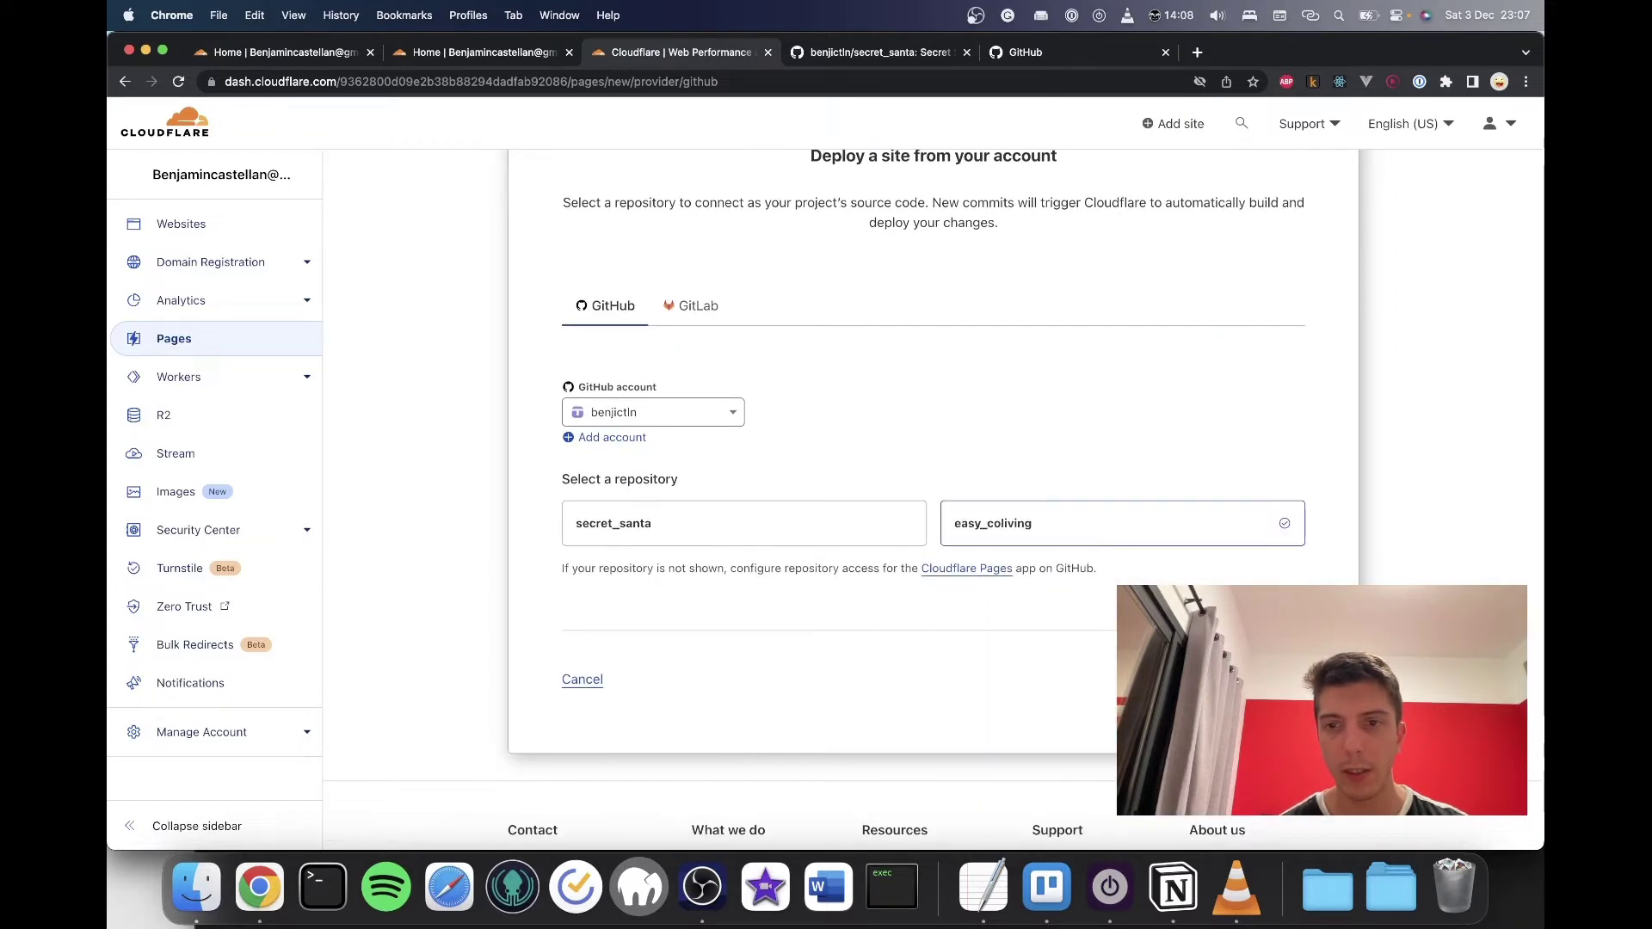
pyautogui.scroll(-2, 614, 557)
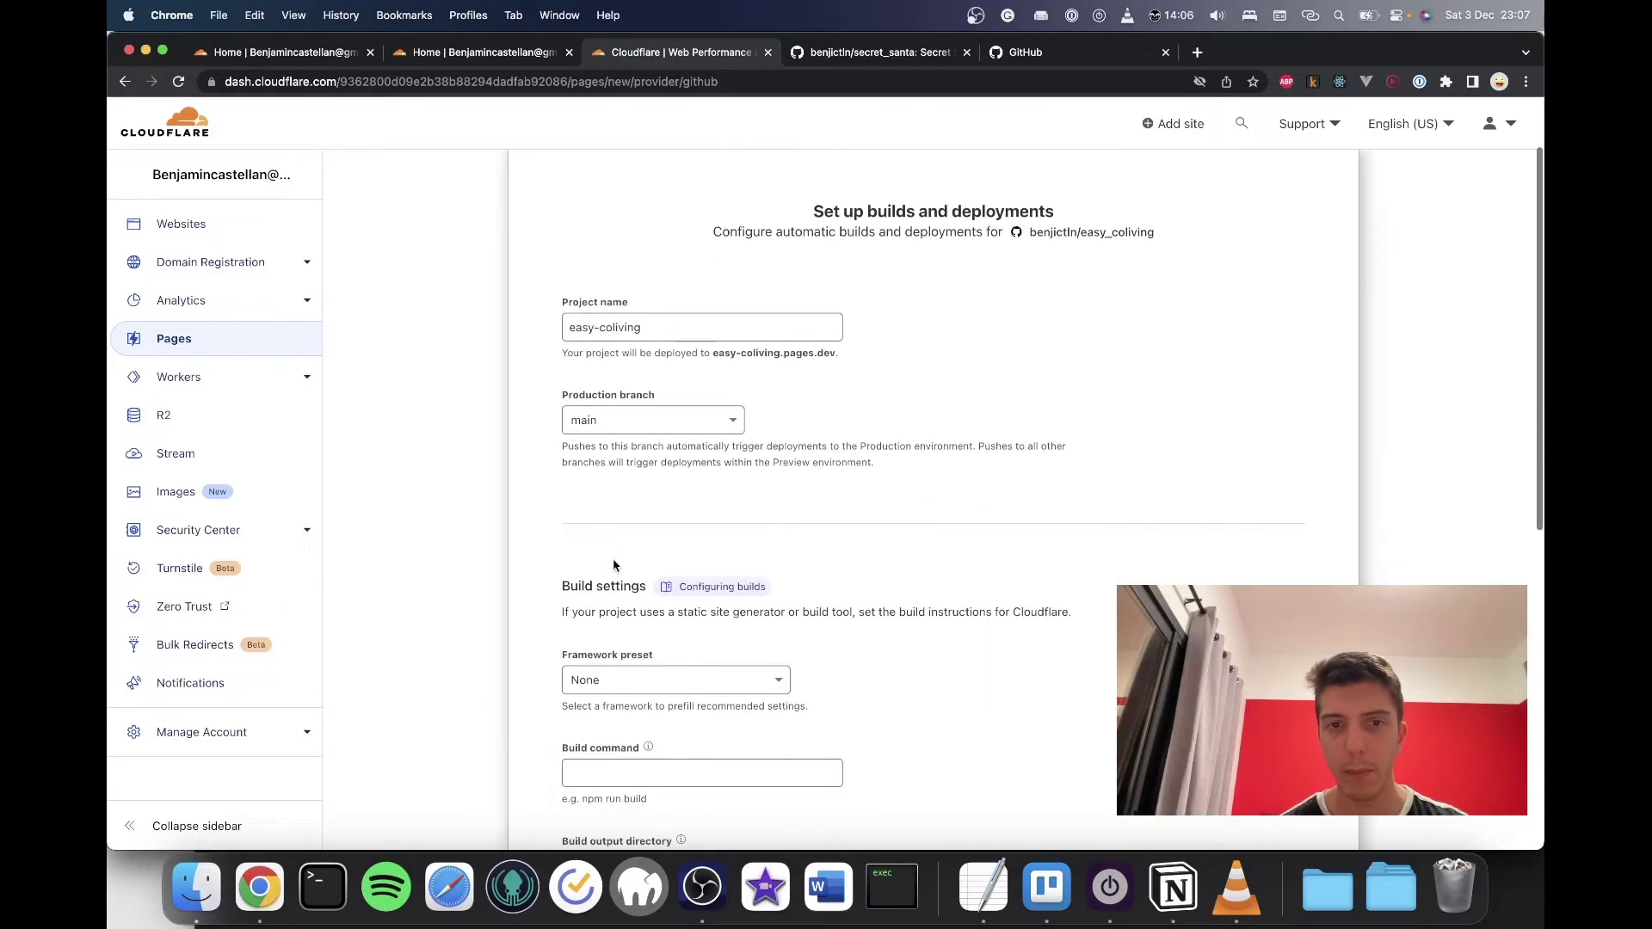
# Step: Set the framework preset to Create React App and start the build and deployment of easy-coliving
pyautogui.click(646, 686)
pyautogui.click(651, 656)
pyautogui.scroll(-3, 655, 662)
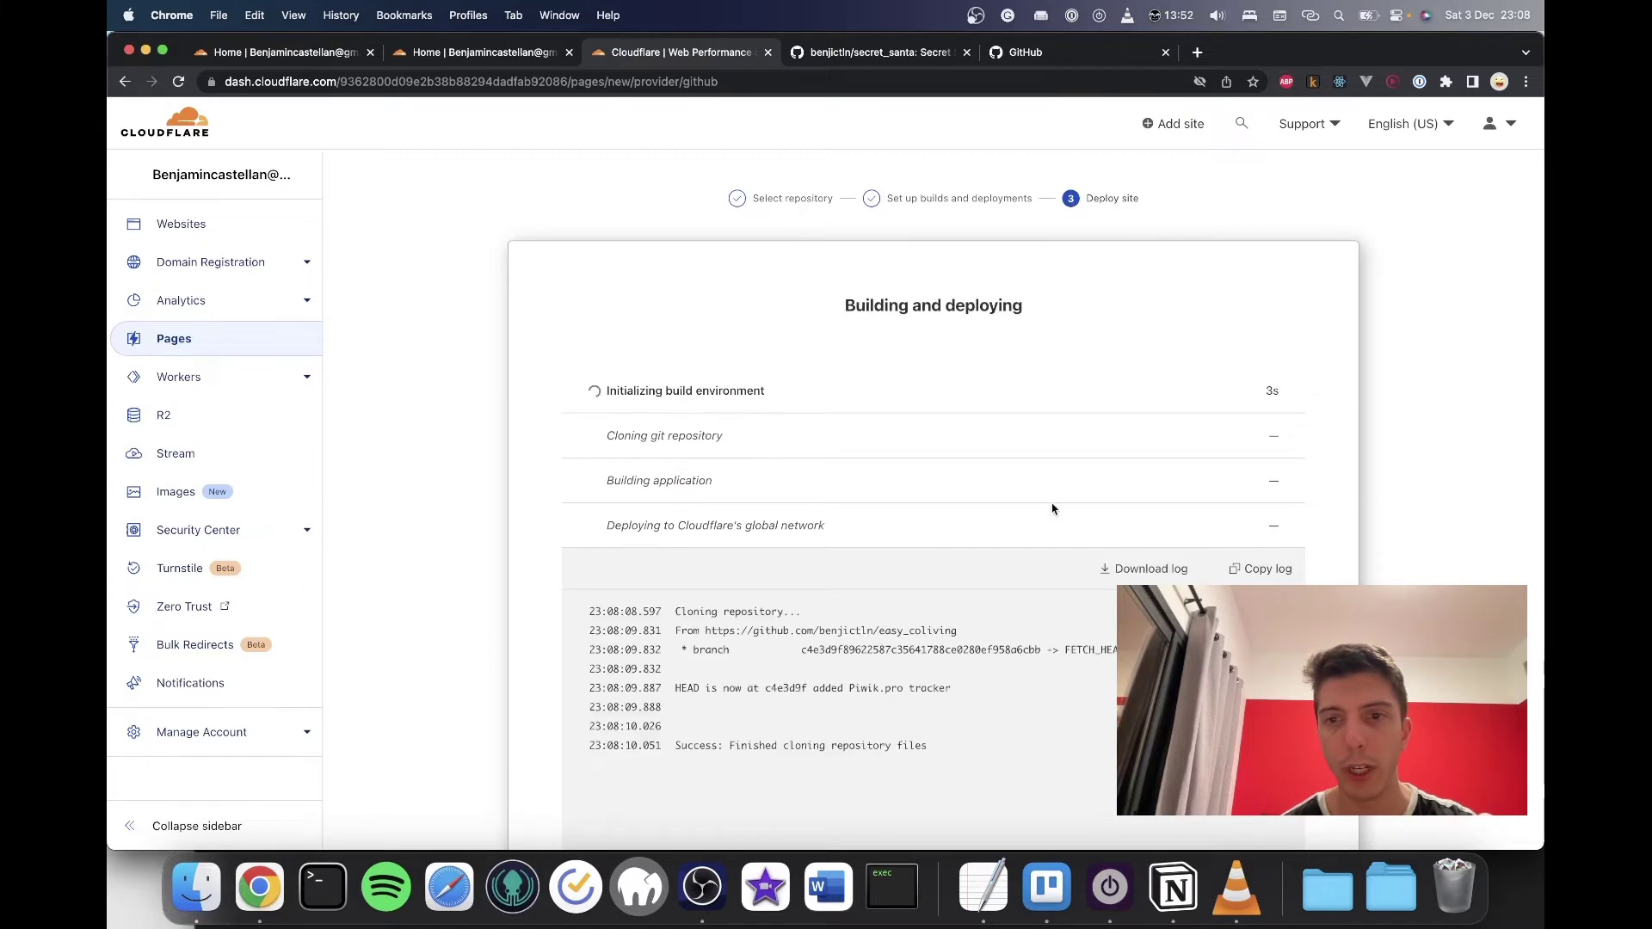
# Step: Examine the build progress, the deployment log, and the build and deployment settings summary
pyautogui.scroll(-1, 891, 582)
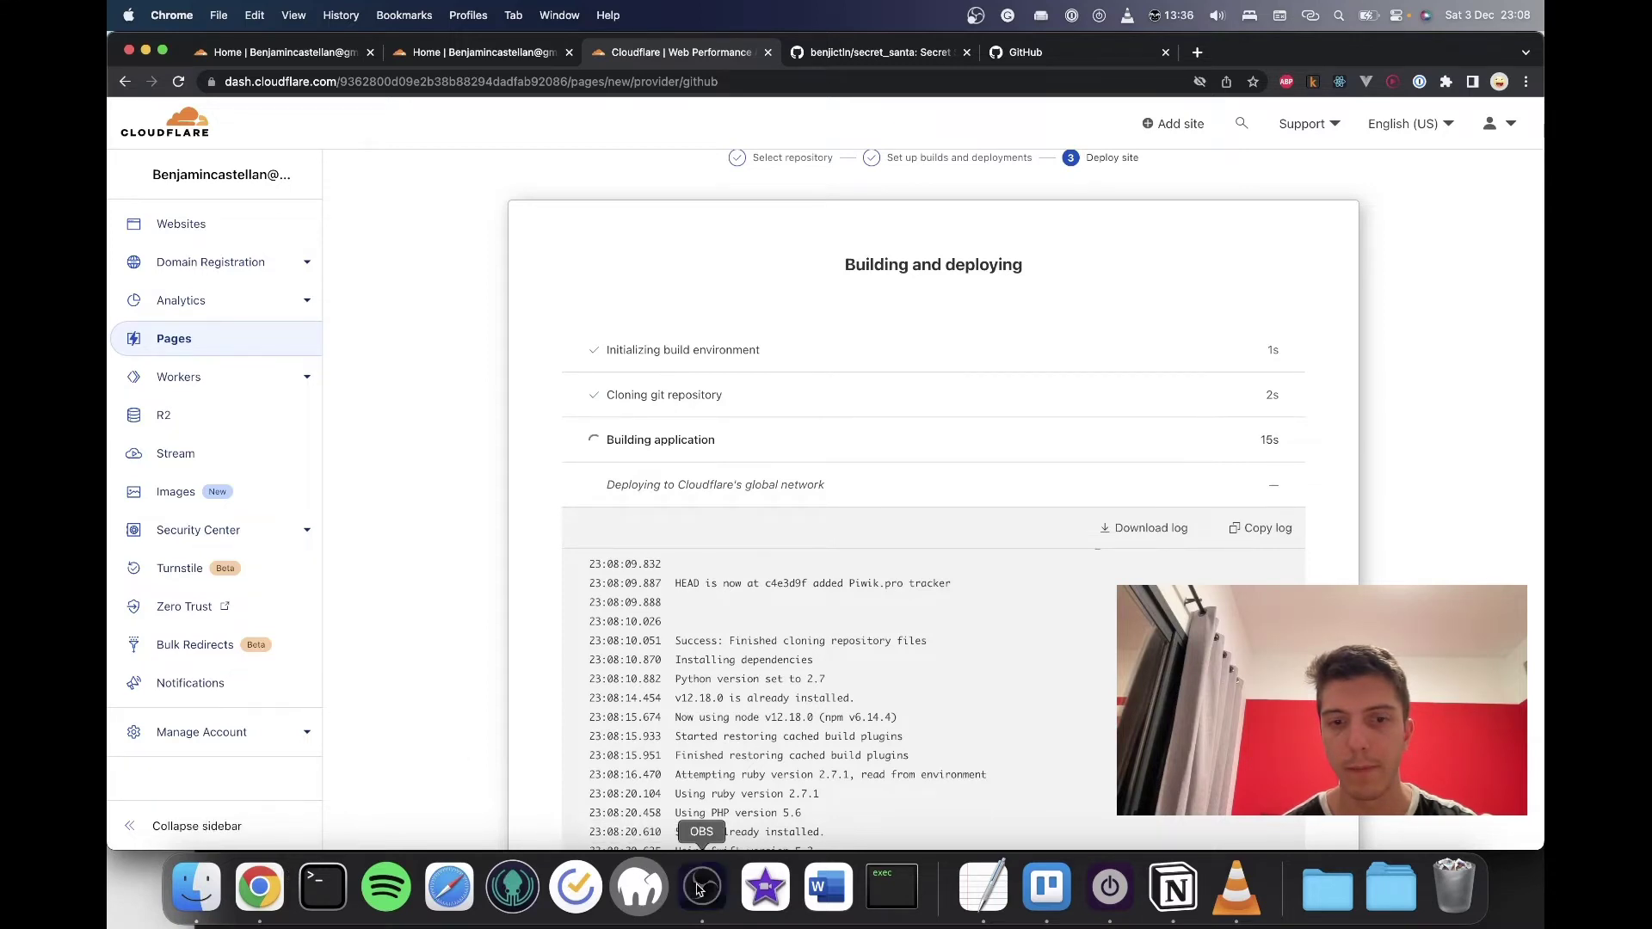
pyautogui.click(722, 854)
pyautogui.click(1098, 560)
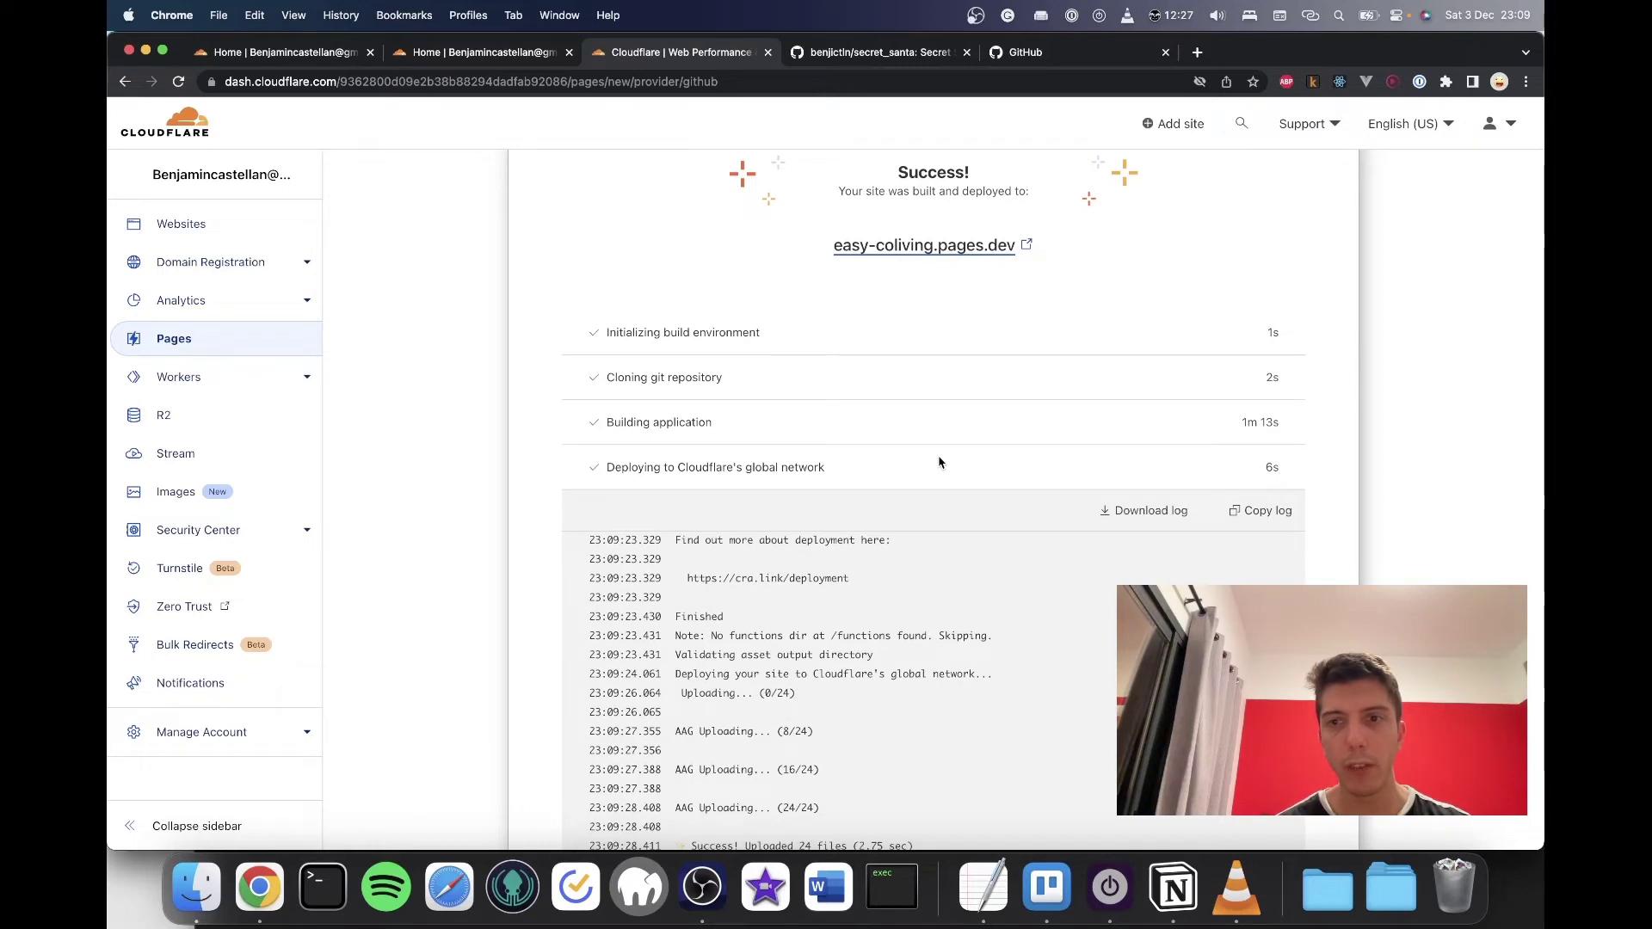
pyautogui.scroll(-1, 1254, 418)
pyautogui.scroll(-5, 1024, 482)
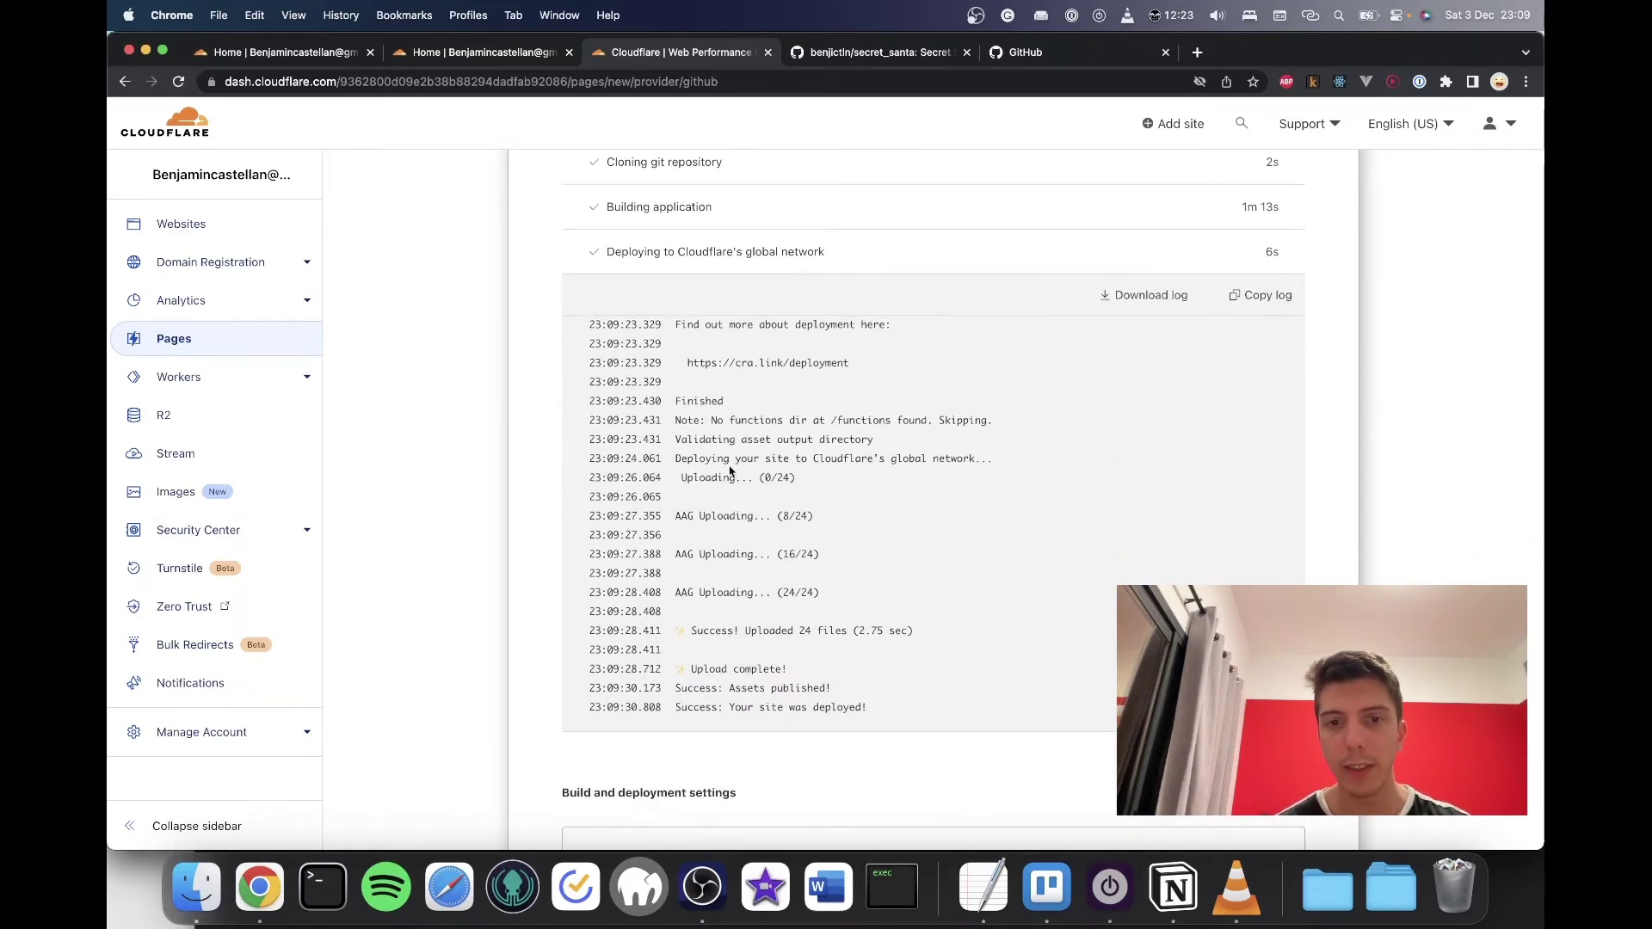
pyautogui.scroll(-8, 775, 628)
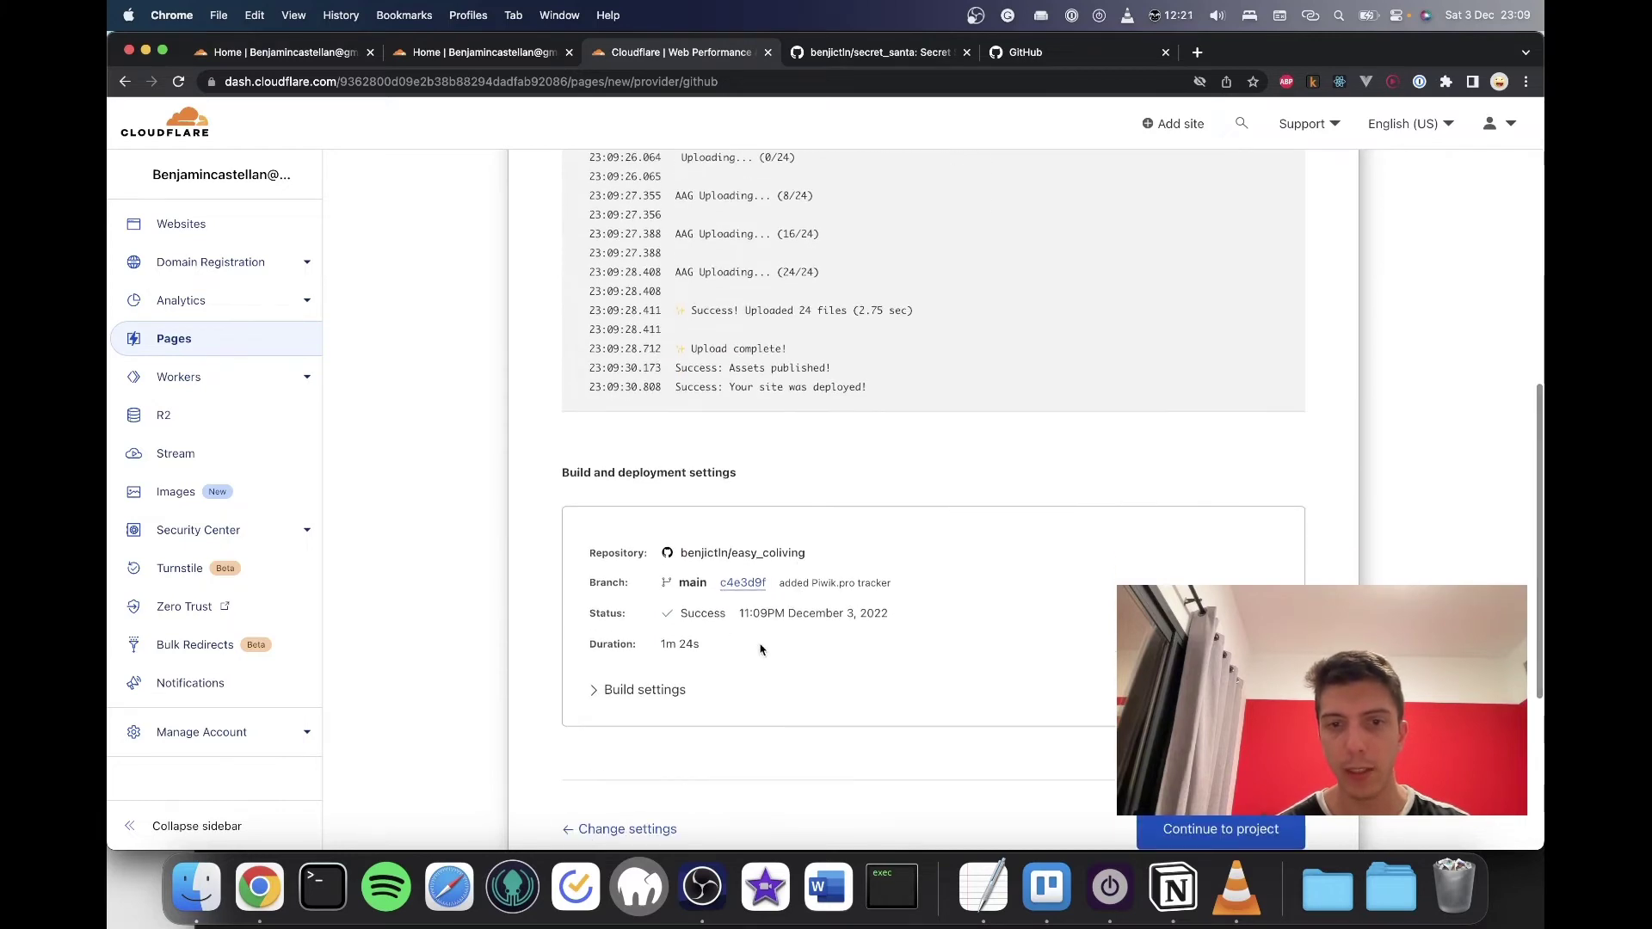
# Step: Continue to the easy-coliving project and visit its deployed production site
pyautogui.click(1222, 829)
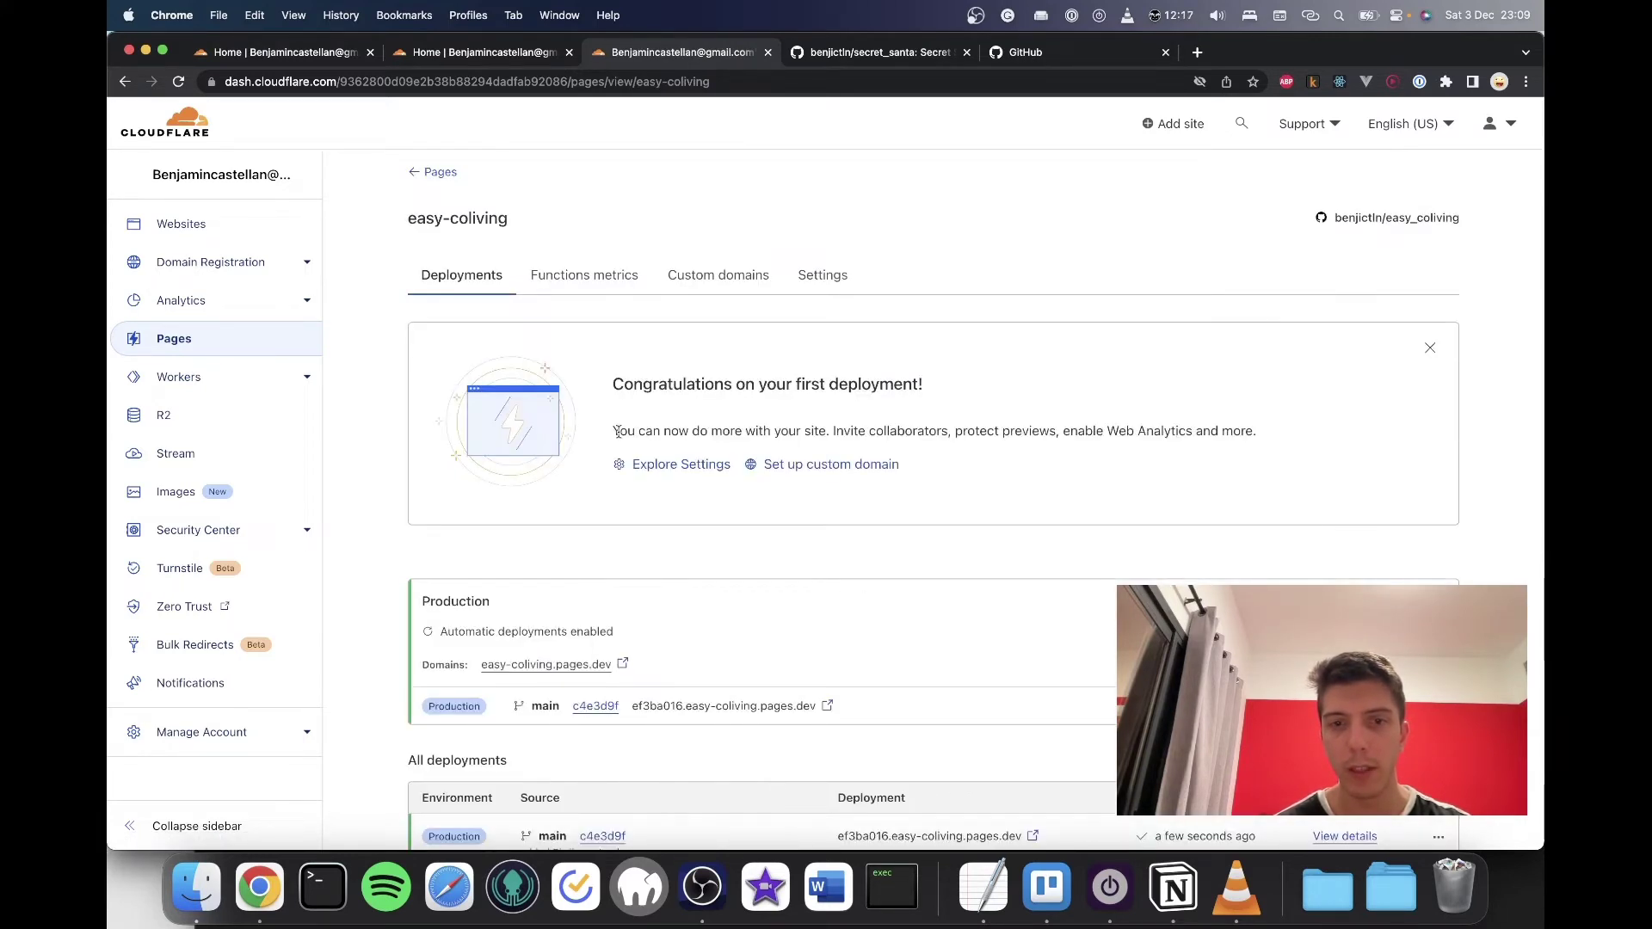
pyautogui.scroll(-5, 656, 564)
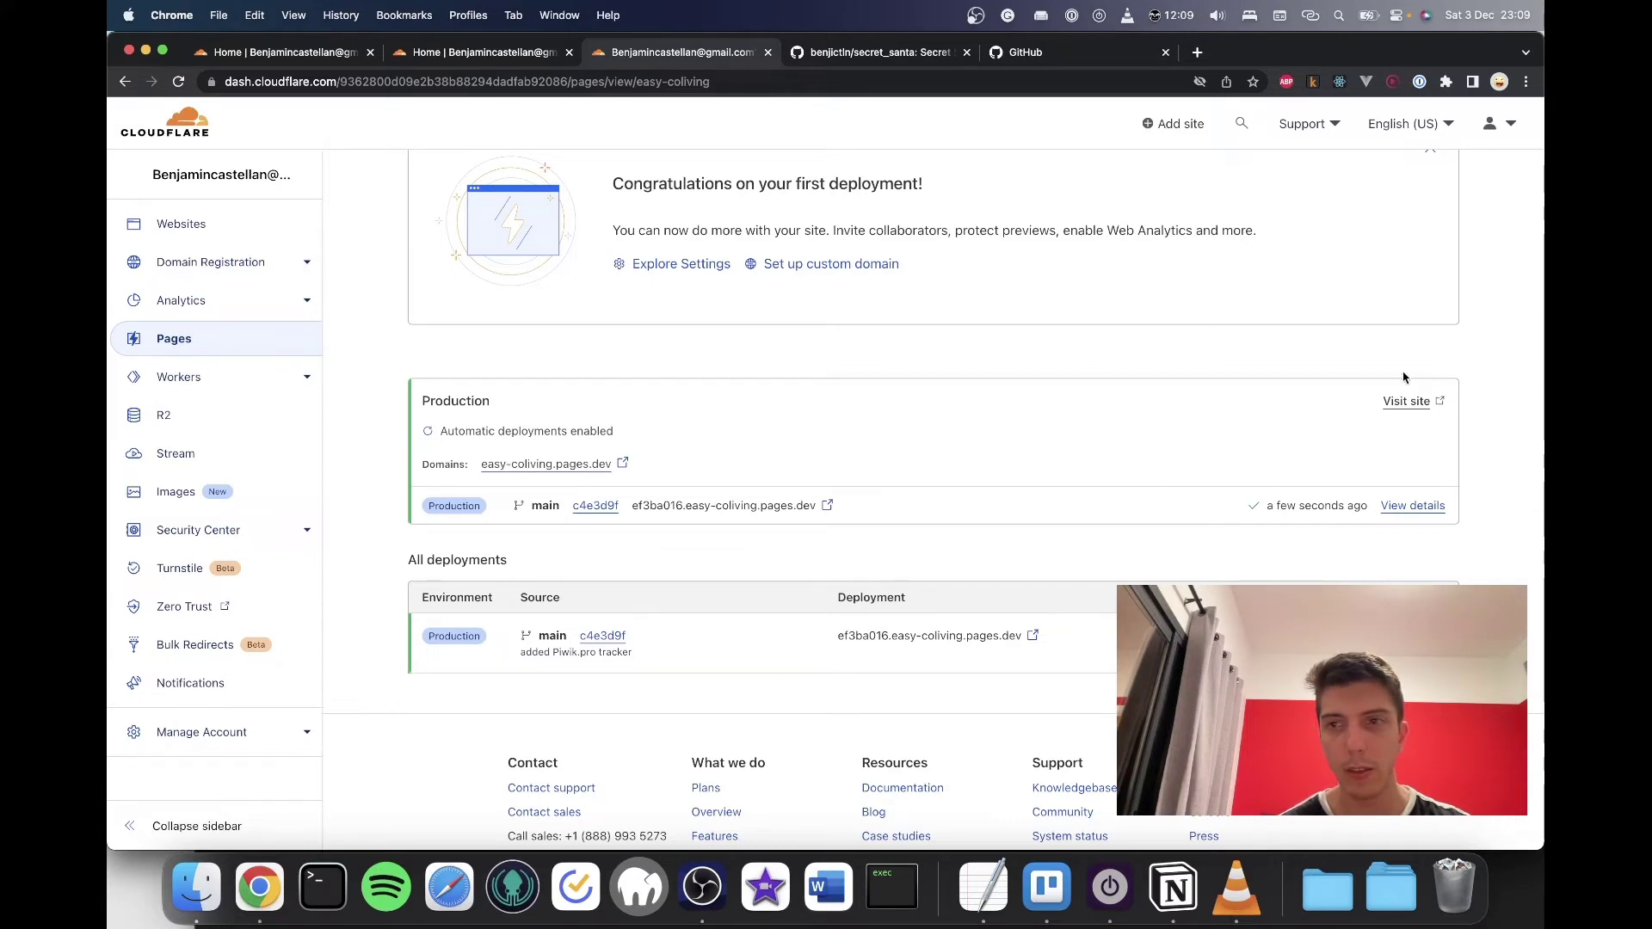
pyautogui.click(1406, 401)
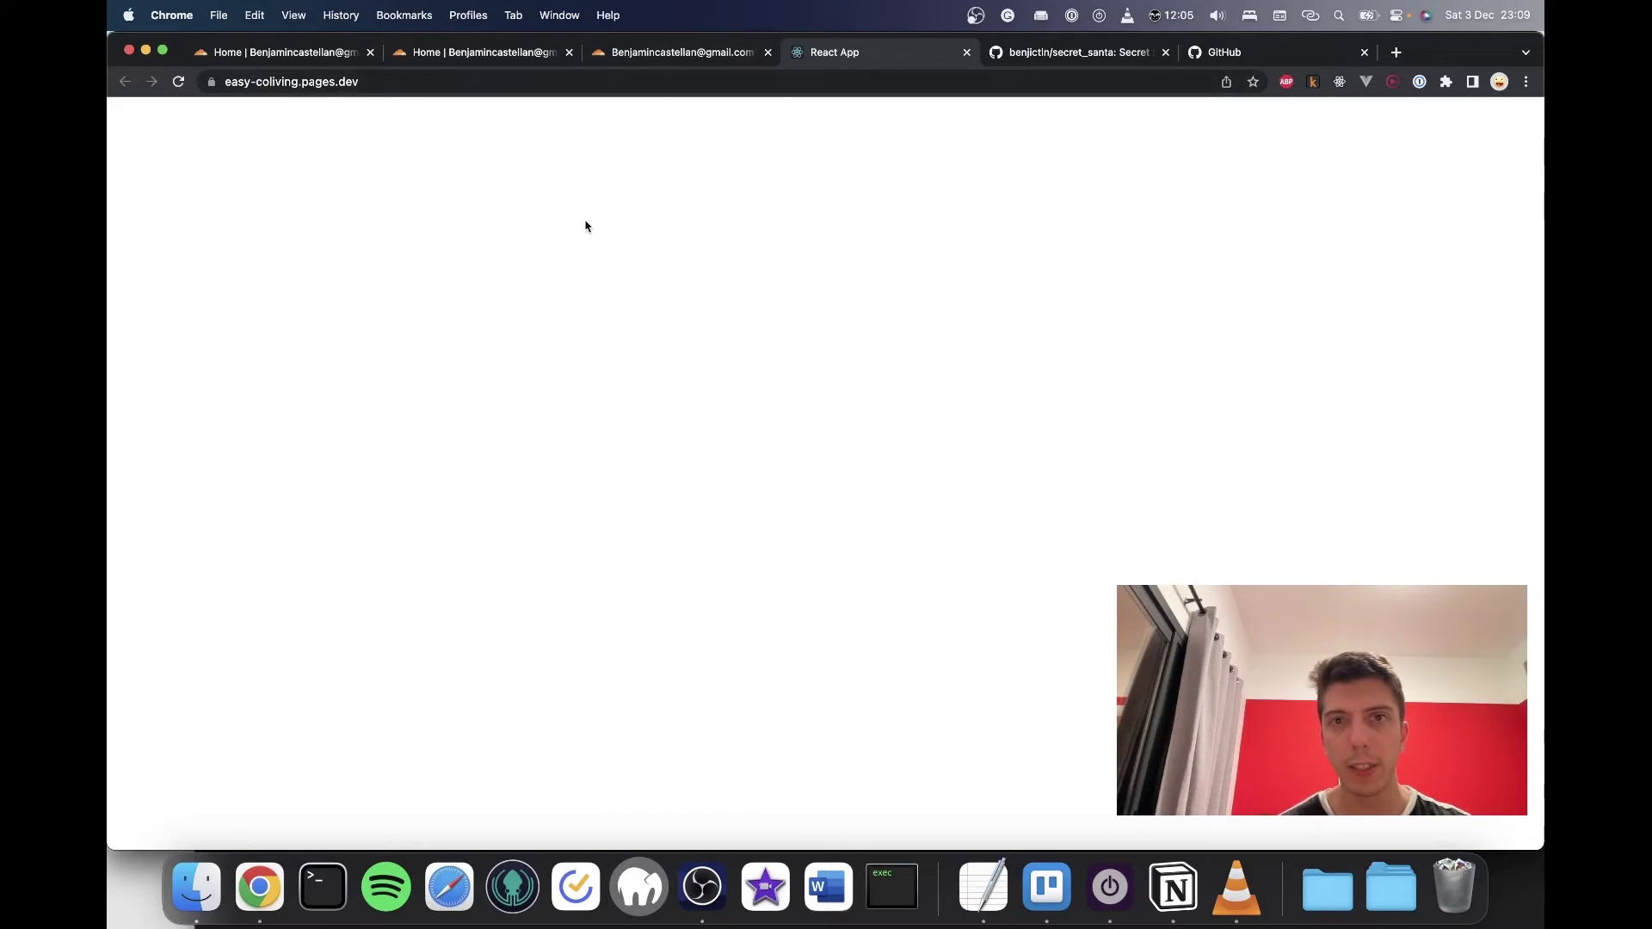
# Step: Inspect the deployed page with the developer tools and examine its console messages
pyautogui.rightClick(620, 182)
pyautogui.click(675, 484)
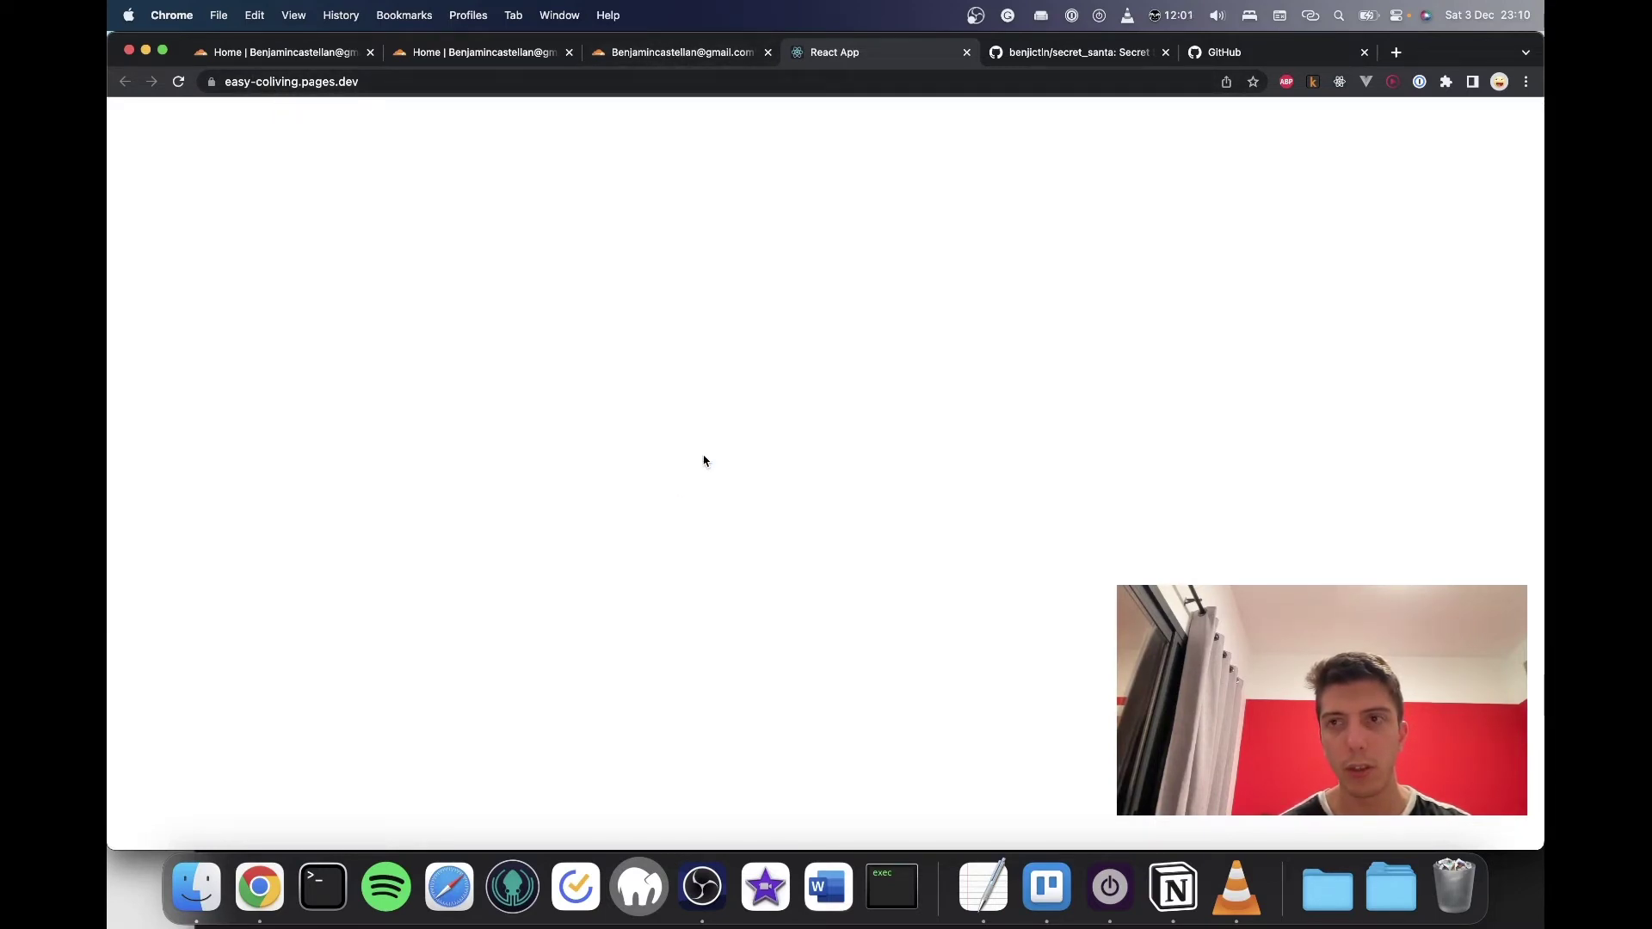
pyautogui.click(1047, 109)
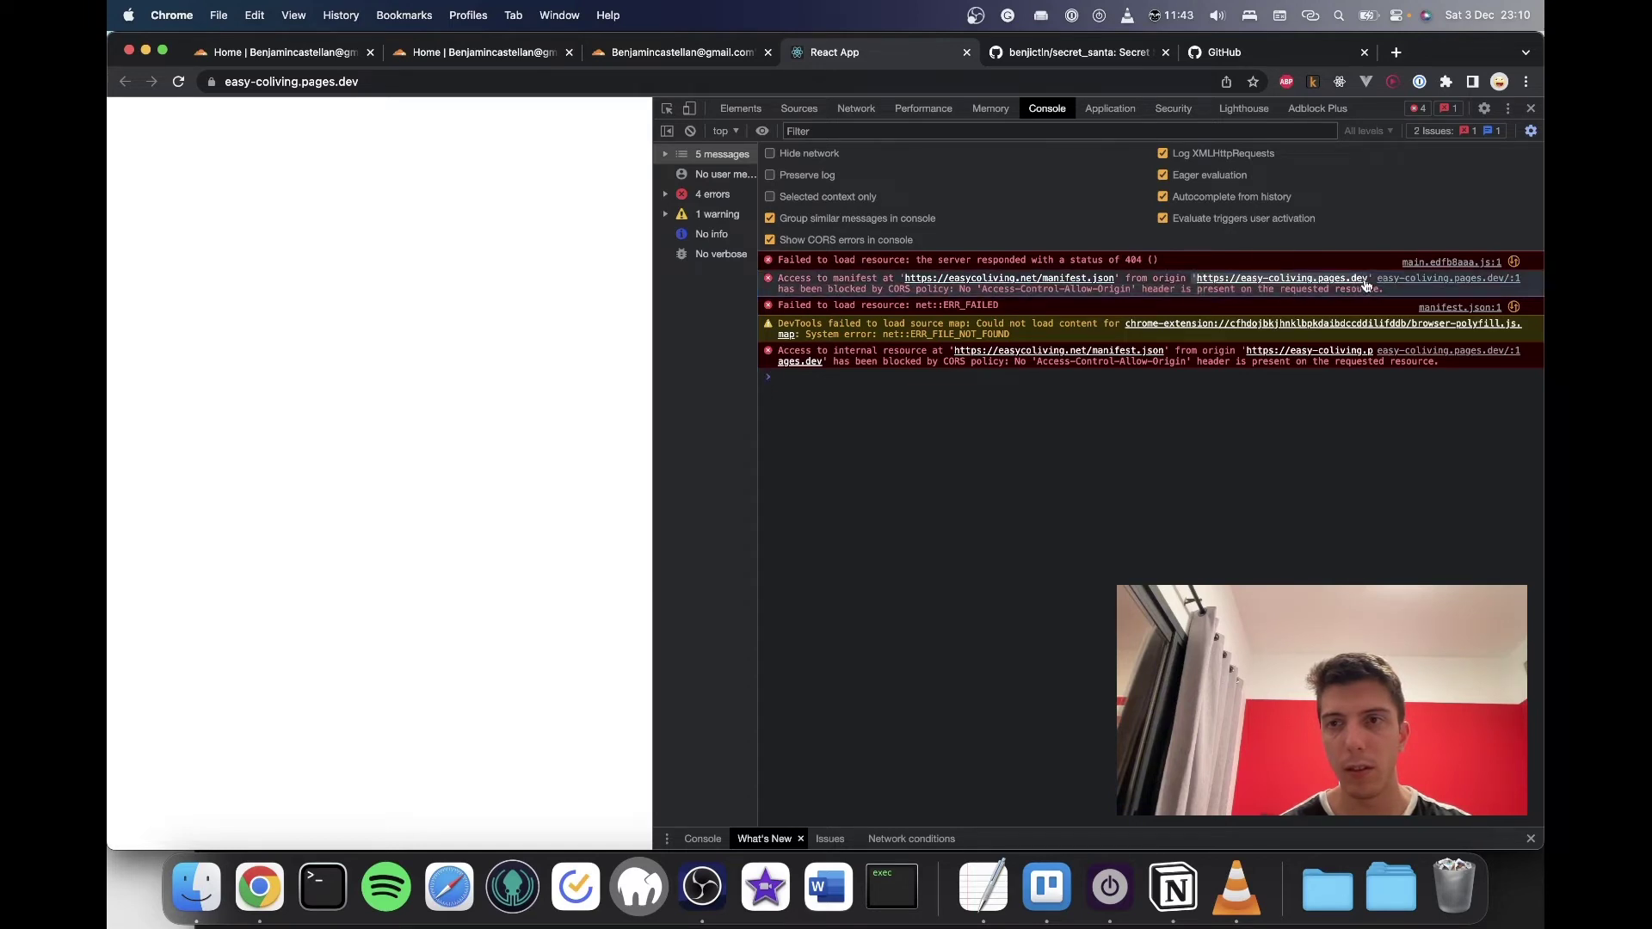
# Step: Switch to GitKraken, stage the homepage change in package.json, and commit it with the message "fix cloudfare"
pyautogui.click(703, 889)
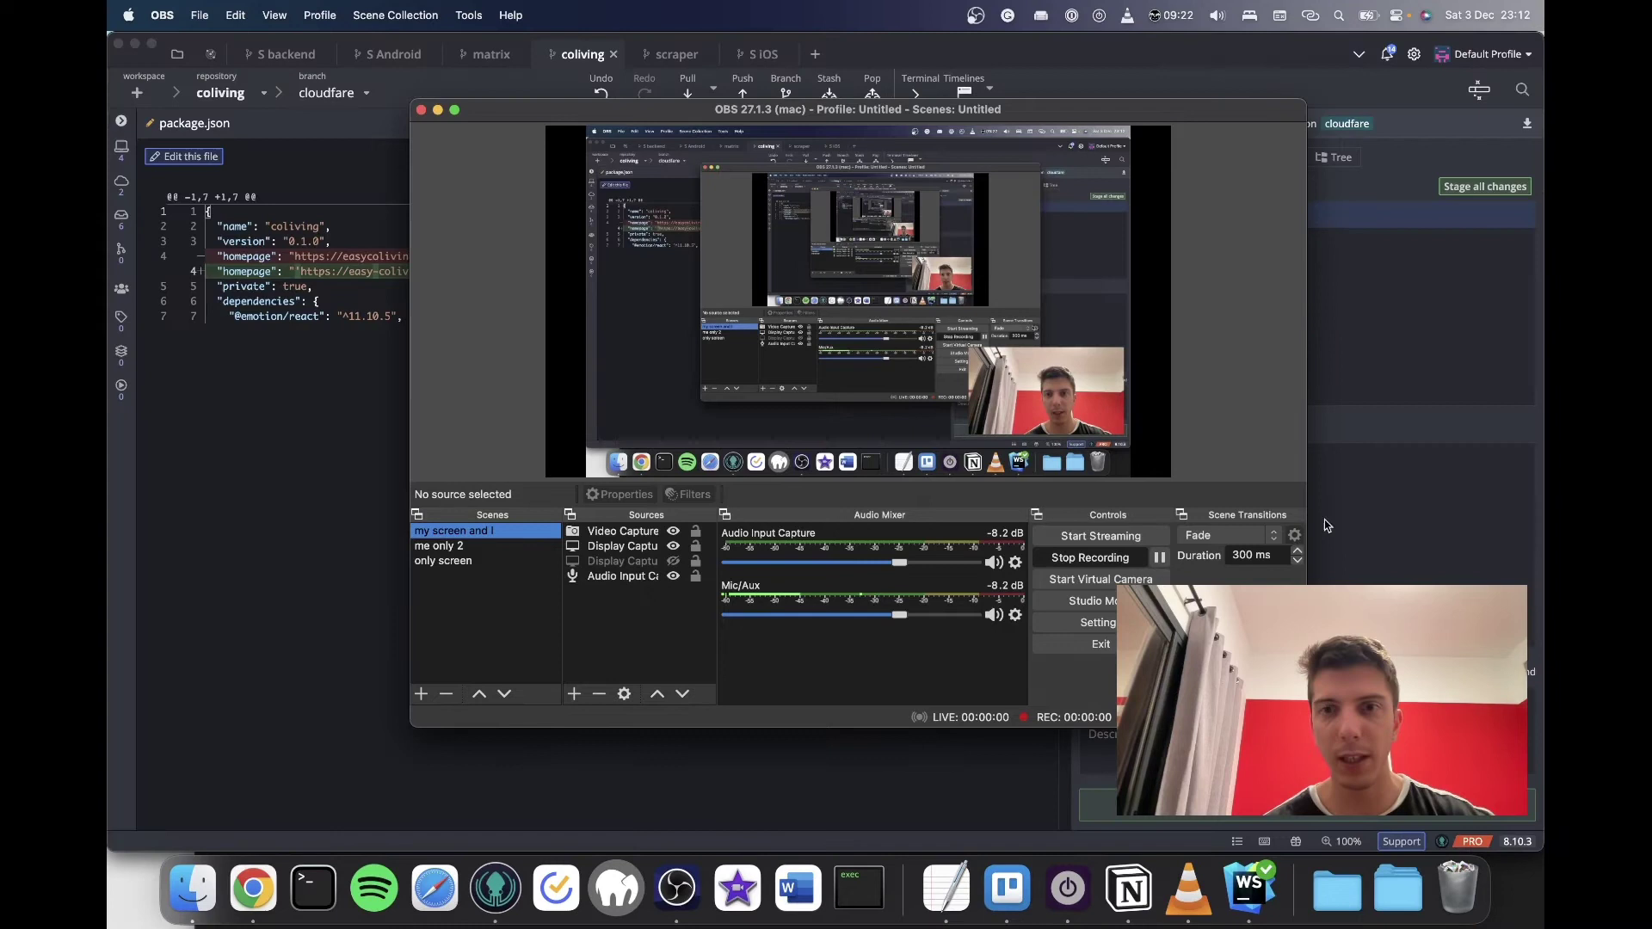
pyautogui.click(1361, 479)
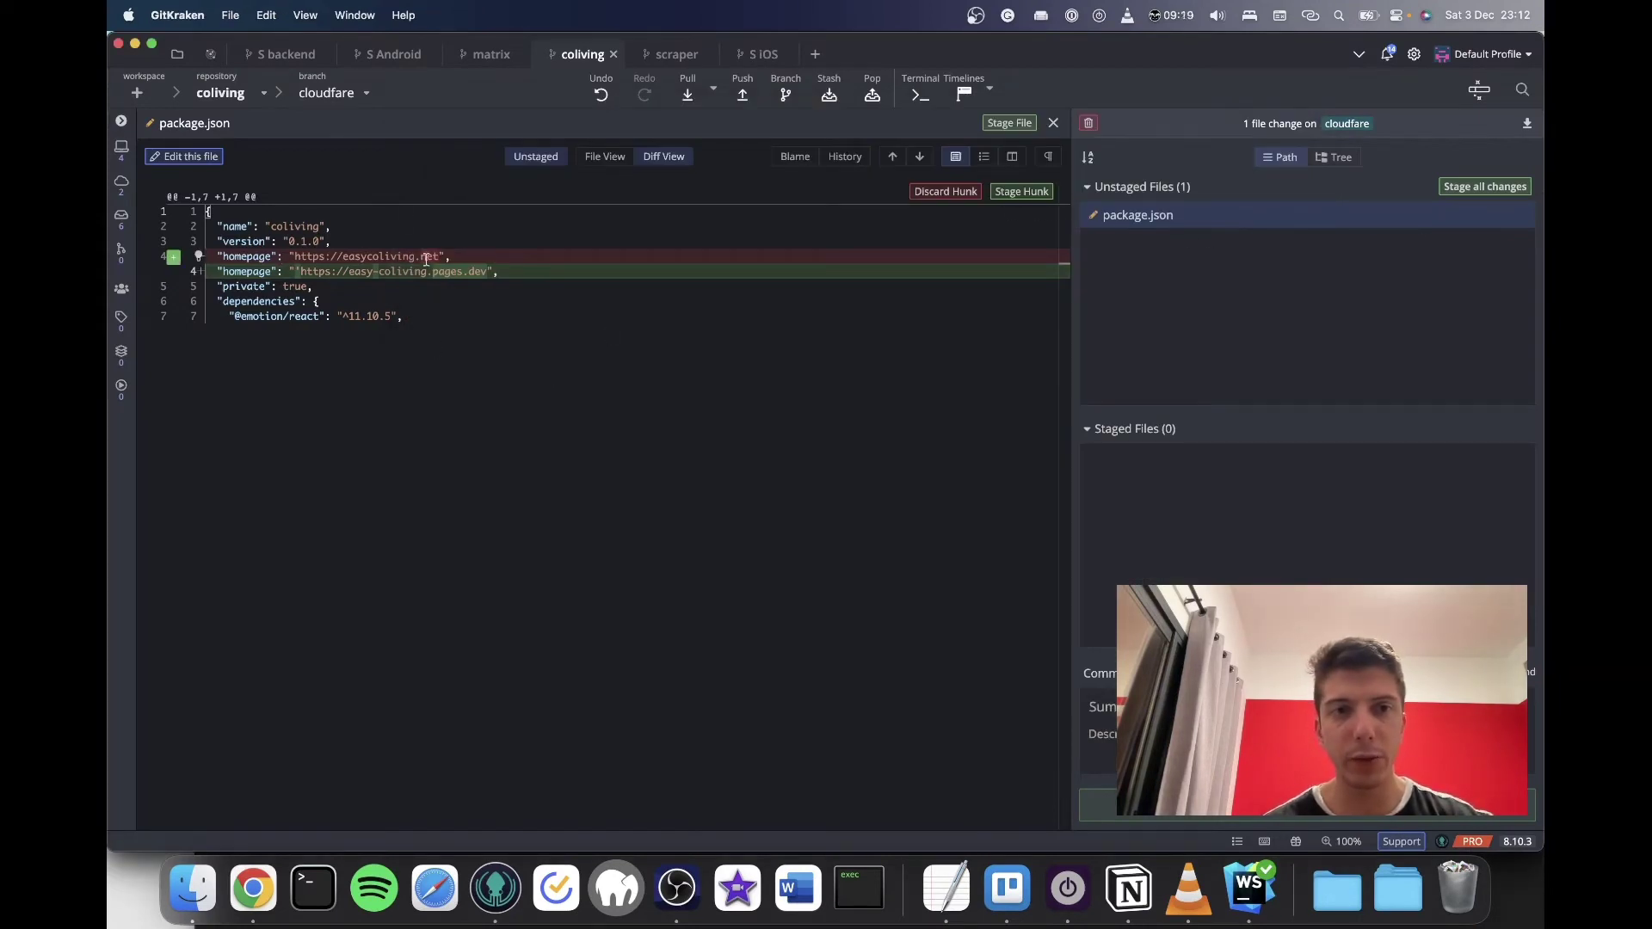
pyautogui.click(1500, 216)
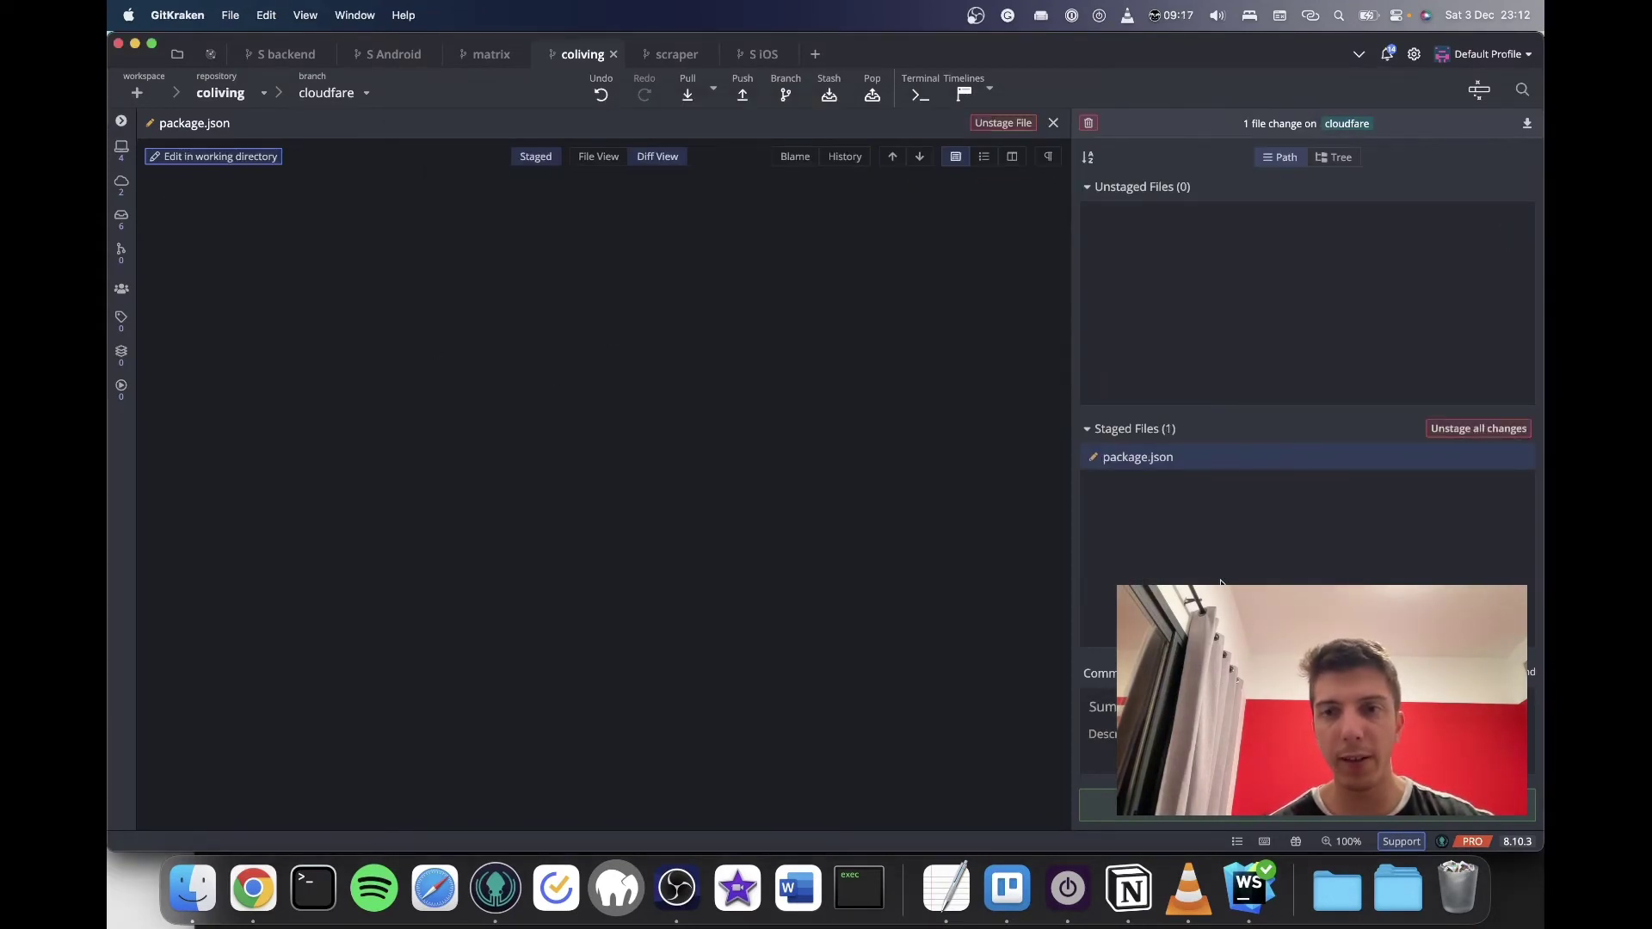
pyautogui.write('fix cl')
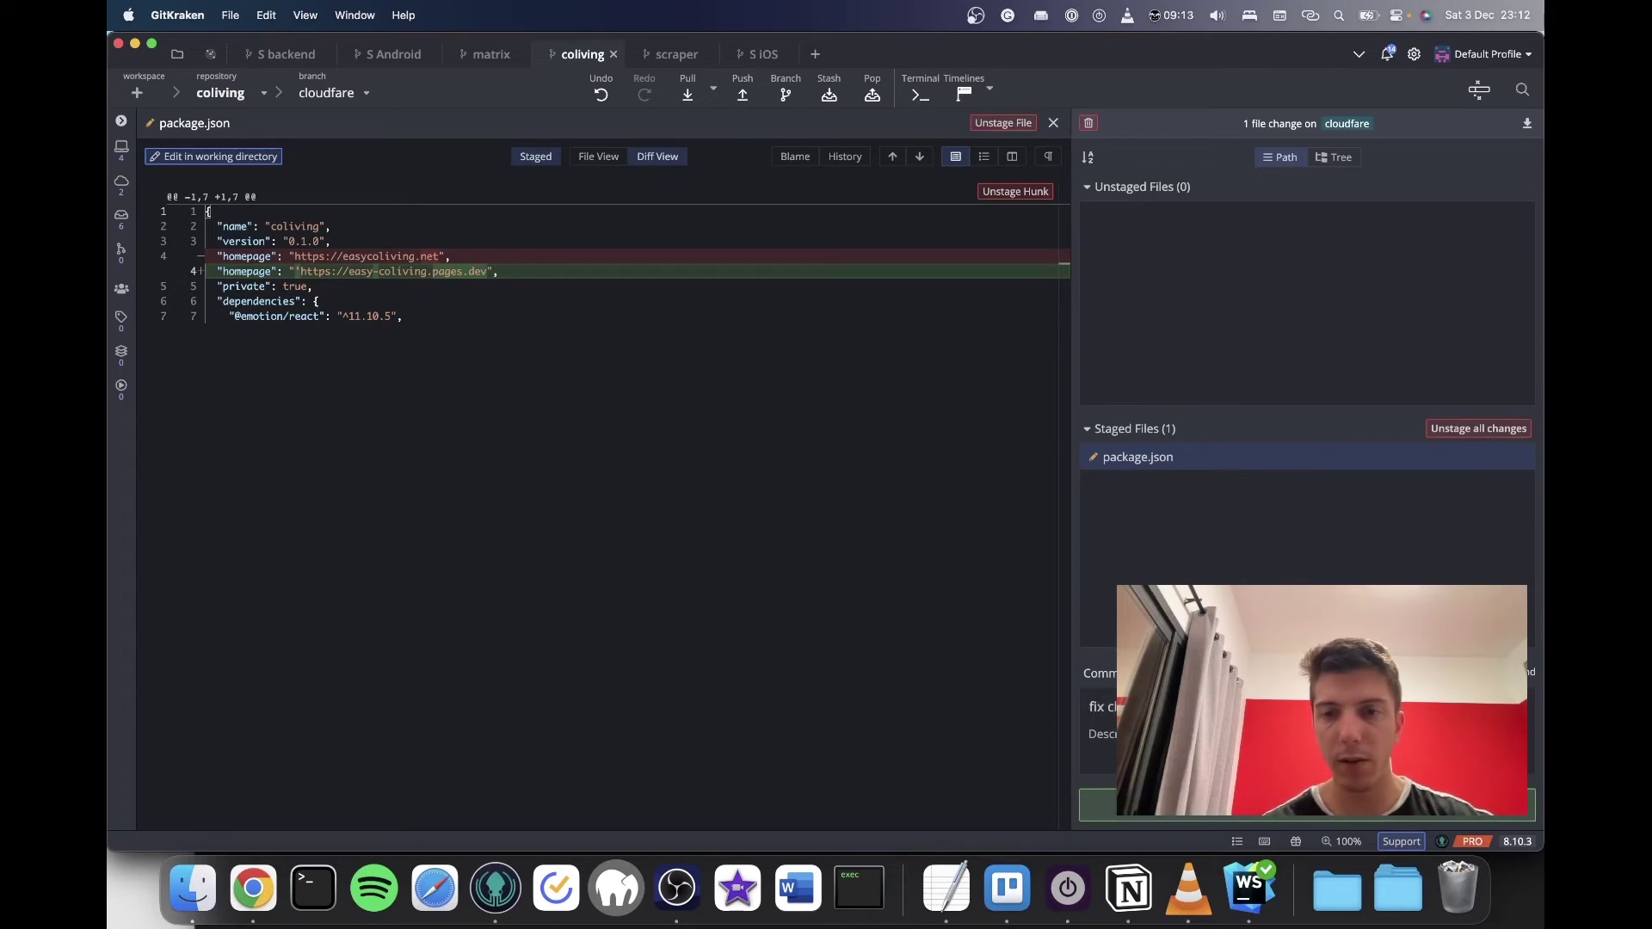
pyautogui.write('oudfare')
pyautogui.press('super+Return')
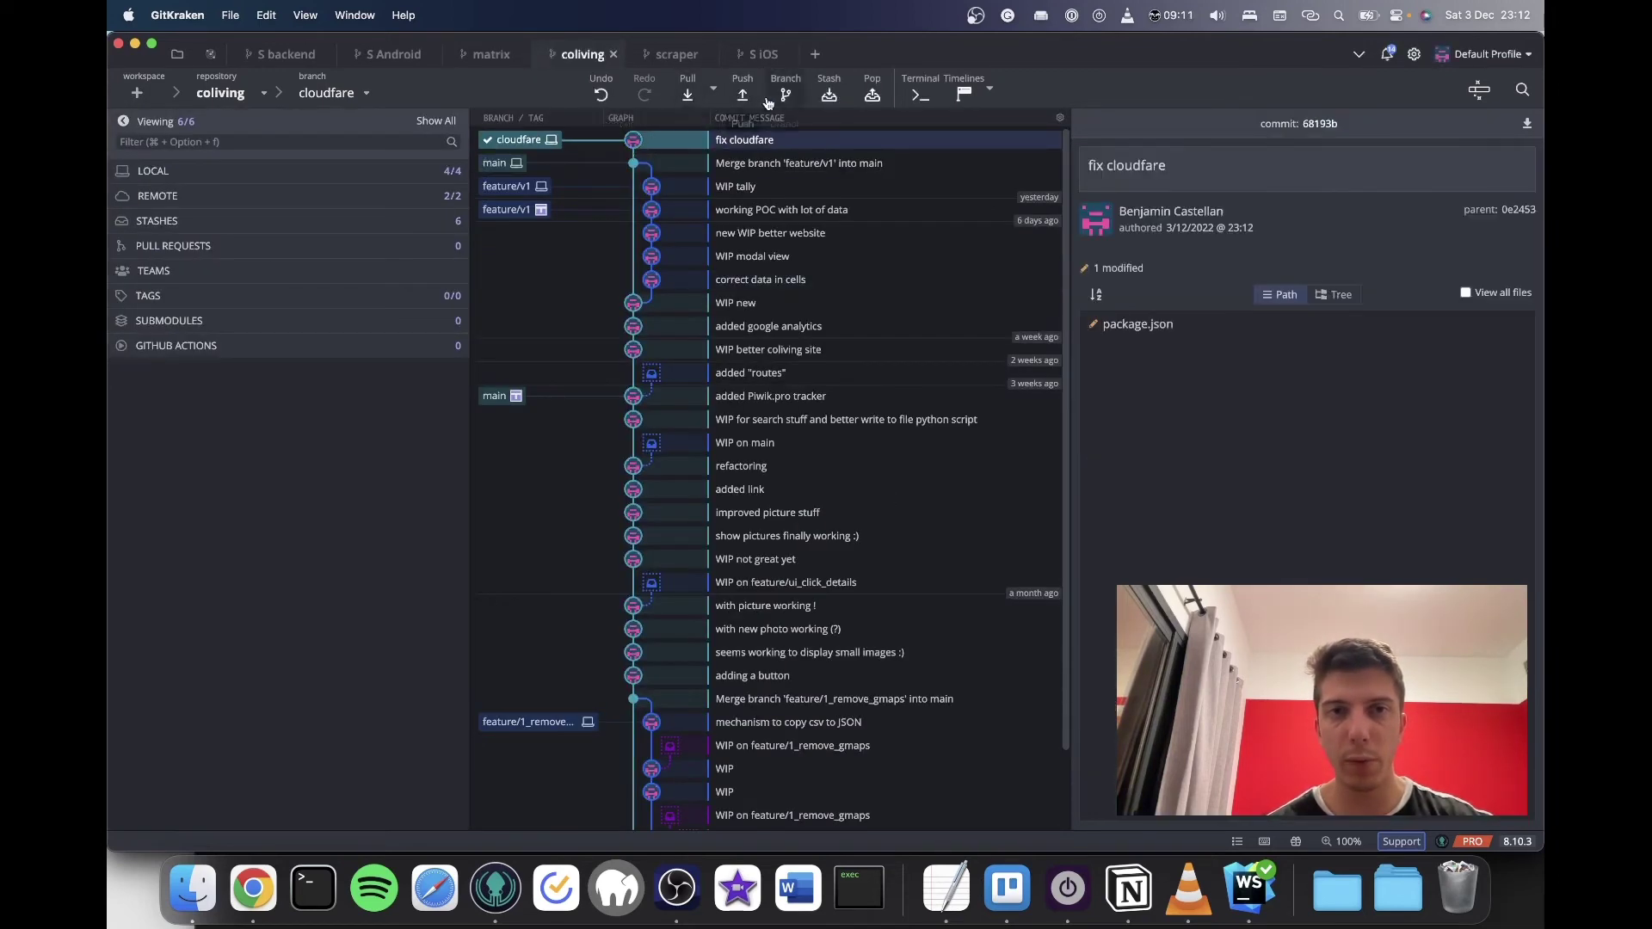
# Step: Push the cloudfare branch to the origin remote under the same name
pyautogui.click(745, 93)
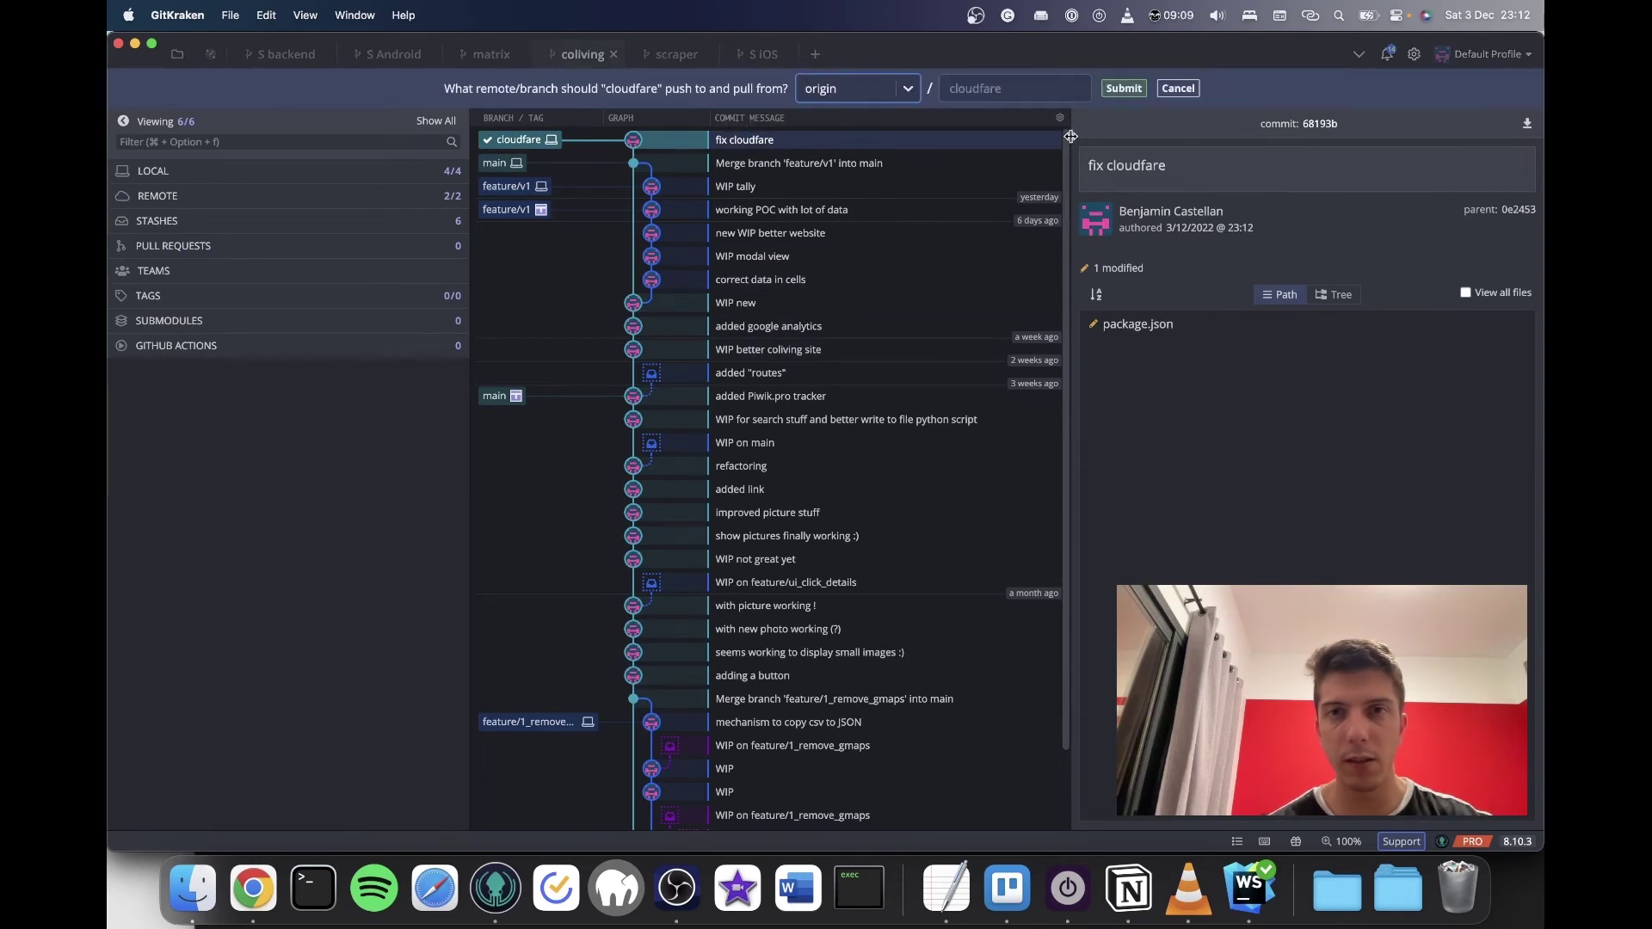
pyautogui.click(1119, 85)
# Step: Switch back to Cloudflare in Chrome and set easy-coliving's production branch to cloudfare, saving the production deployment settings
pyautogui.click(253, 888)
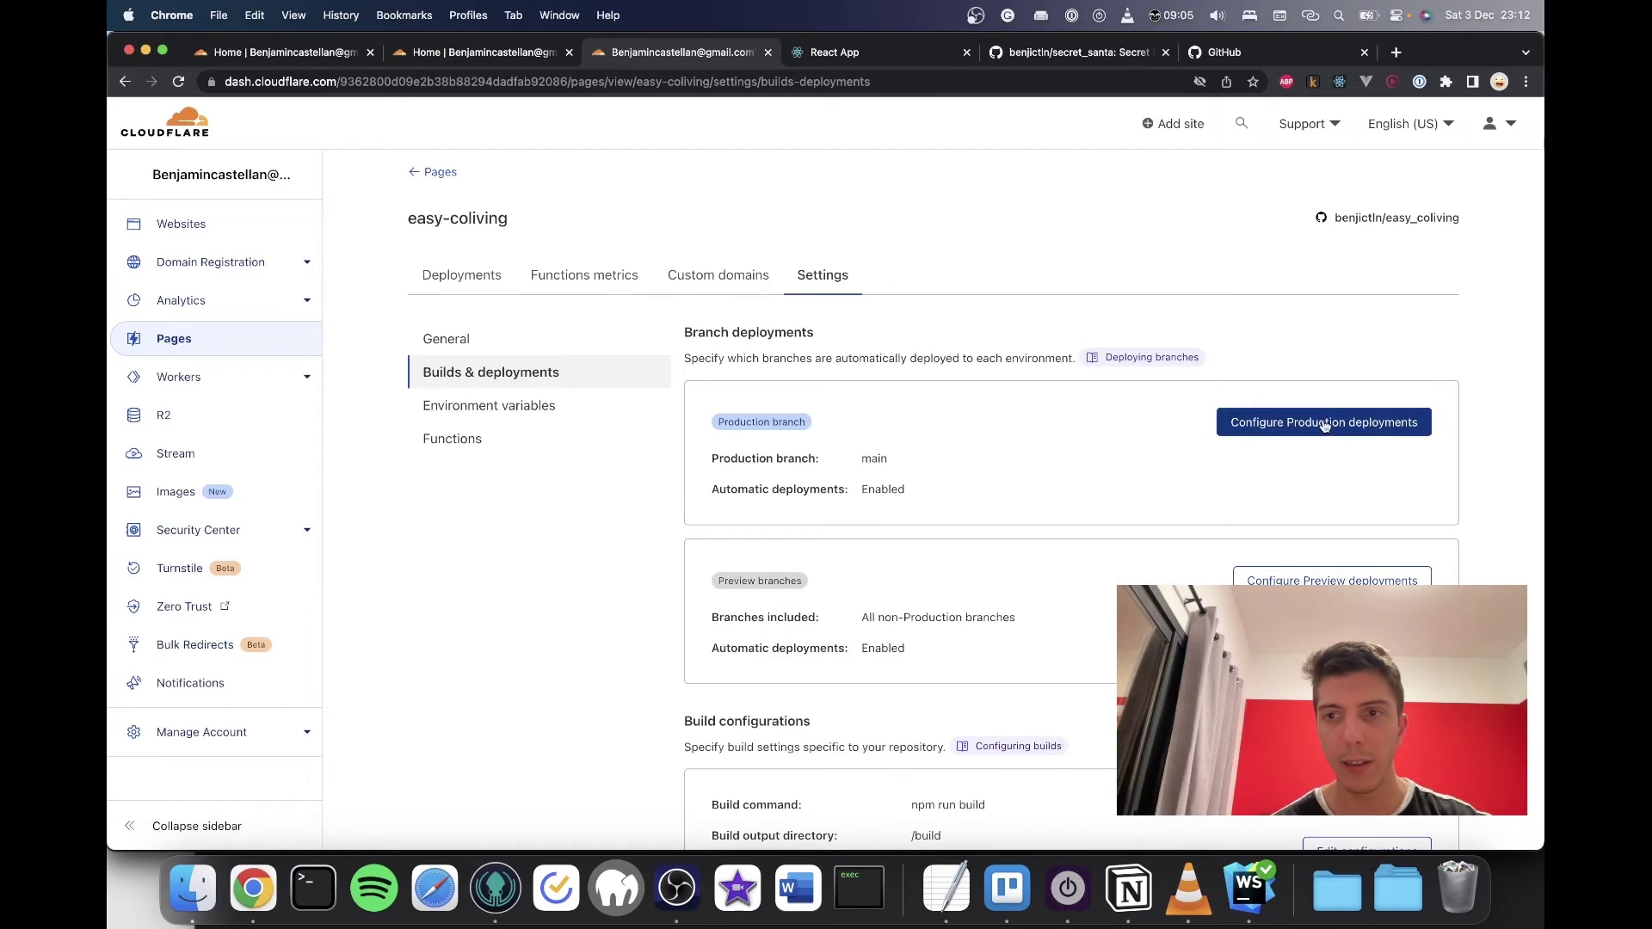
pyautogui.click(1324, 422)
pyautogui.click(790, 566)
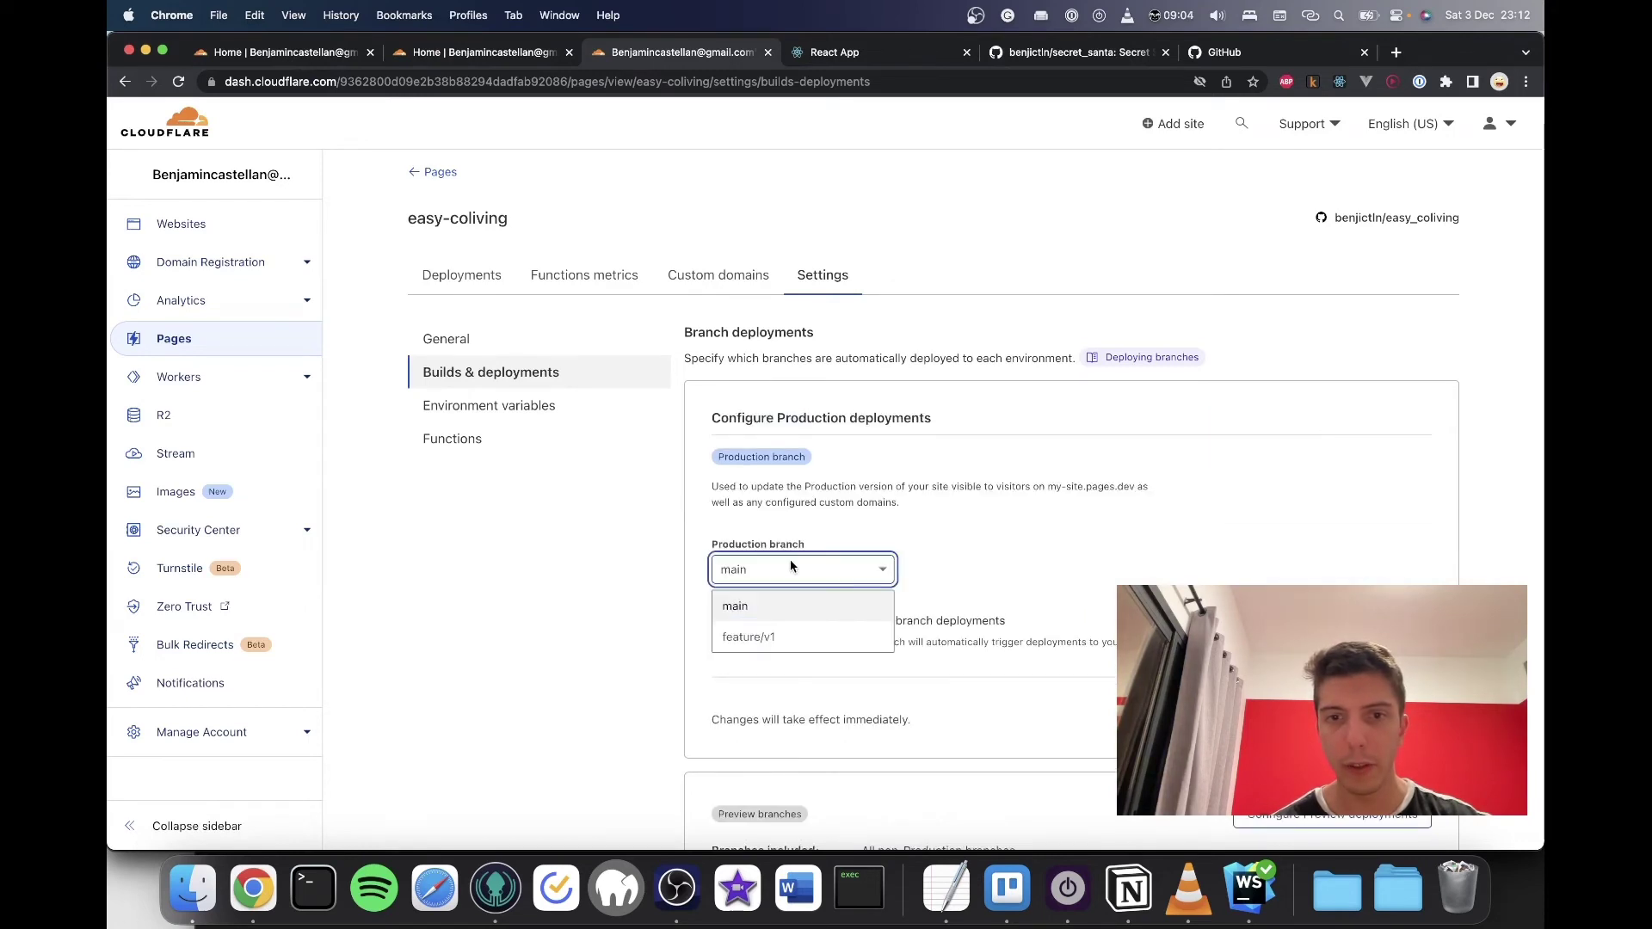
pyautogui.click(880, 568)
pyautogui.click(880, 569)
pyautogui.click(796, 637)
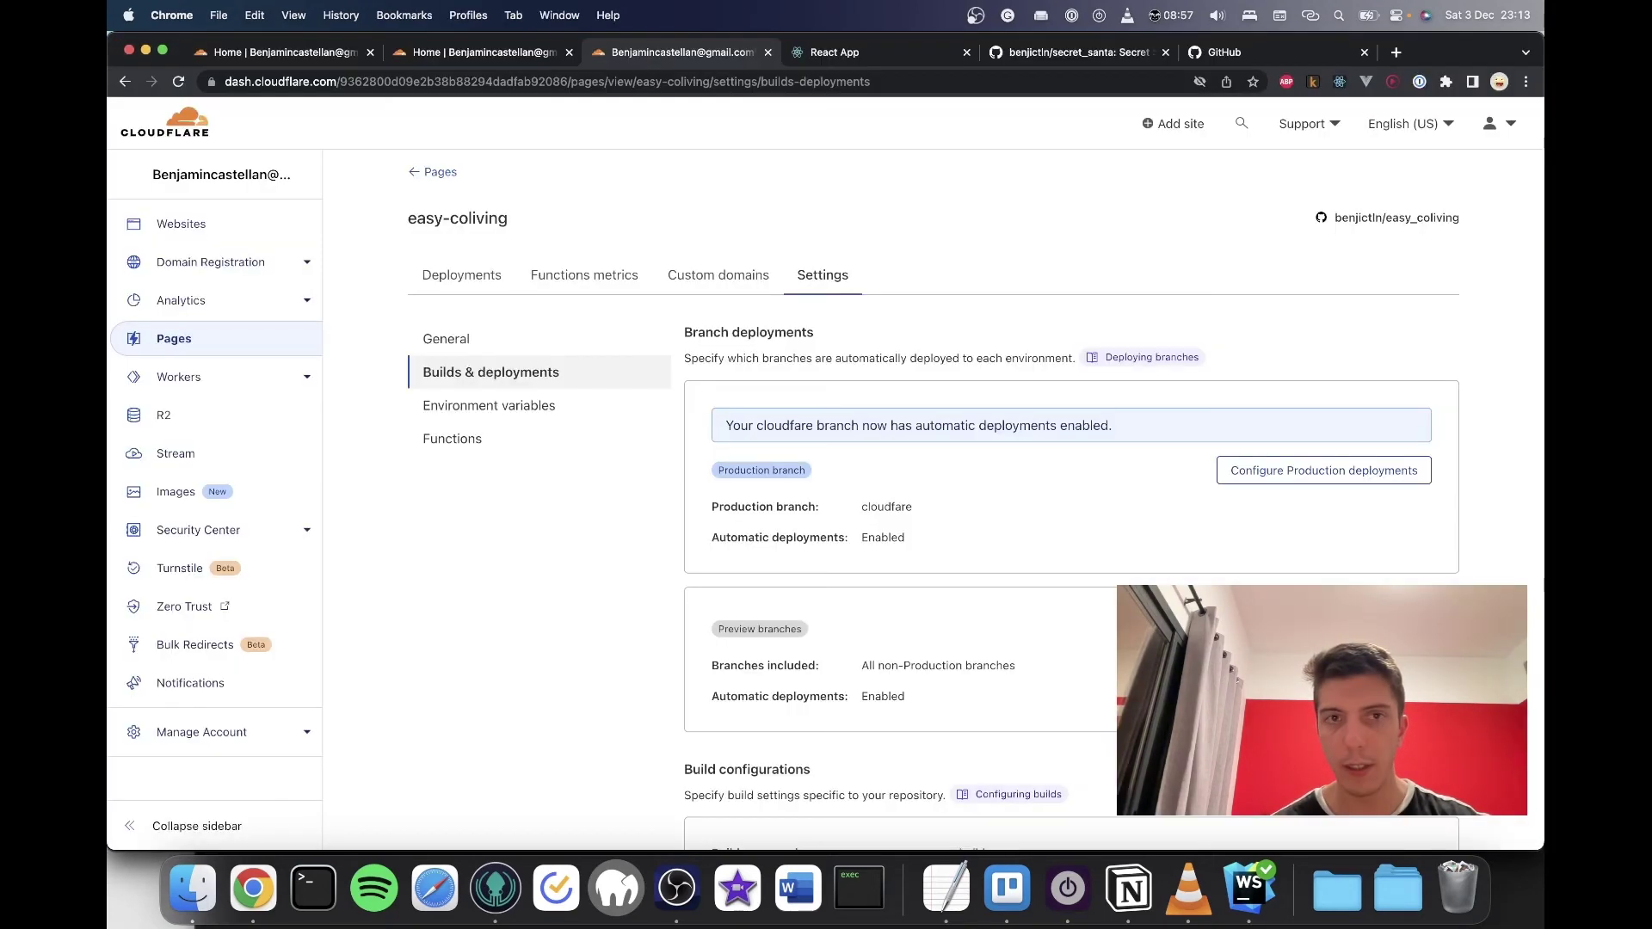
# Step: Look through easy-coliving's custom domains and functions metrics, and check the status of the cloudfare build among its deployments
pyautogui.scroll(-2, 913, 501)
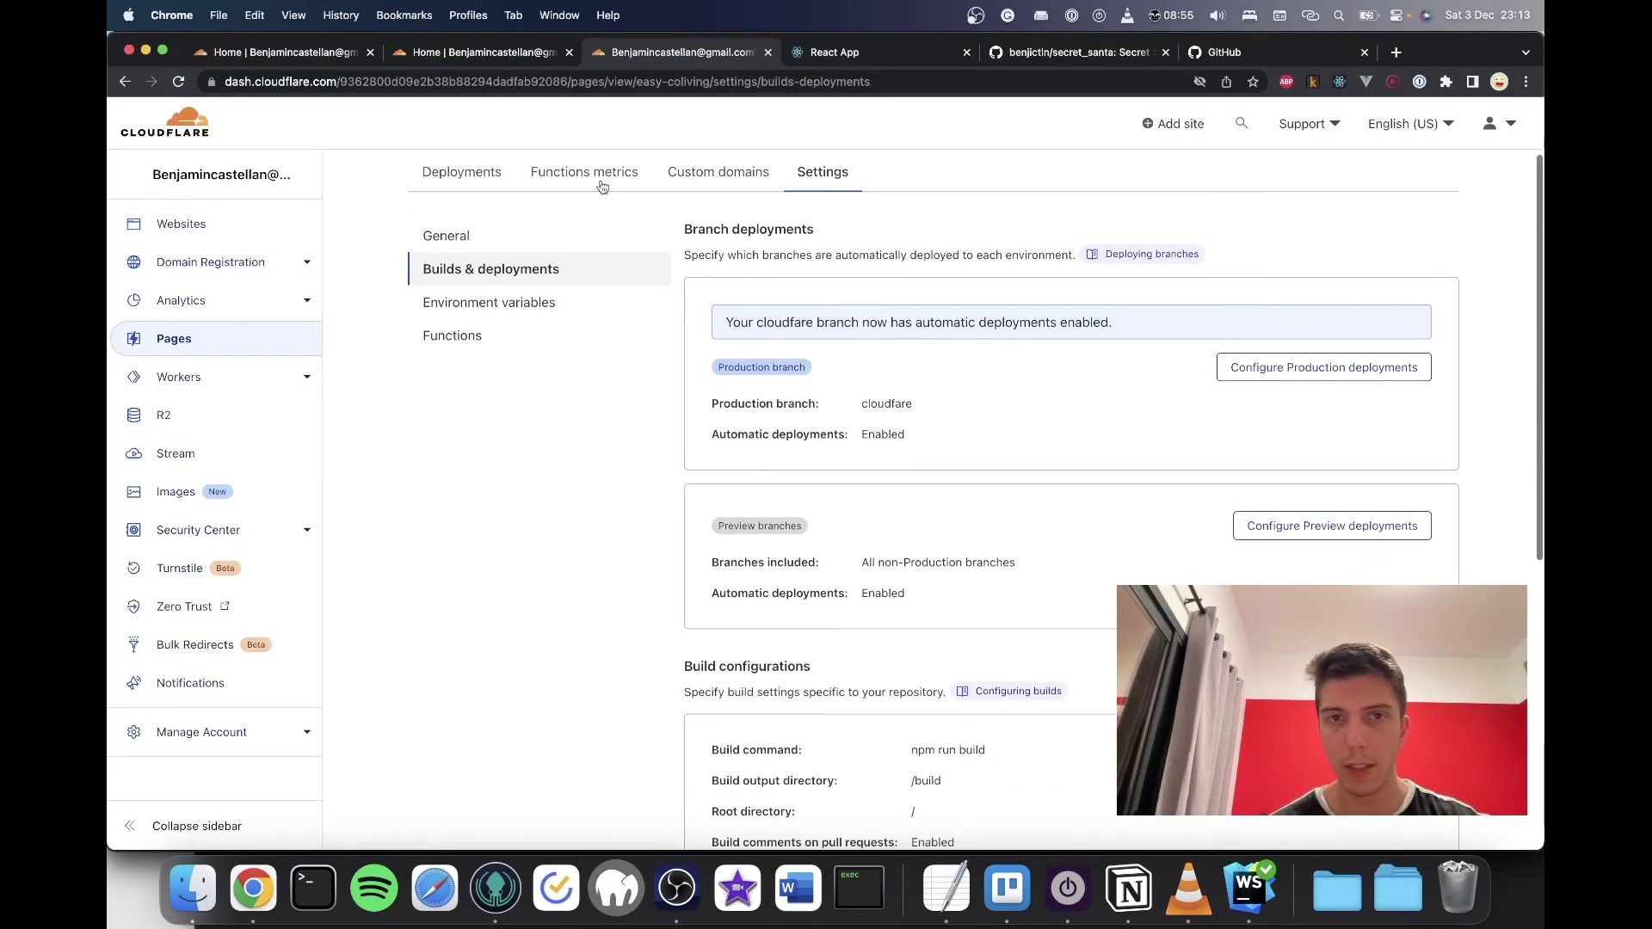
pyautogui.click(688, 172)
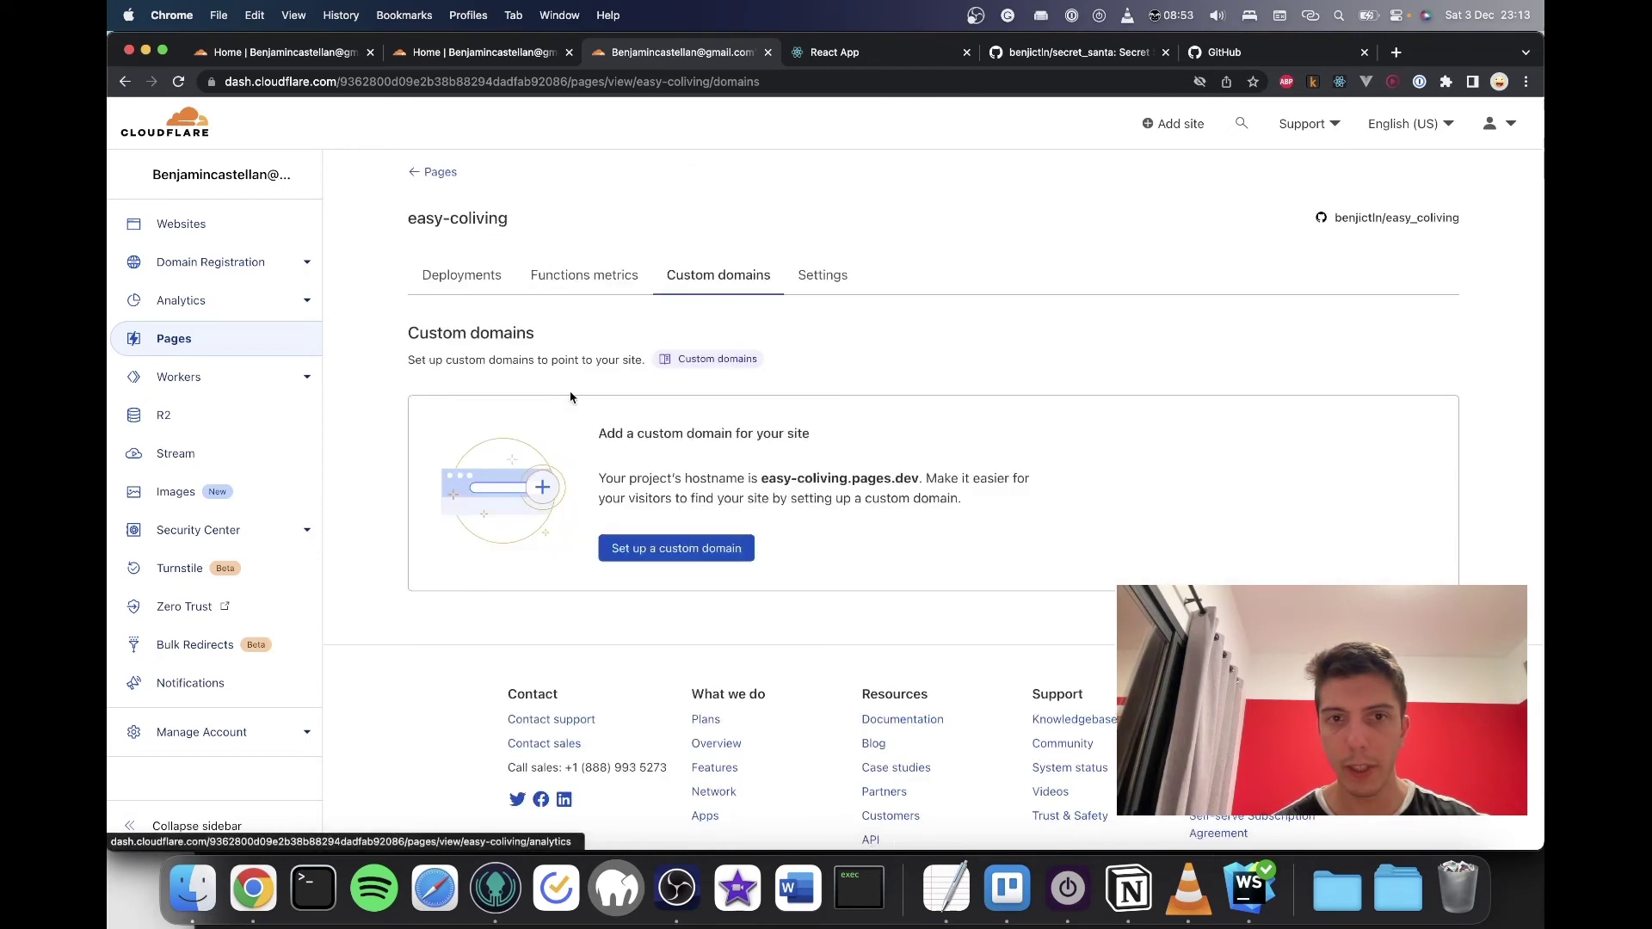
pyautogui.click(533, 282)
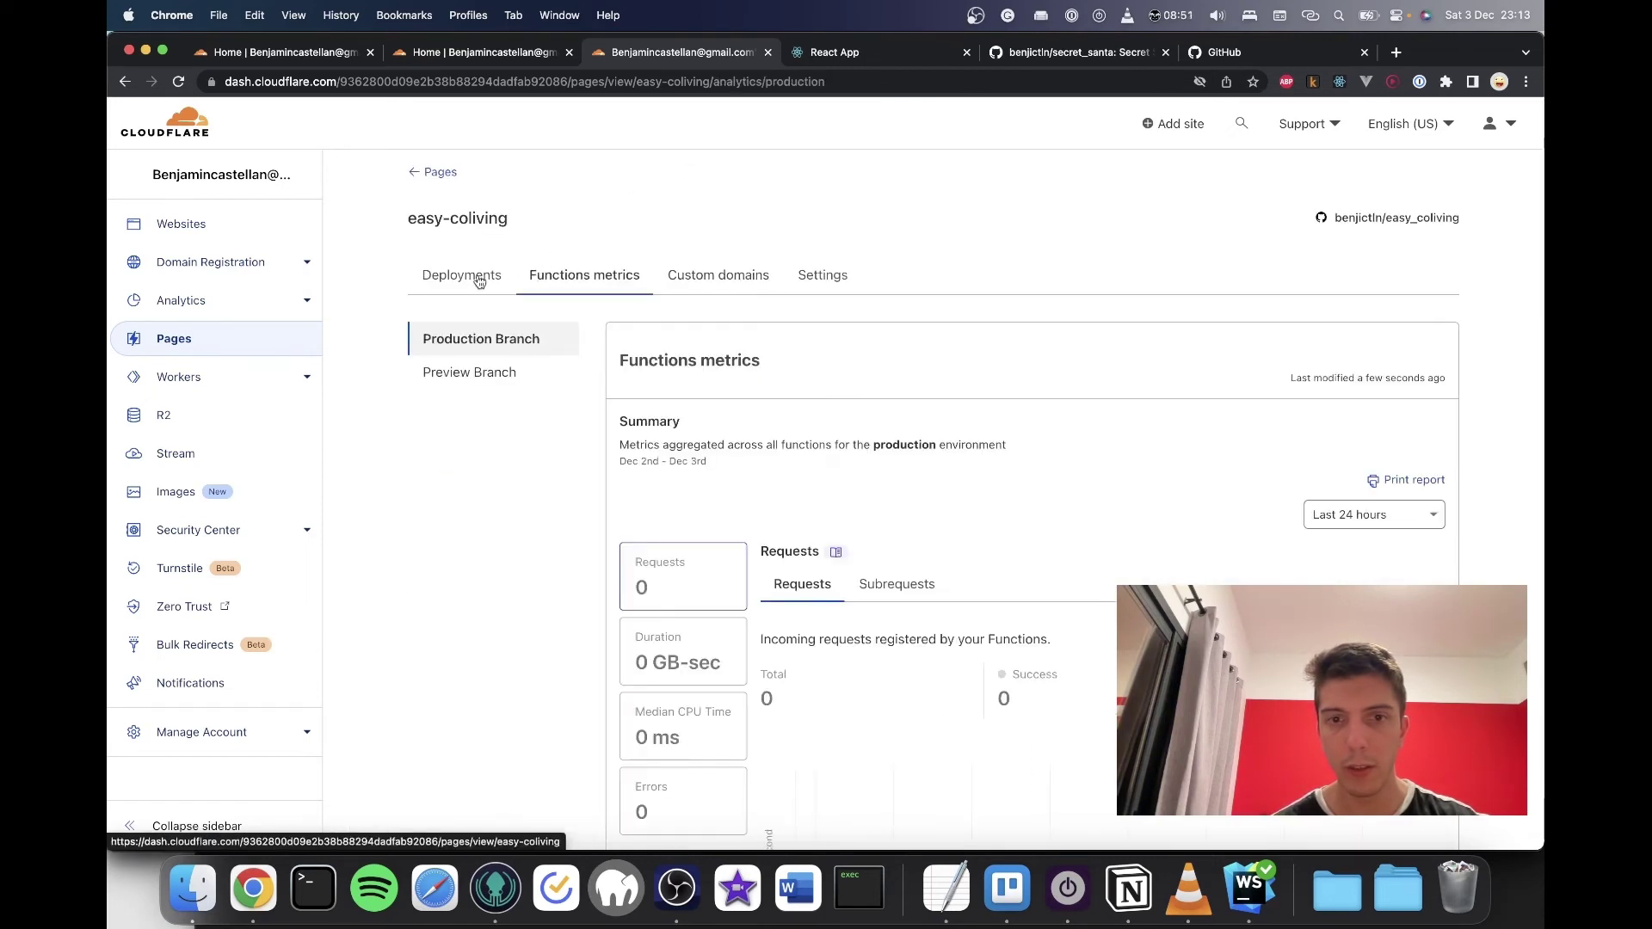
pyautogui.scroll(-2, 646, 509)
pyautogui.click(486, 178)
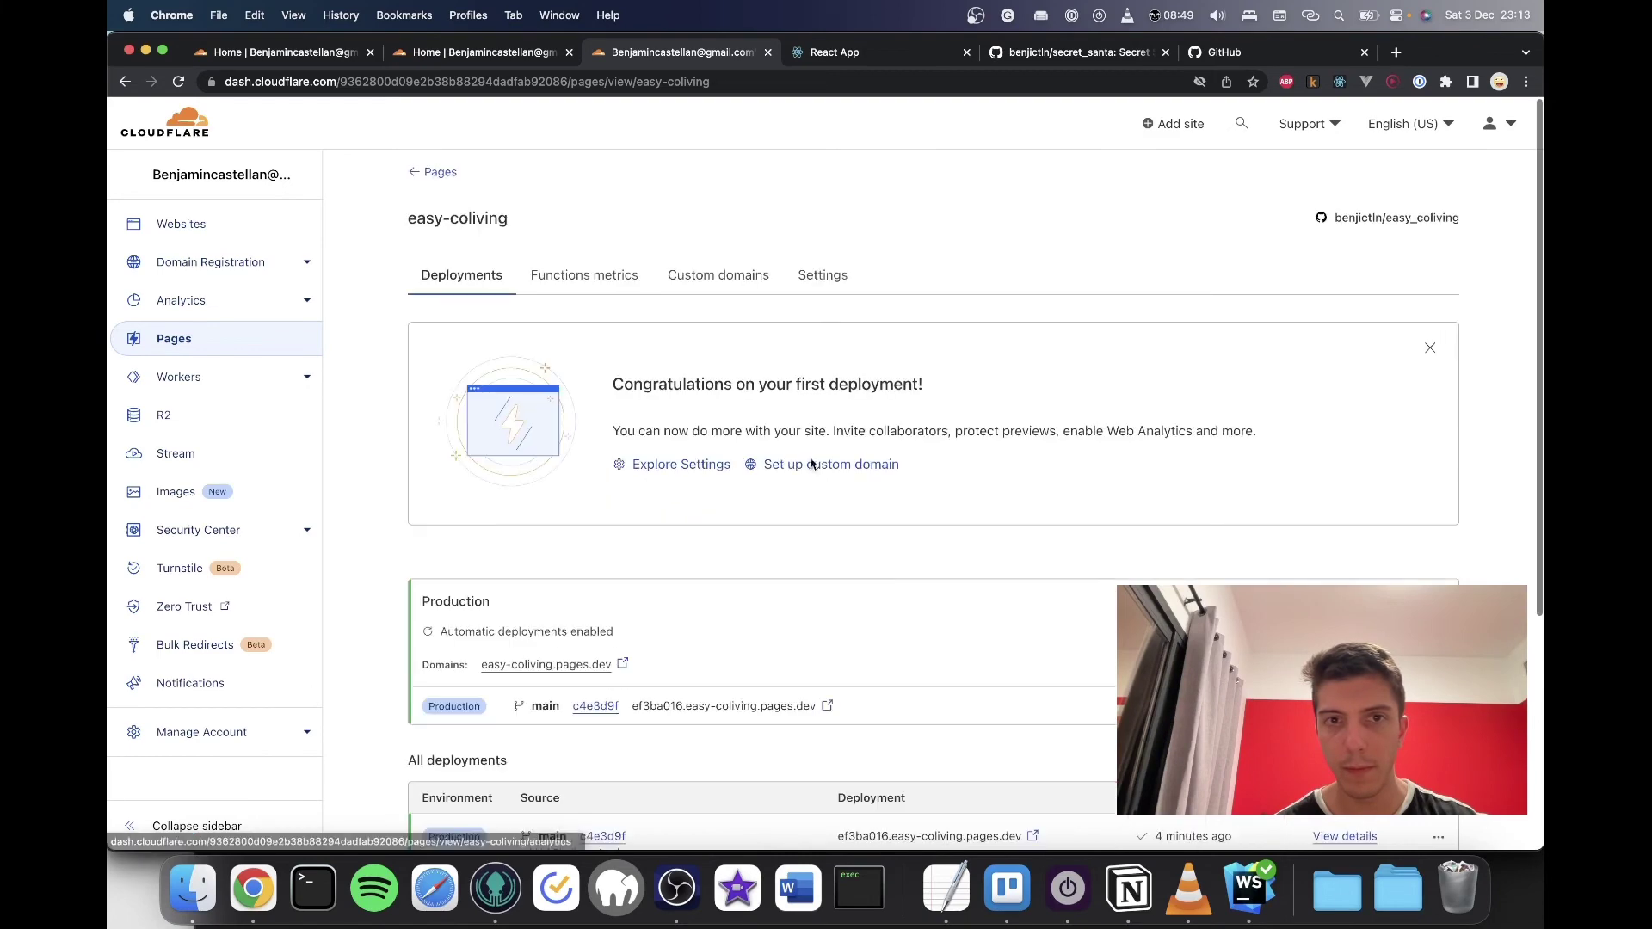
pyautogui.scroll(-5, 1262, 401)
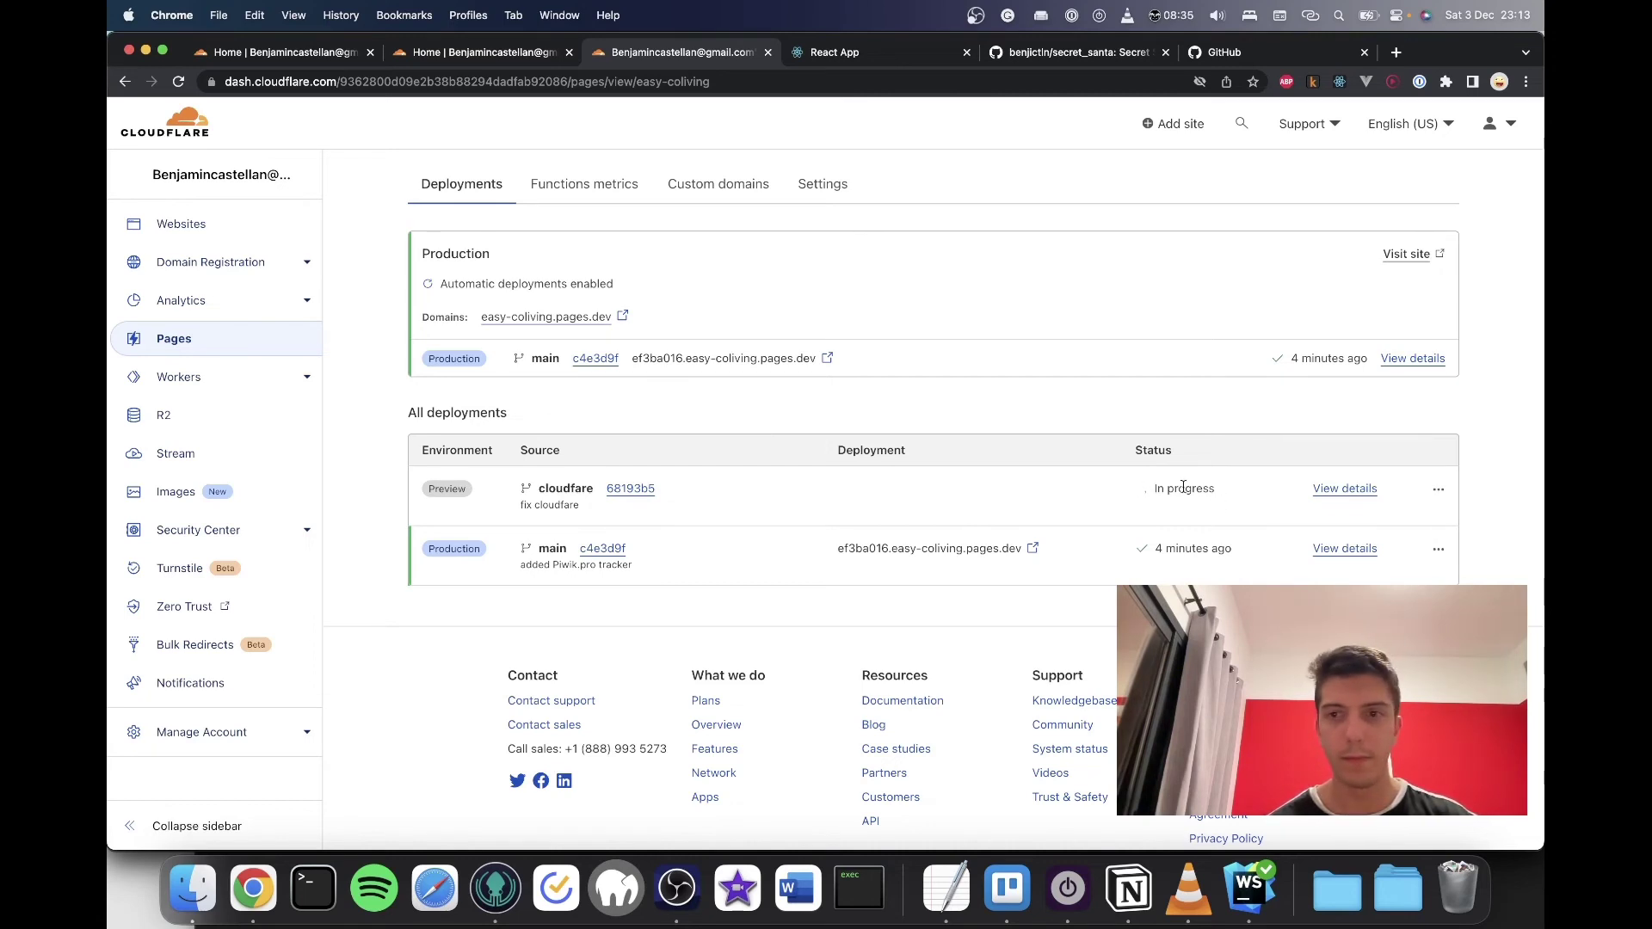
# Step: Switch to GitKraken, review the staged .env and package.json changes, commit them with the message "fix 2", and push to origin/cloudfare
pyautogui.click(677, 888)
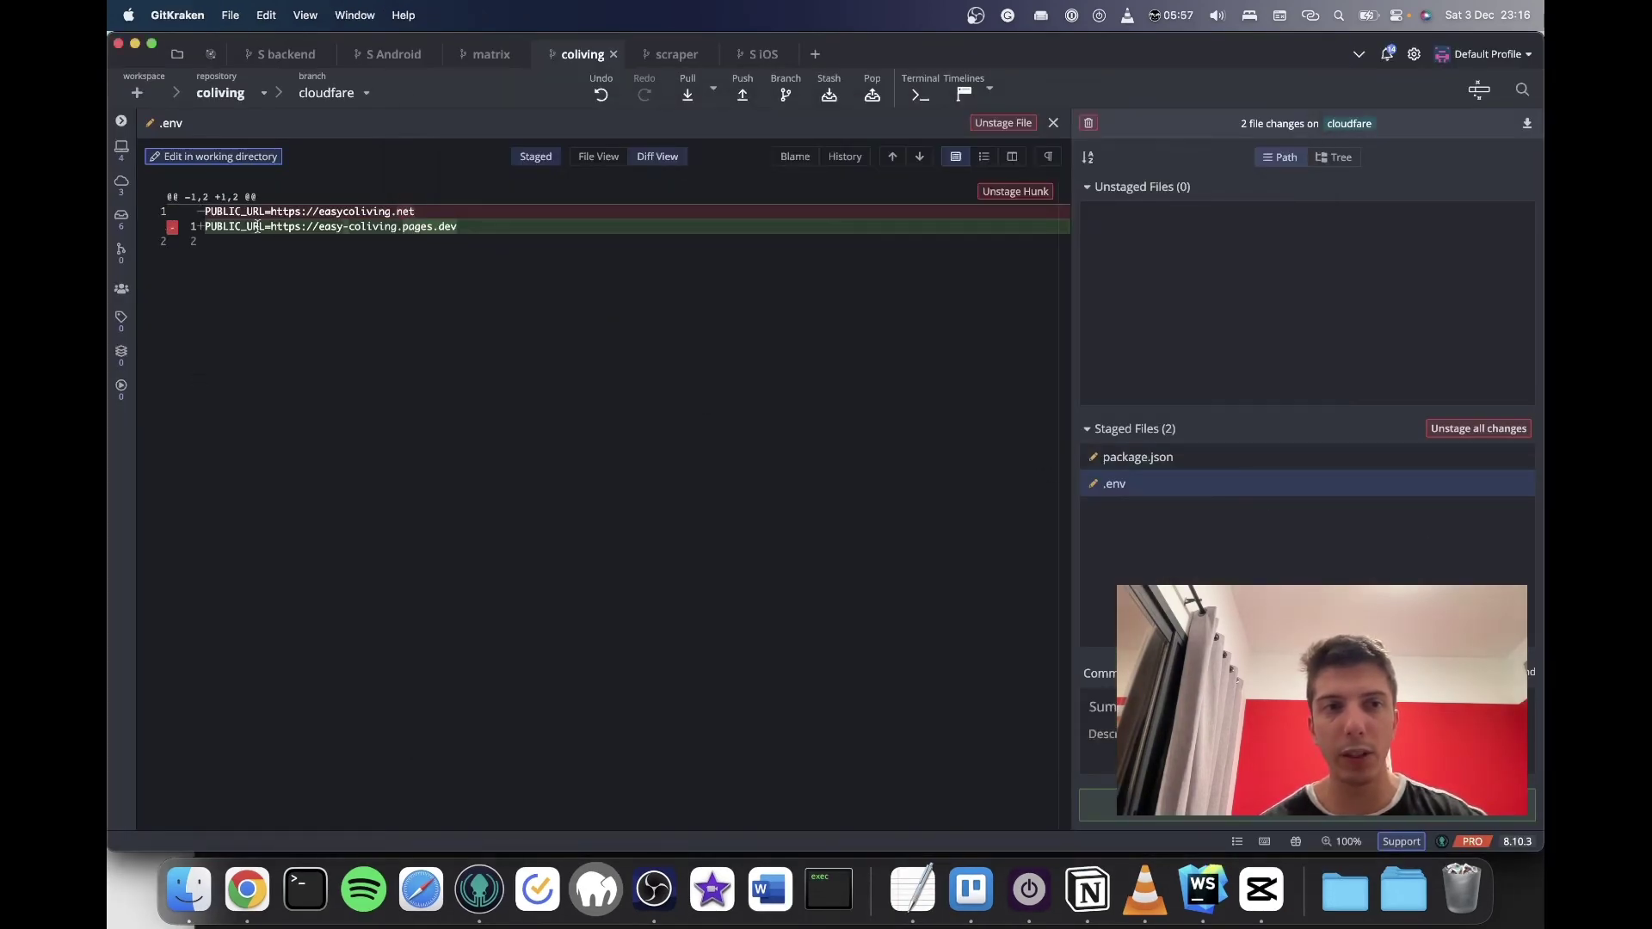
pyautogui.click(1154, 457)
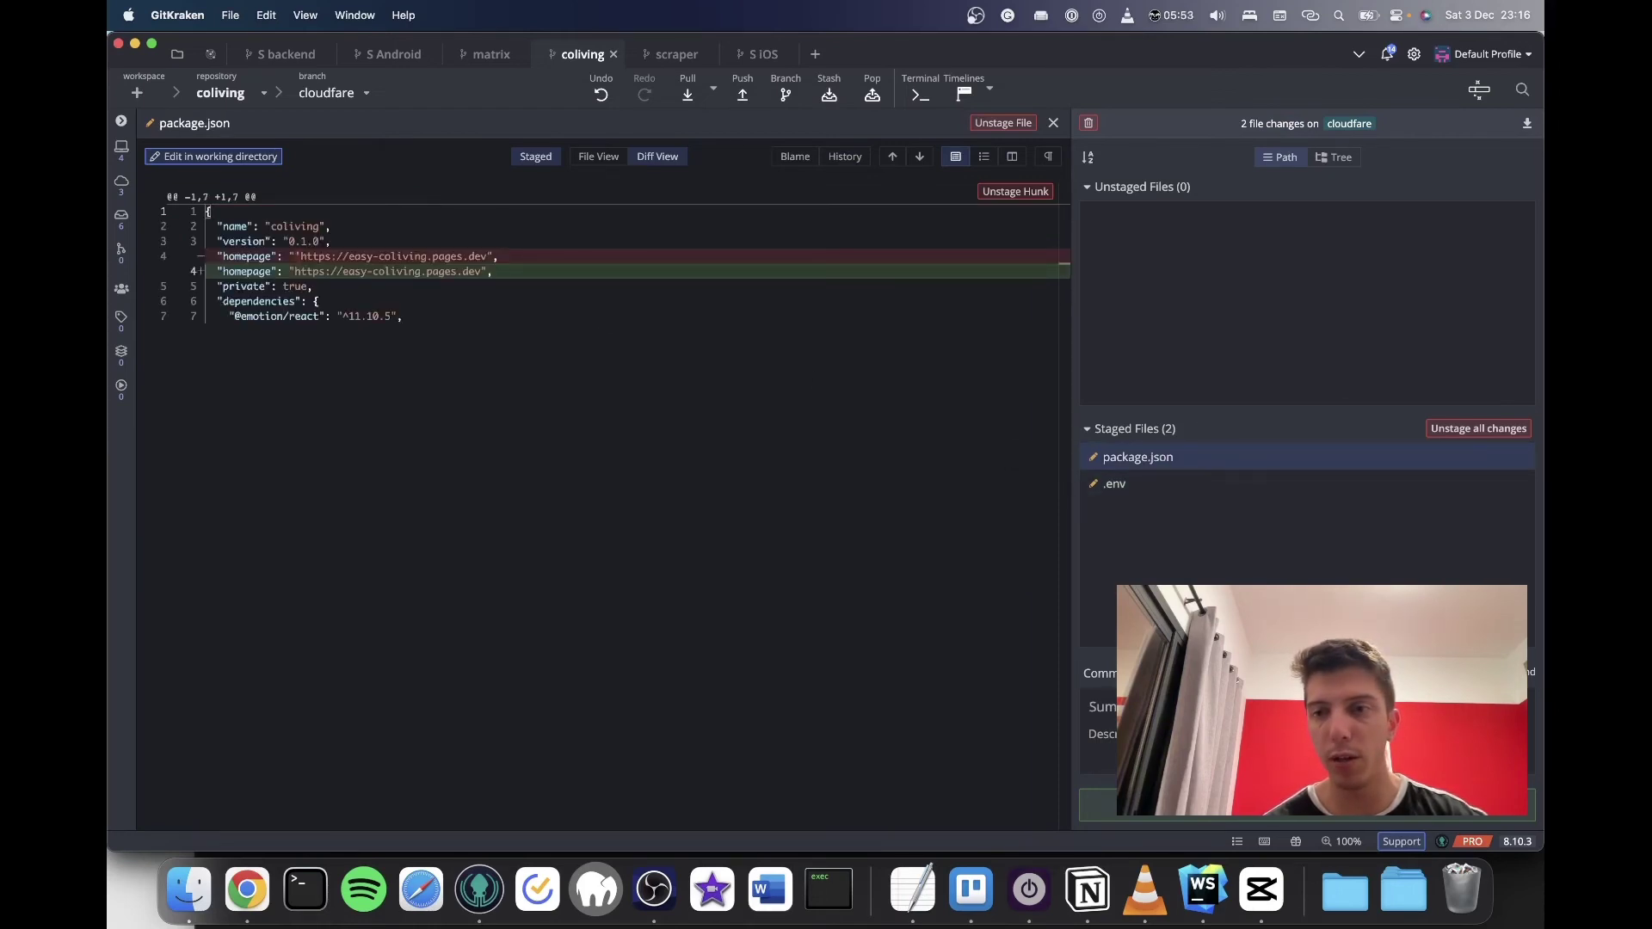
pyautogui.write('fix 2')
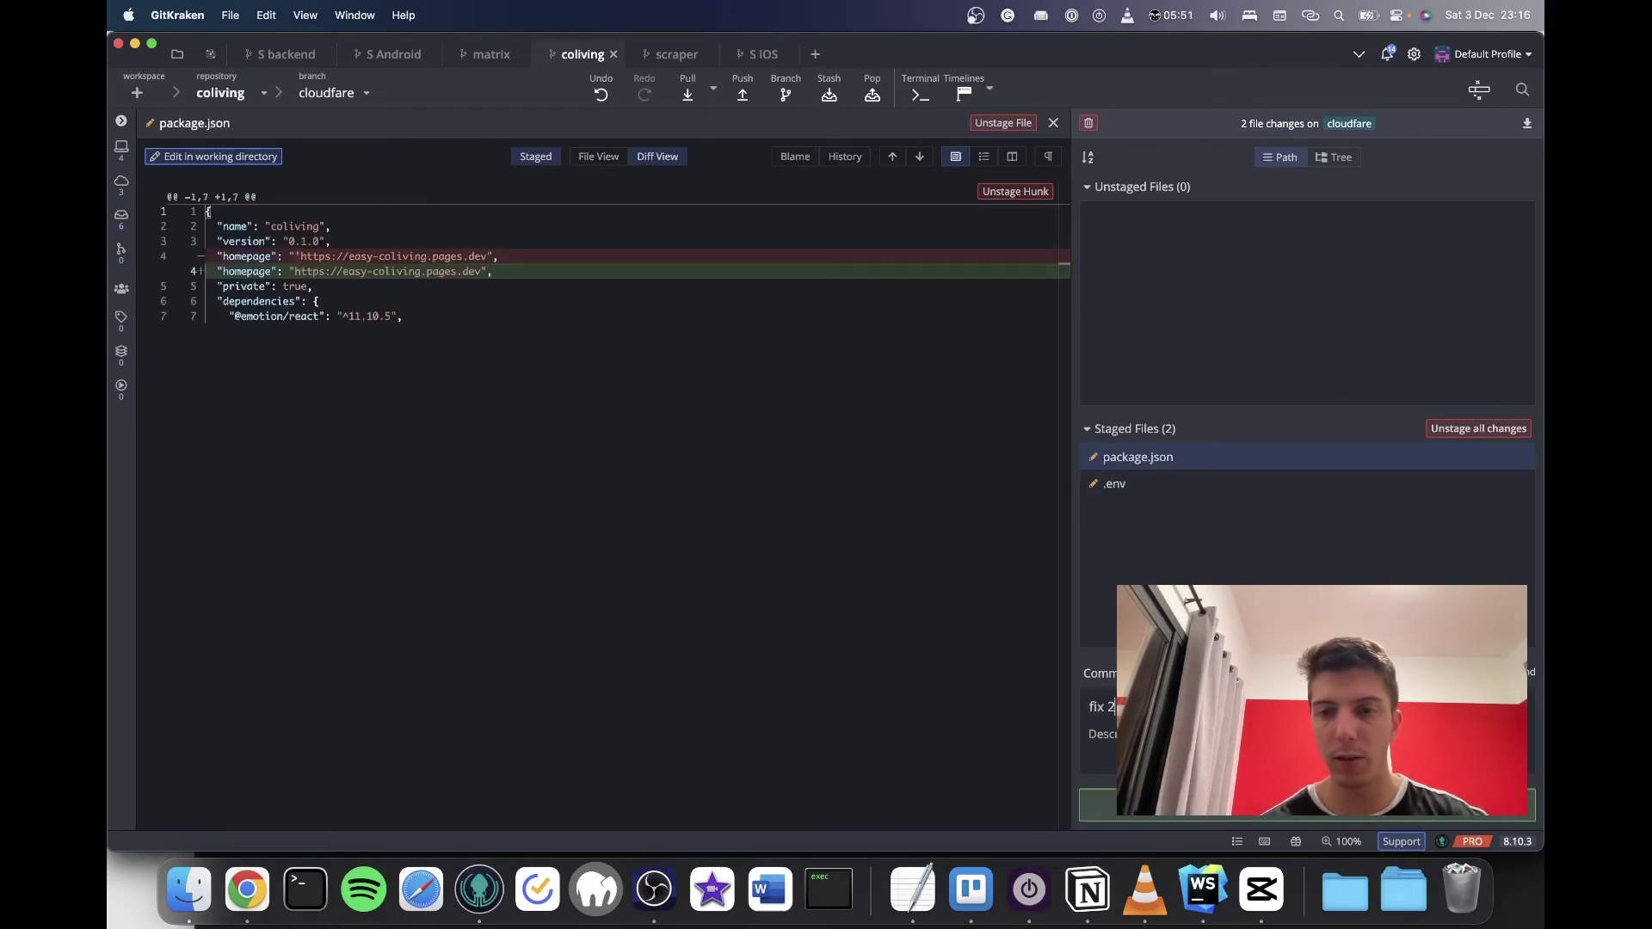
pyautogui.click(1093, 733)
pyautogui.click(1308, 805)
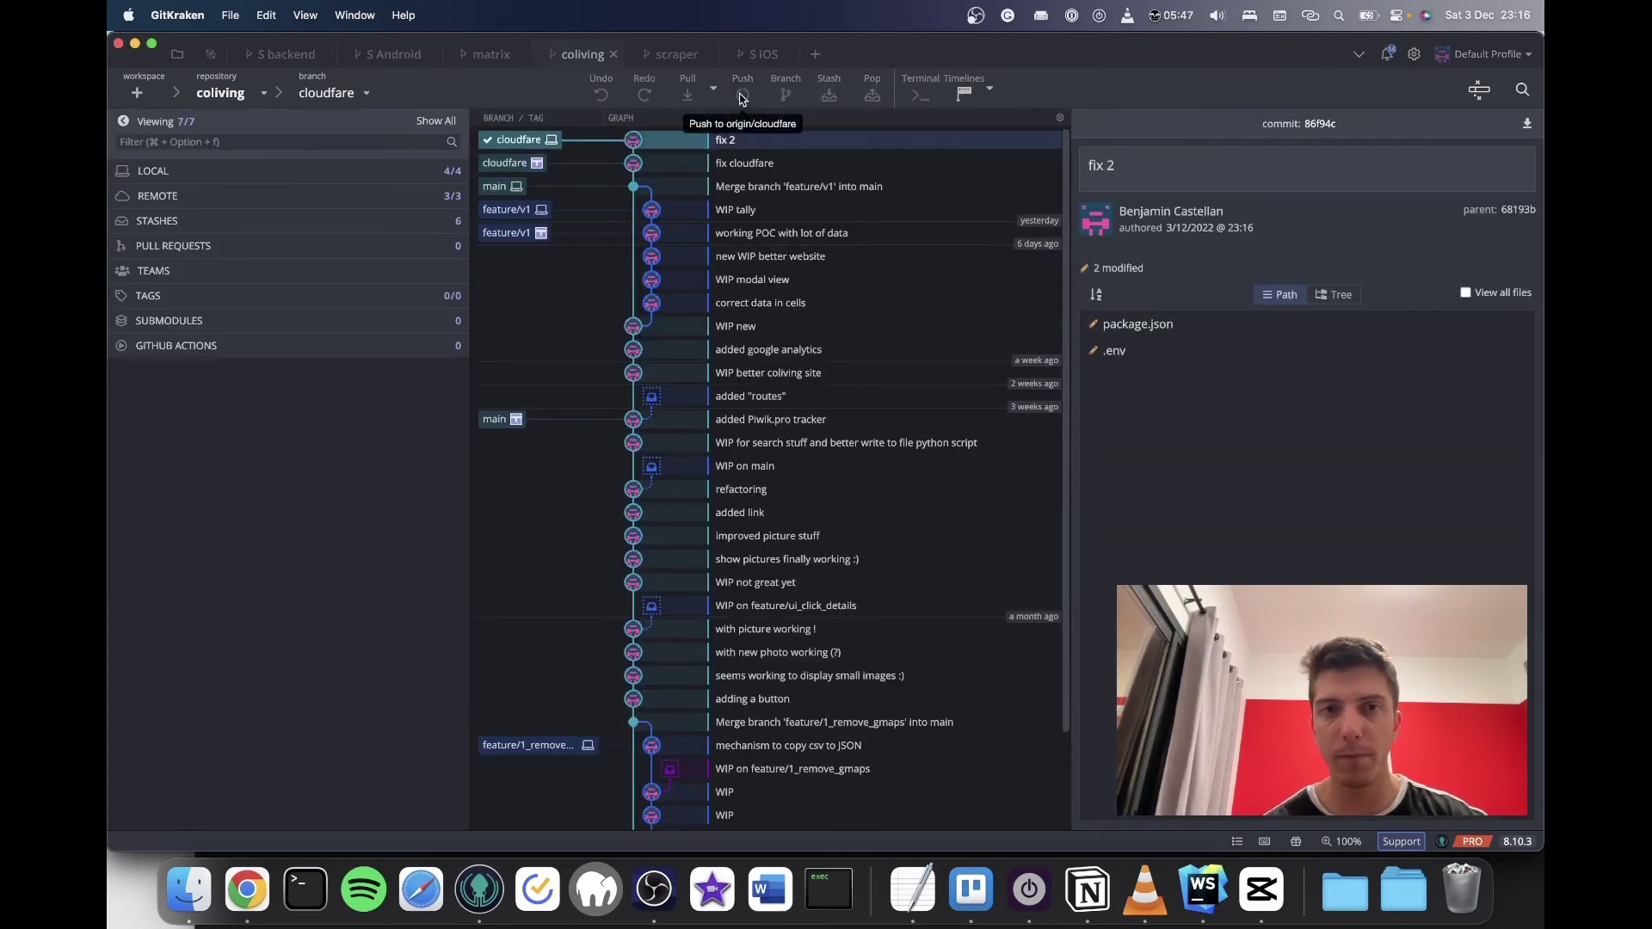
# Step: Switch back to Cloudflare in Chrome and return from the deployment details to the easy-coliving deployments list
pyautogui.press('super+Tab')
pyautogui.press('super+Tab')
pyautogui.press('Tab')
pyautogui.press('super+Tab')
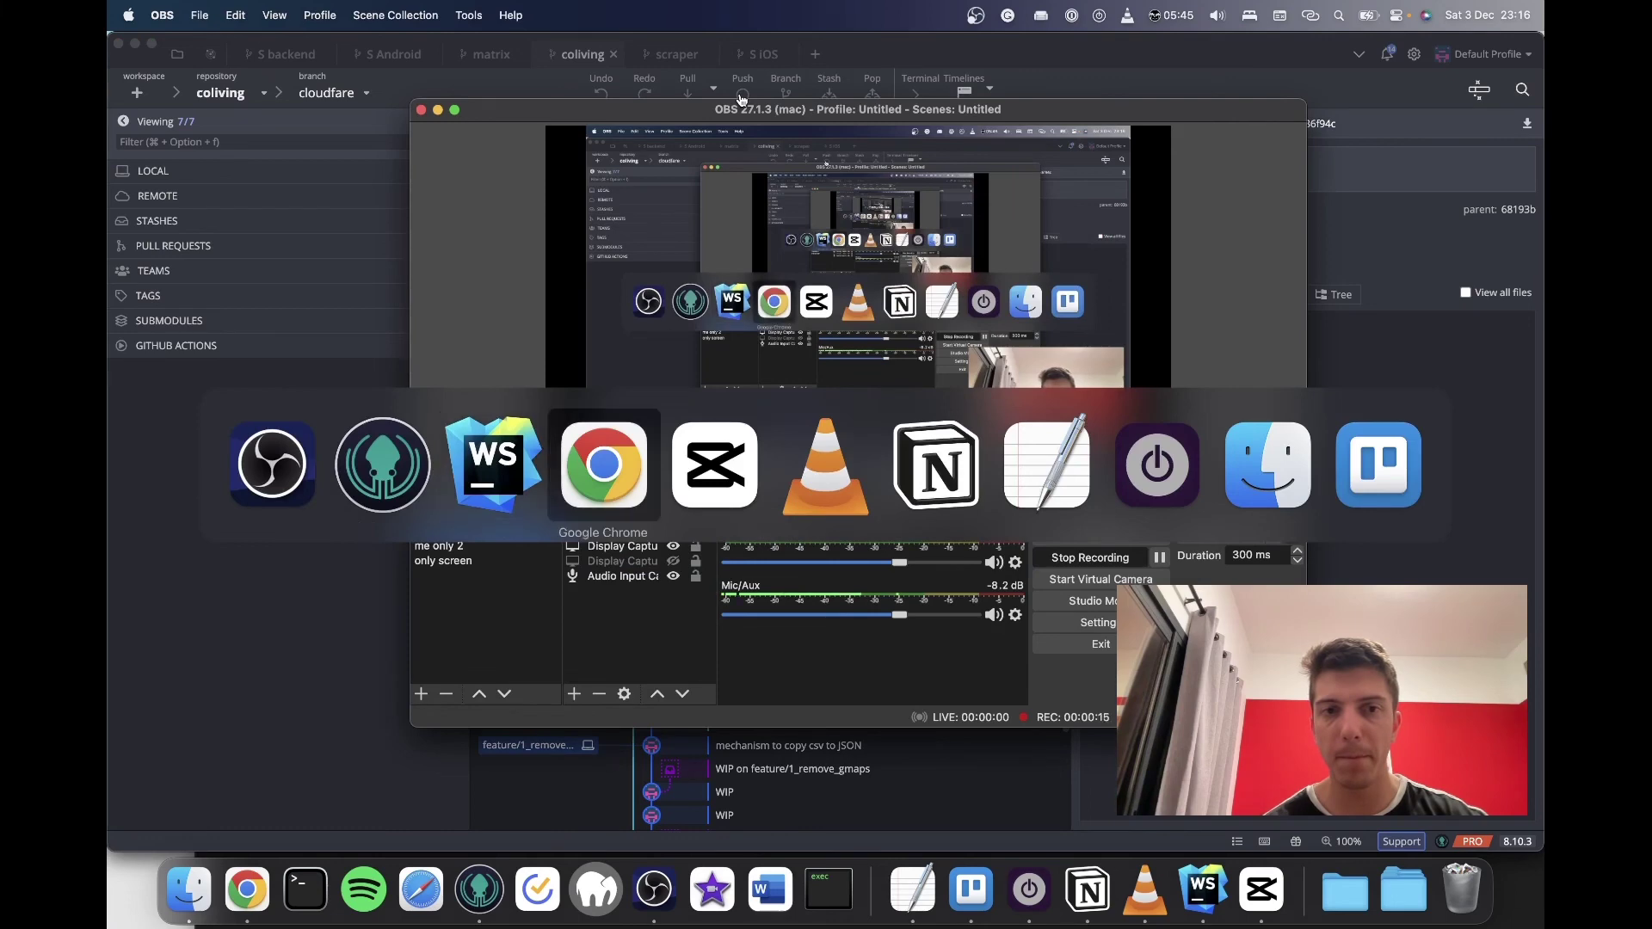
pyautogui.click(598, 53)
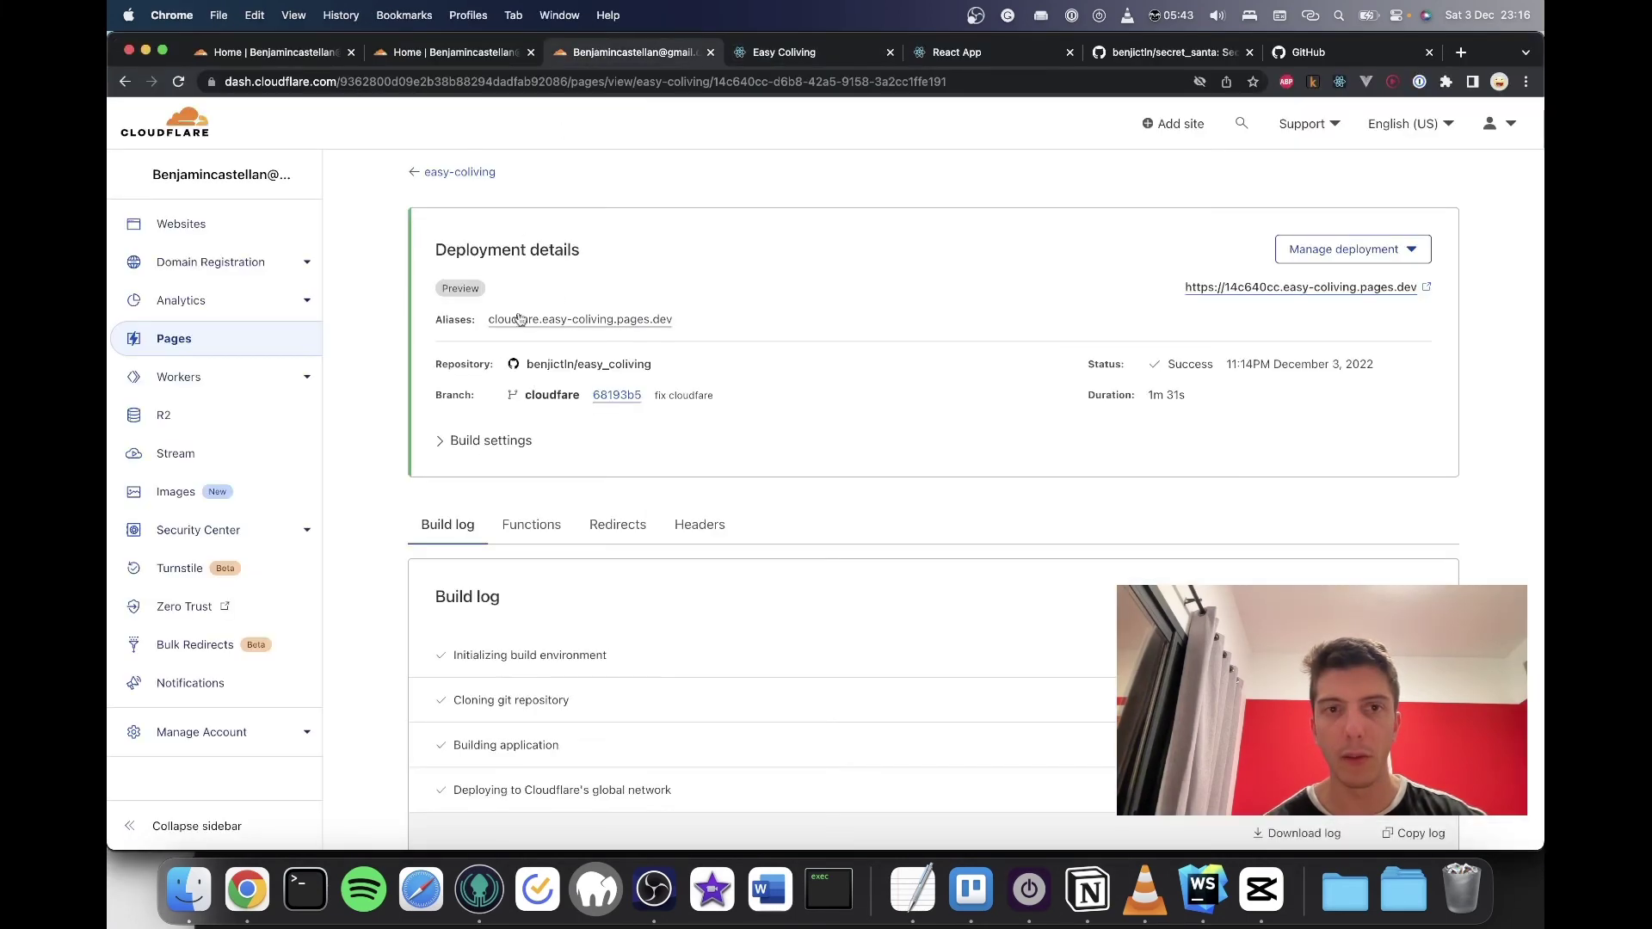
pyautogui.click(458, 173)
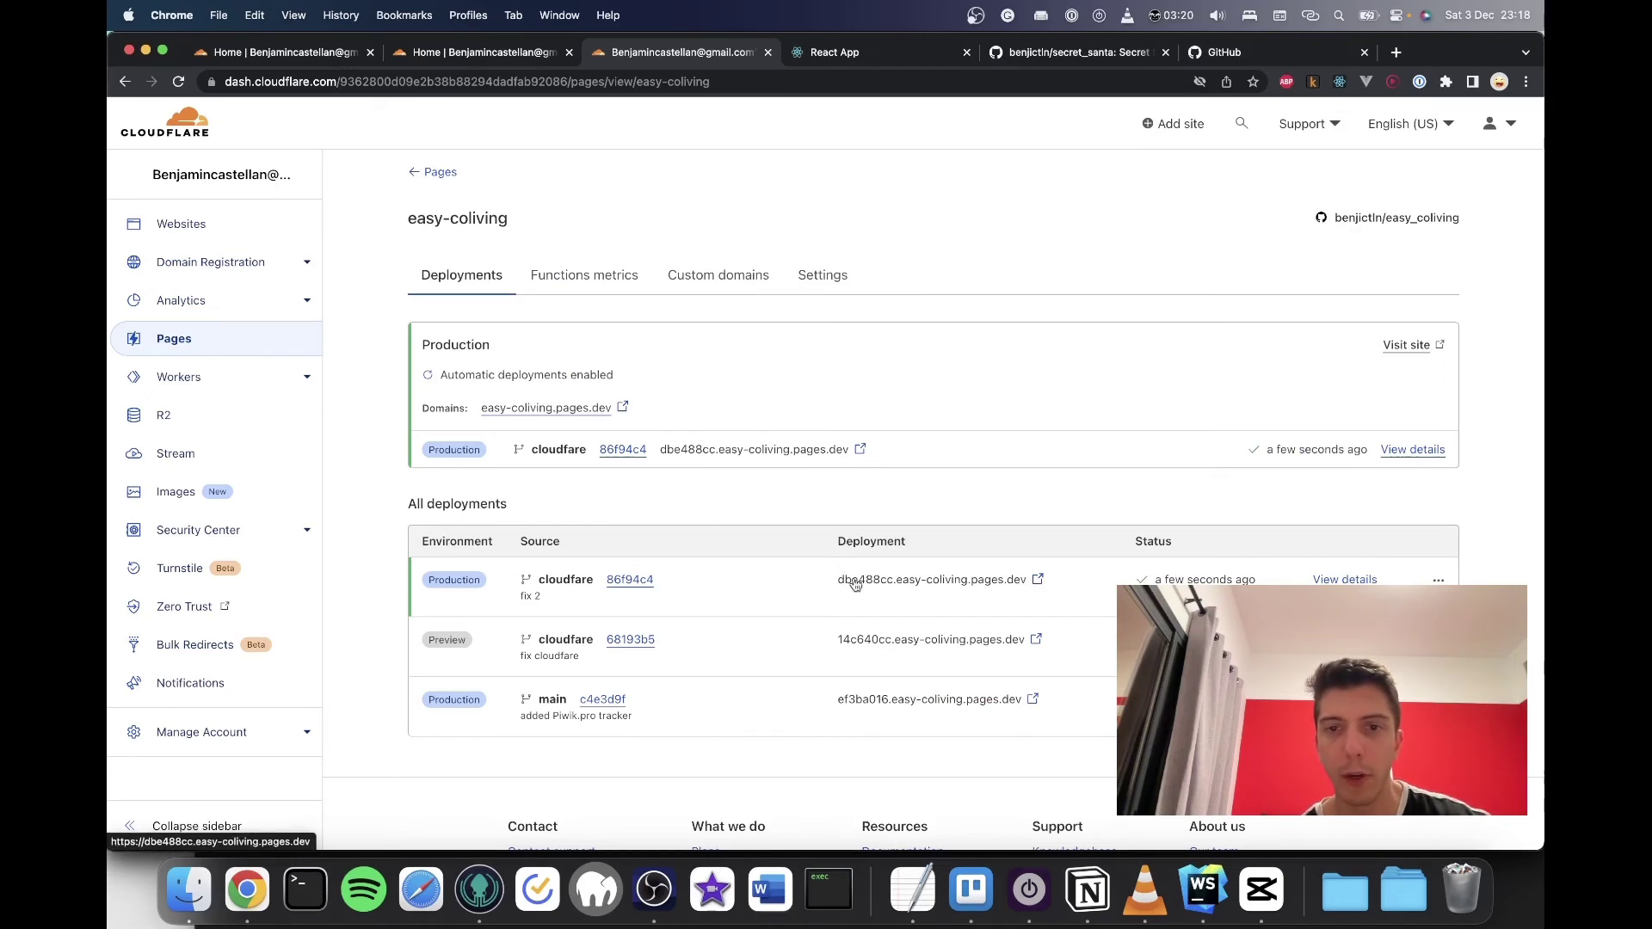
# Step: View the deployed pages of the "fix 2" production build and the "fix cloudfare" preview build, returning to the deployments list
pyautogui.click(1038, 580)
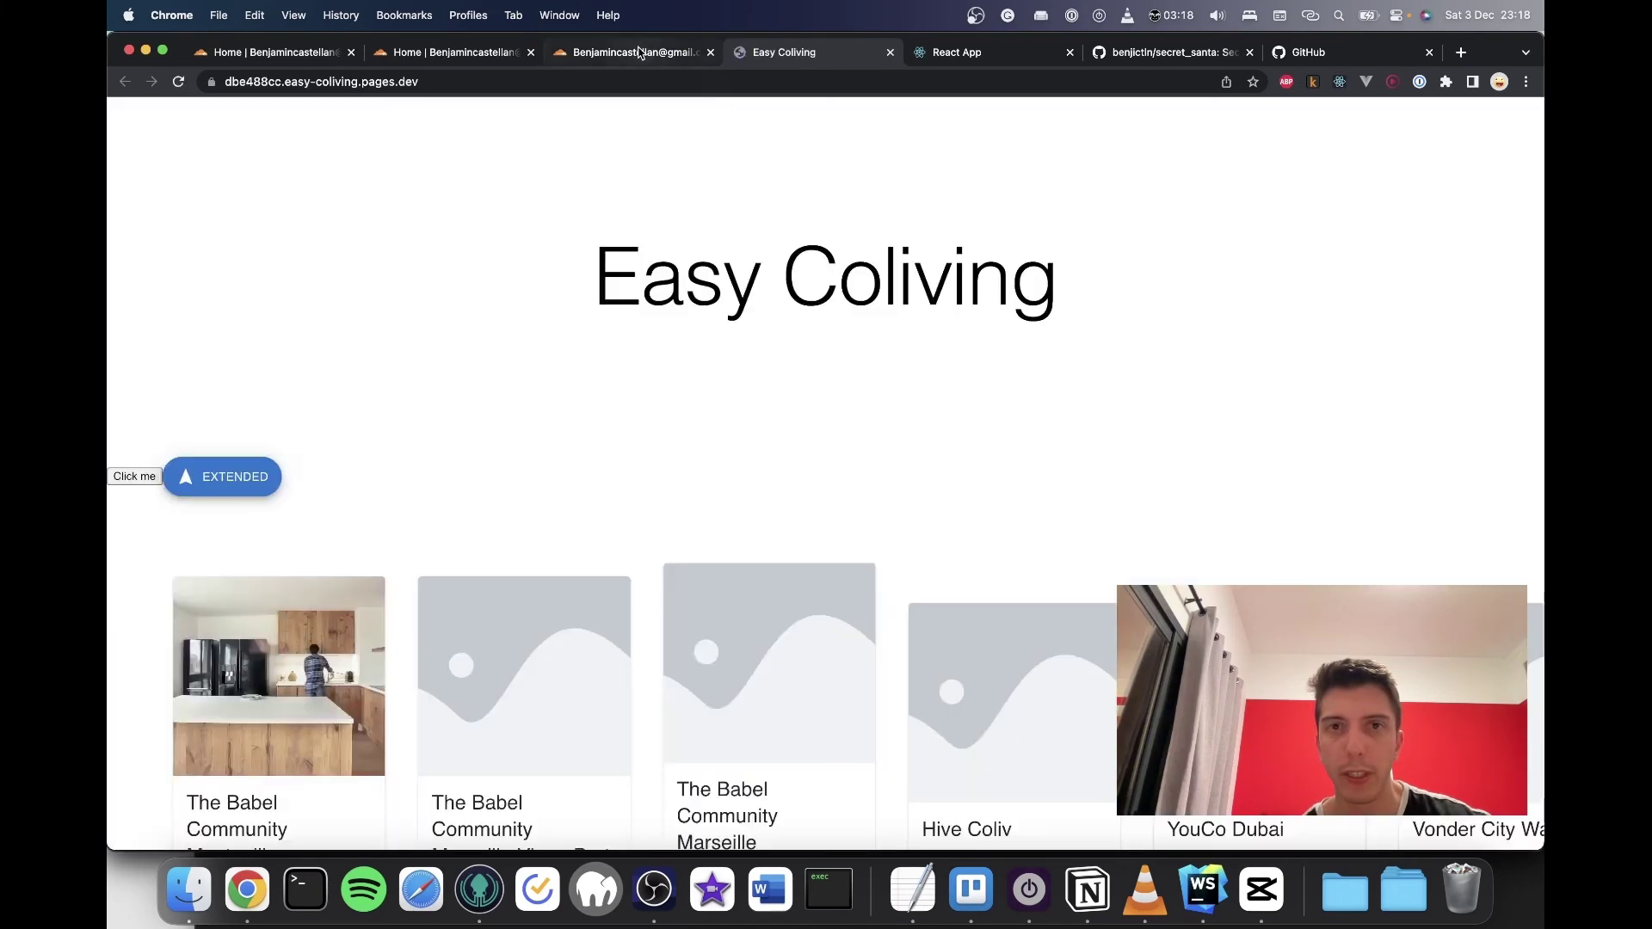
pyautogui.press('super+shift+bracketleft')
pyautogui.click(1037, 641)
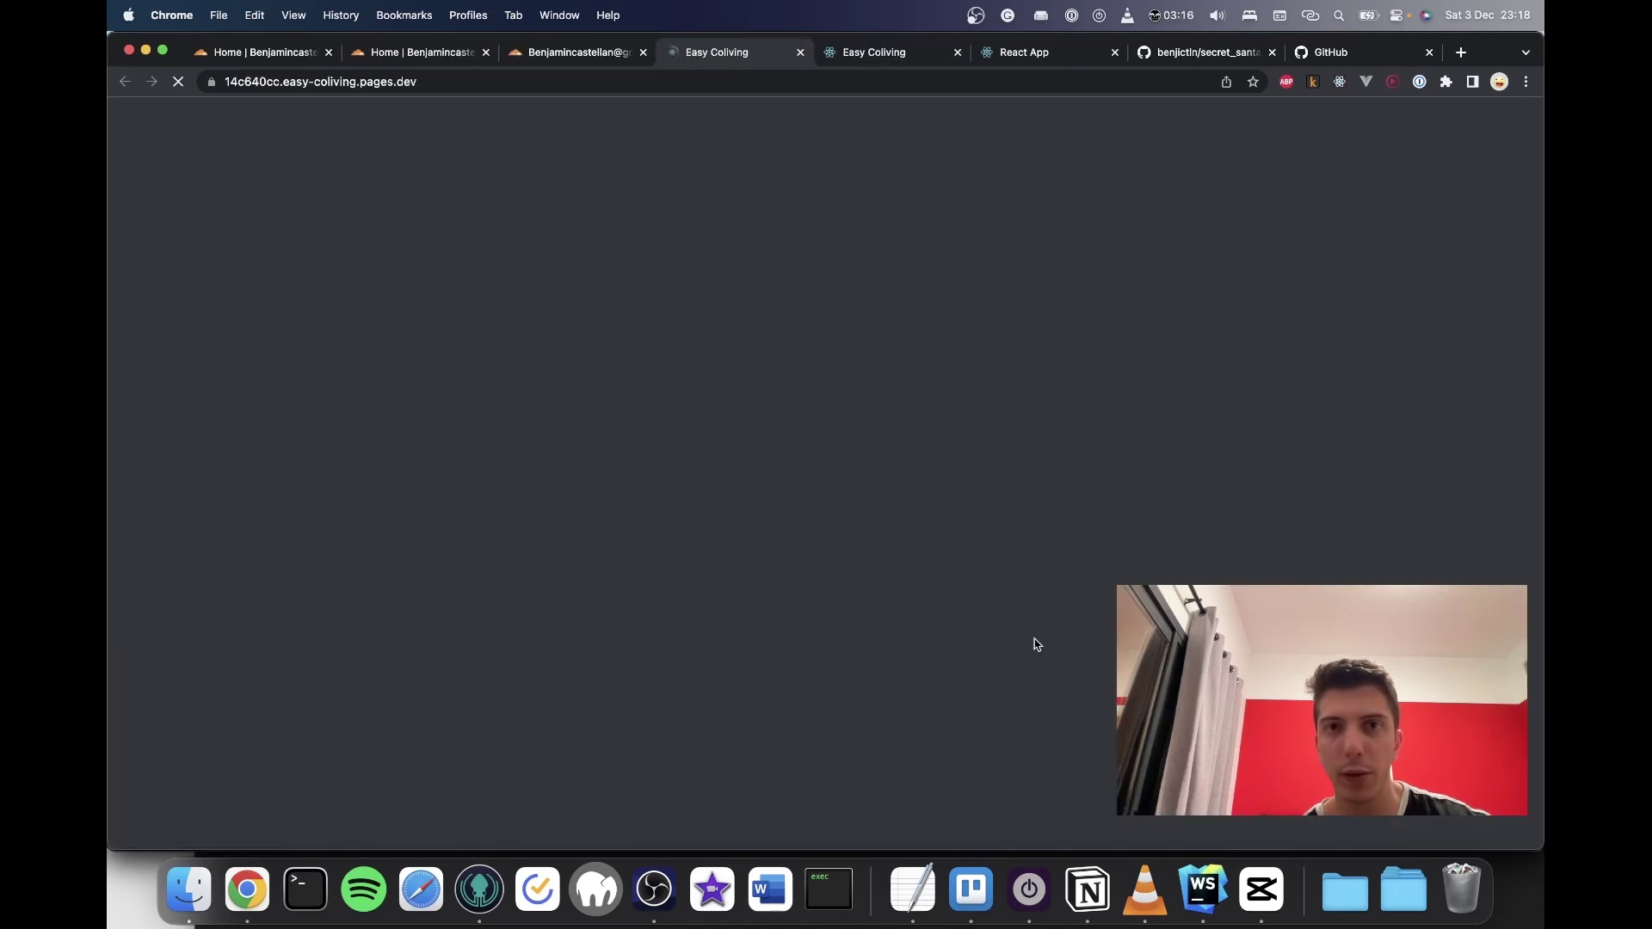
pyautogui.press('super+shift+bracketleft')
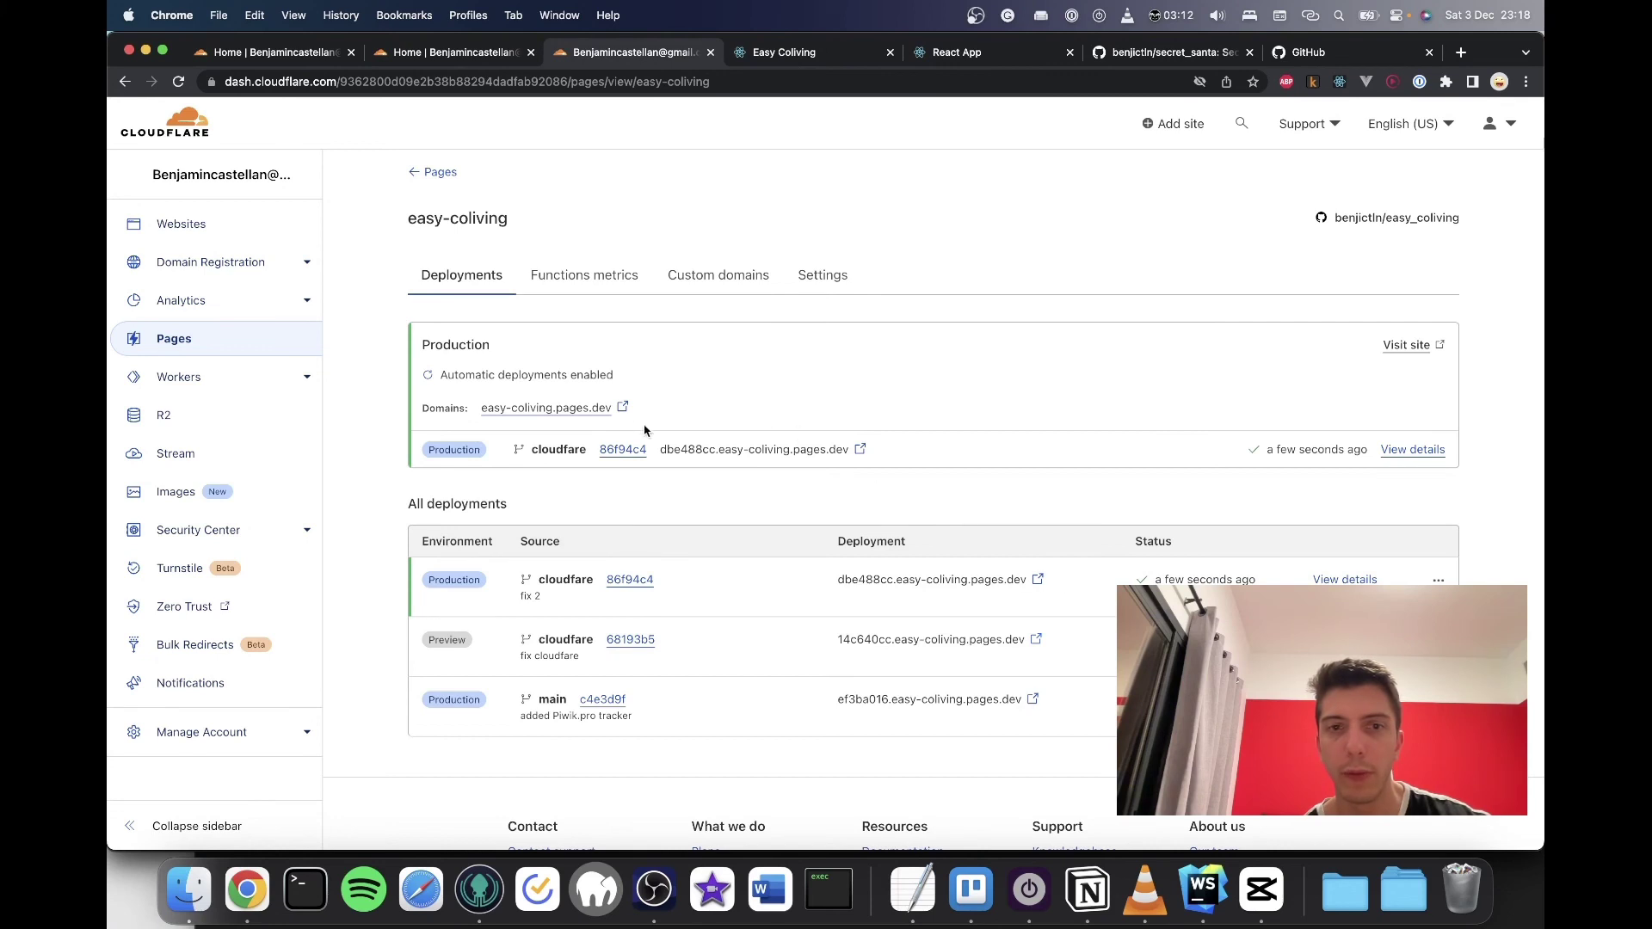
# Step: Open the production site at easy-coliving.pages.dev and check that its coliving listings render
pyautogui.click(578, 410)
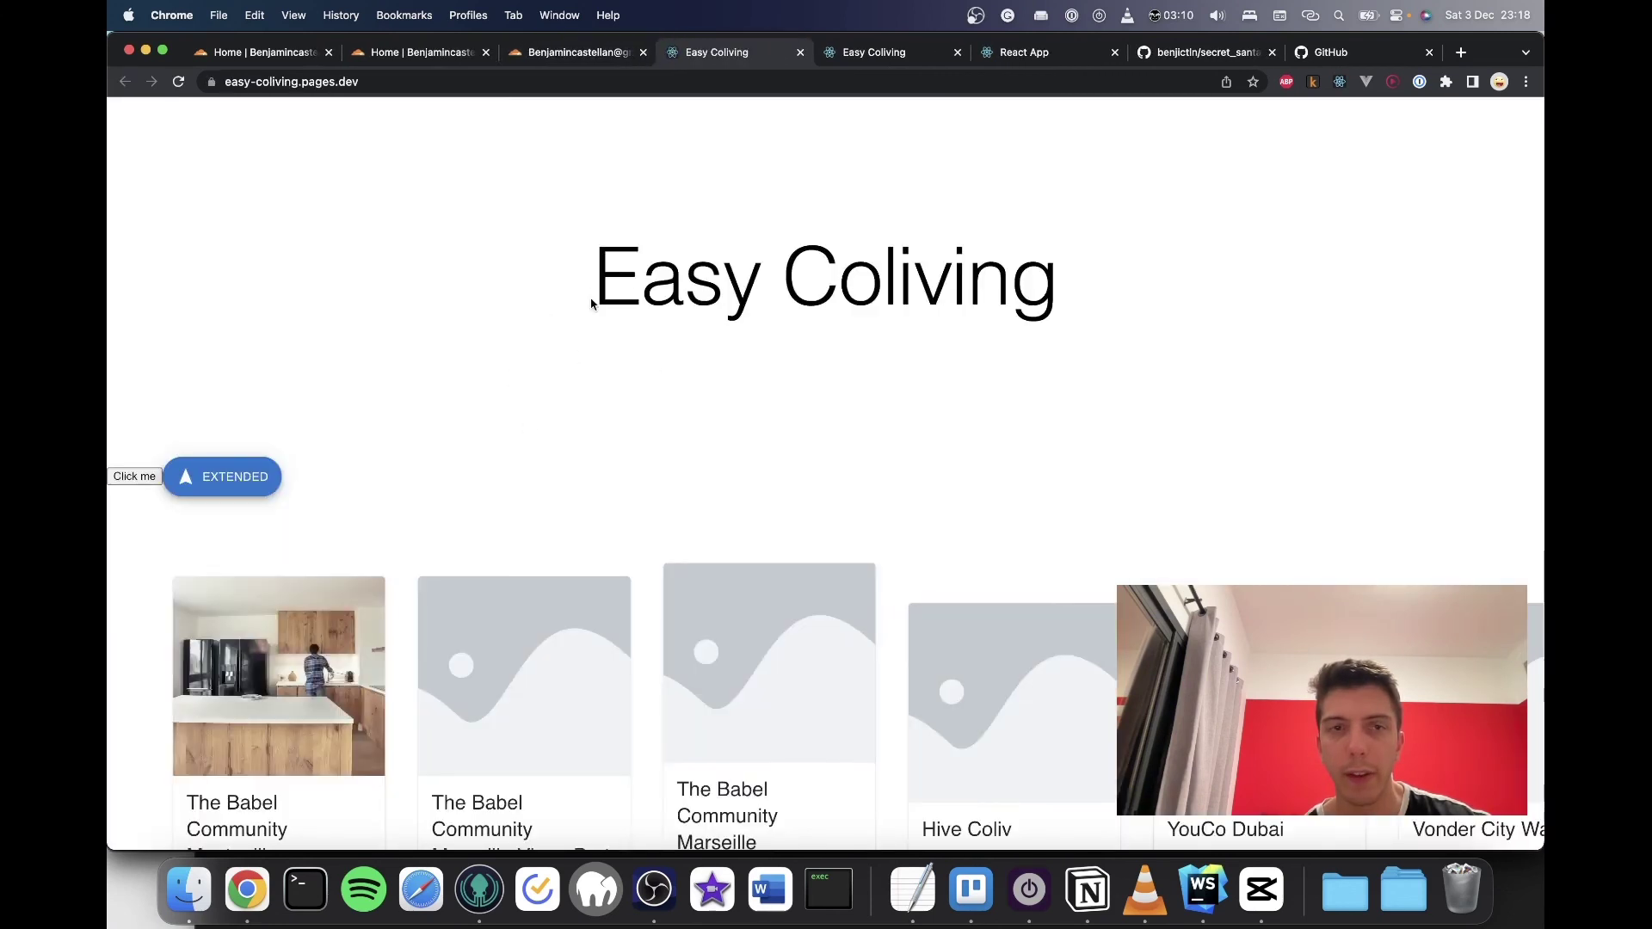
pyautogui.scroll(-3, 592, 303)
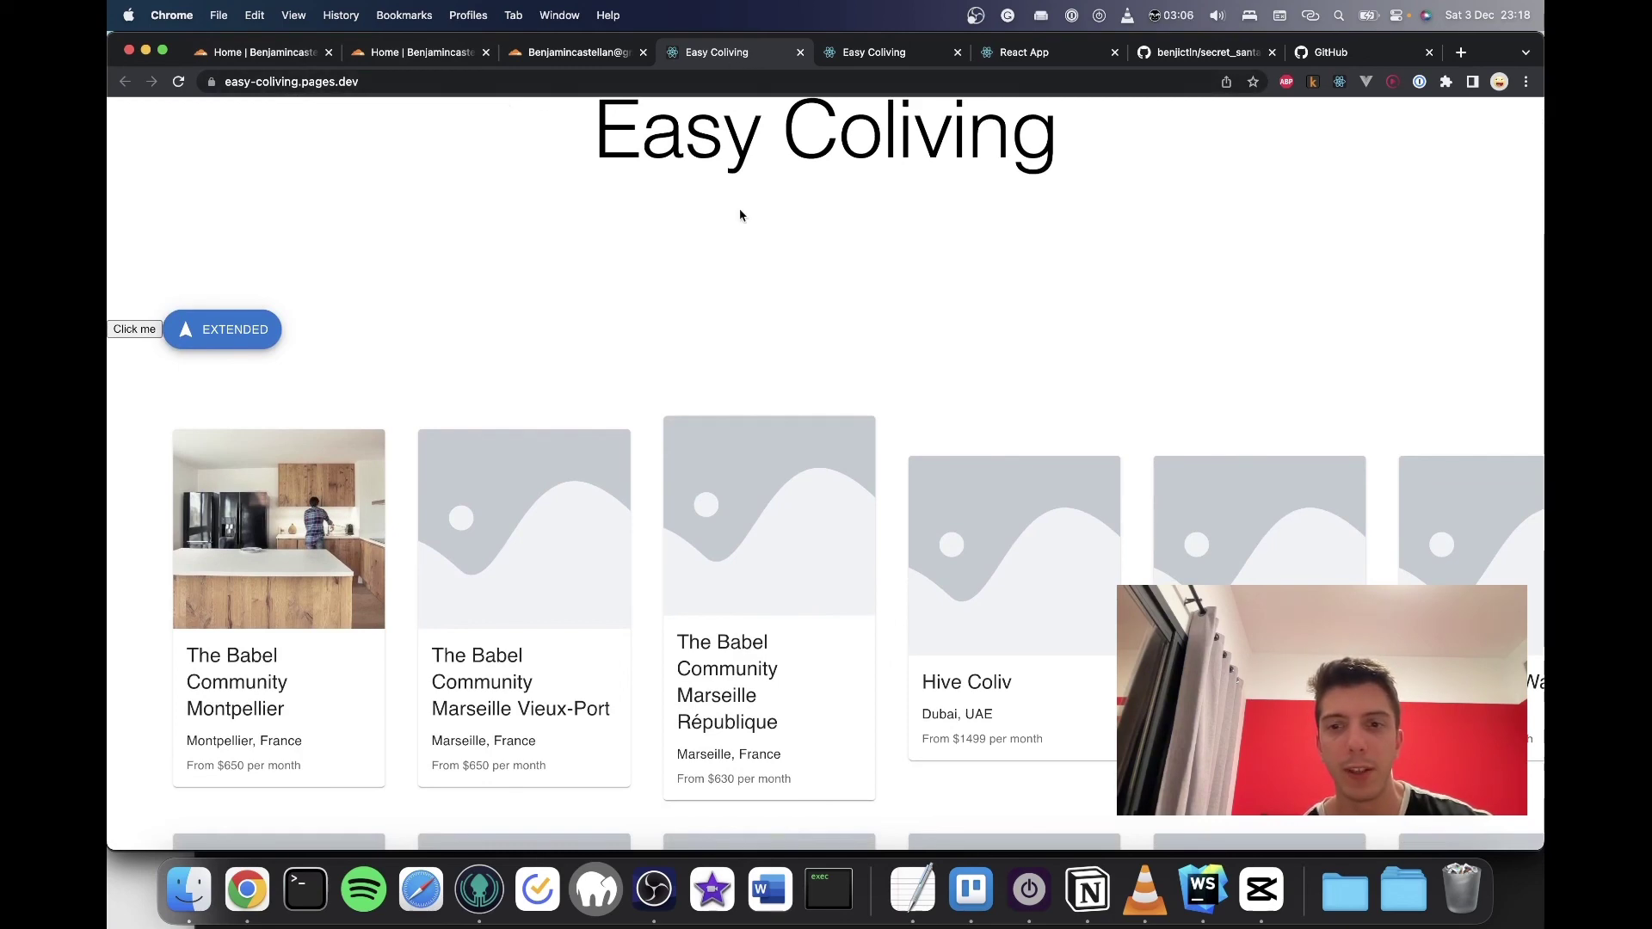
pyautogui.press('super+Tab')
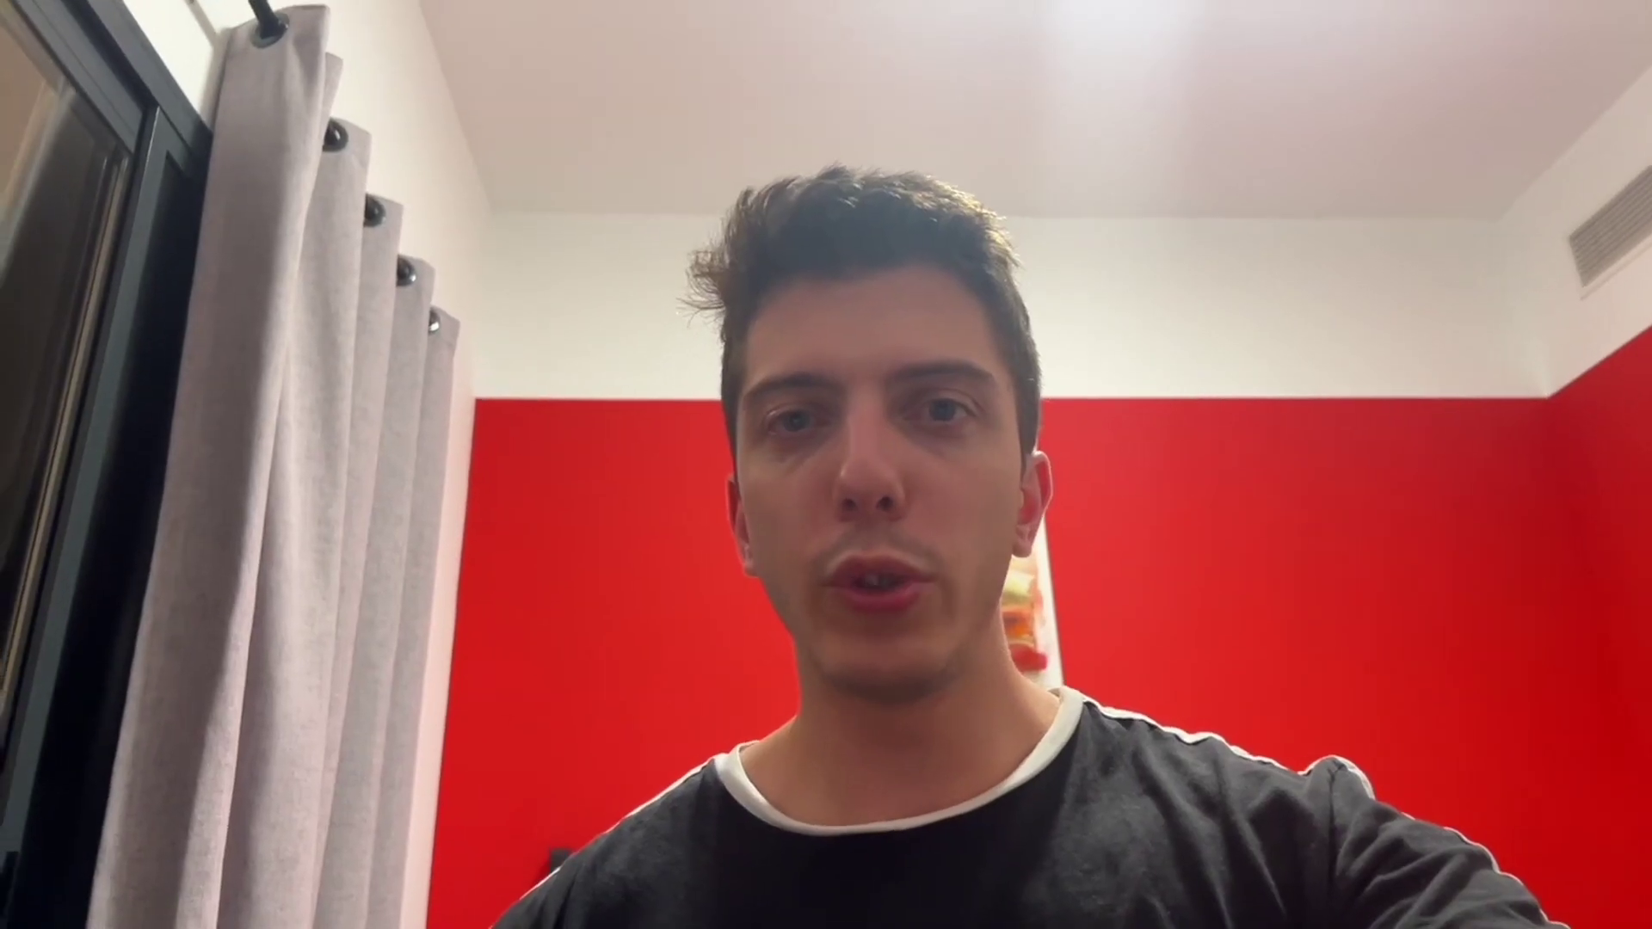